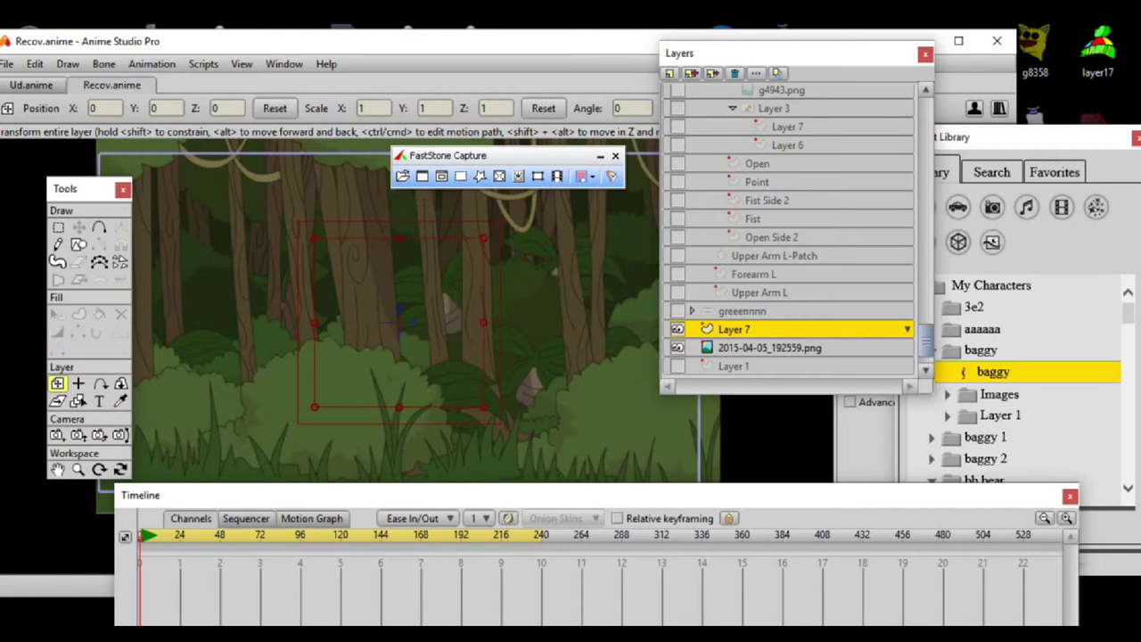
scroll(398, 322, down, 5)
scroll(398, 322, up, 5)
double_click(735, 329)
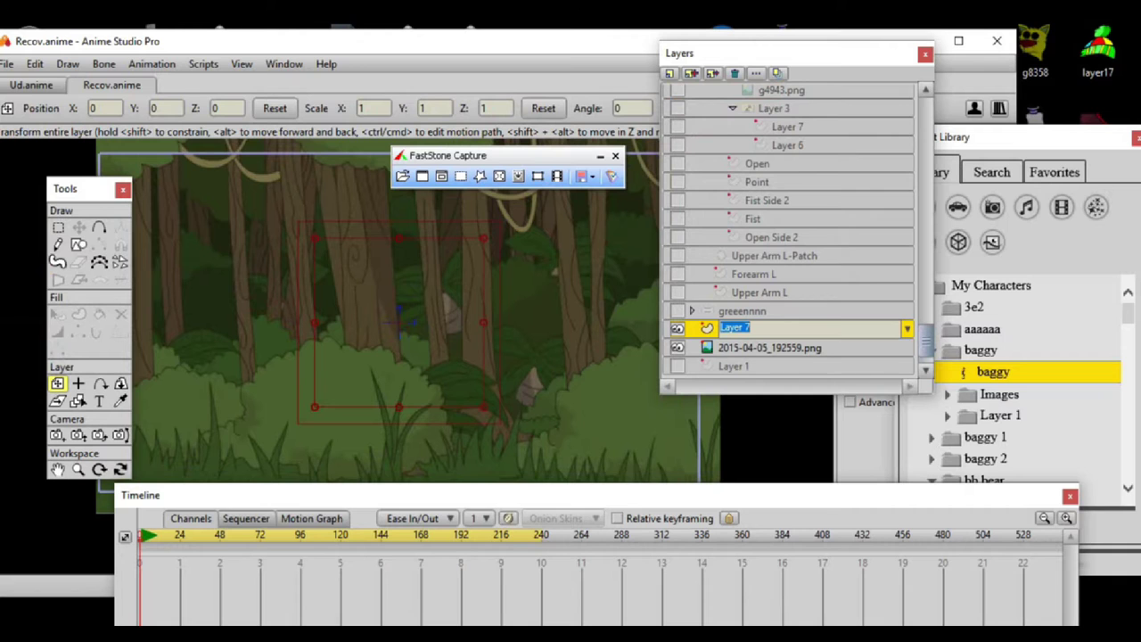
key(Return)
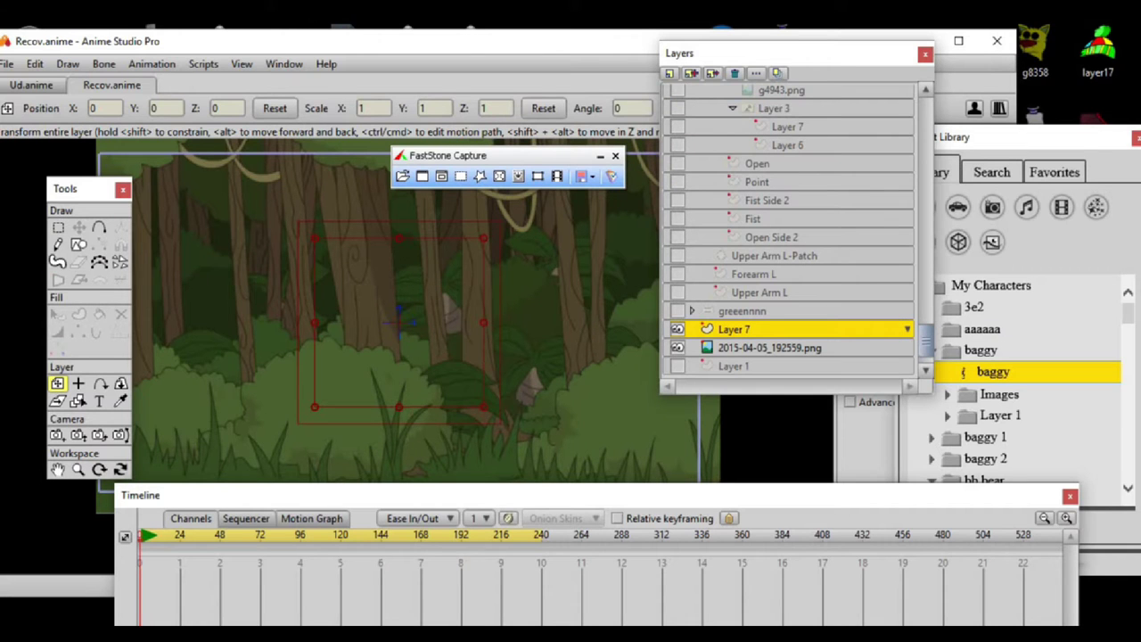
scroll(414, 339, down, 5)
scroll(415, 339, up, 5)
Delete the current Layer 7 and add a new vector layer above the forest background image, keeping the default name.
click(735, 74)
click(670, 74)
click(699, 91)
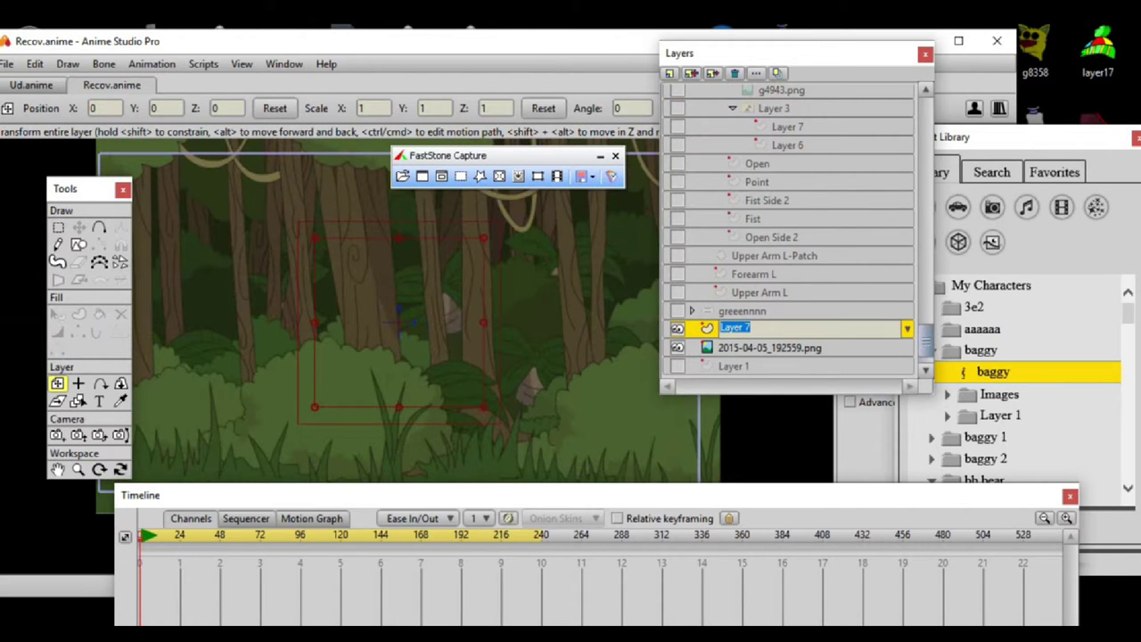
key(Return)
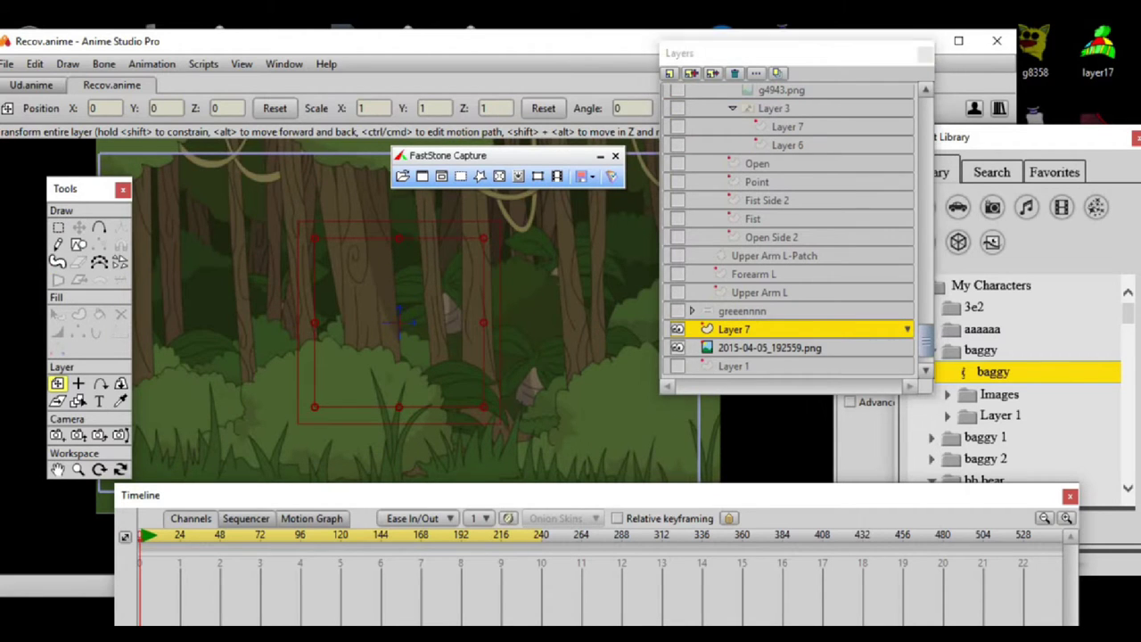
Draw a black filled rectangle on Layer 7, slightly larger than the camera frame, so it covers the whole forest background.
scroll(419, 355, down, 6)
scroll(419, 355, up, 3)
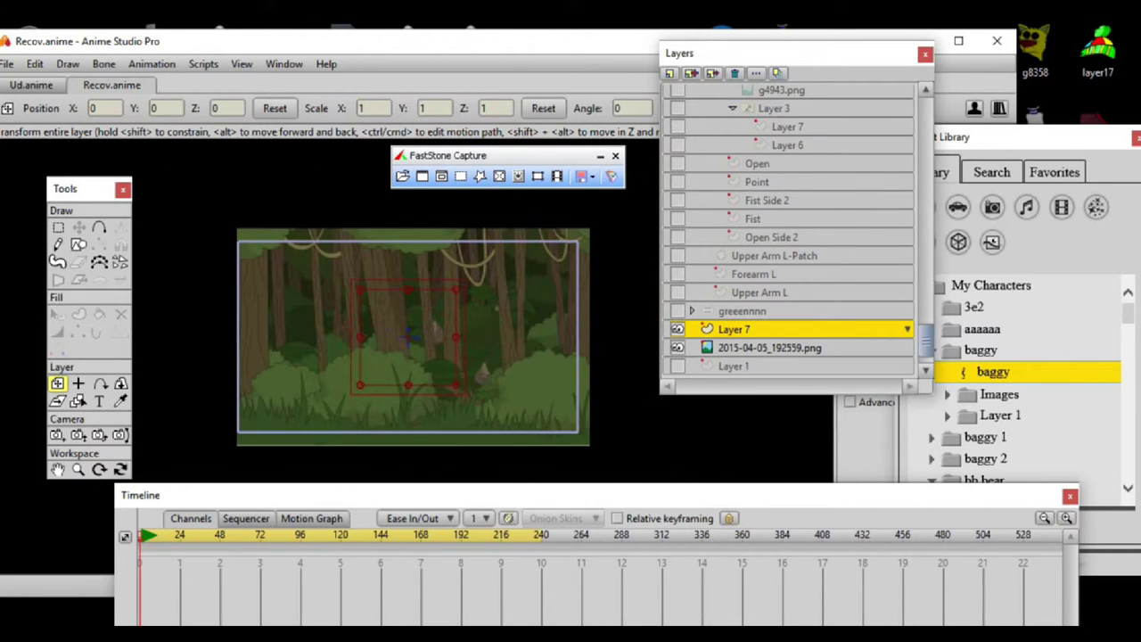
key(e)
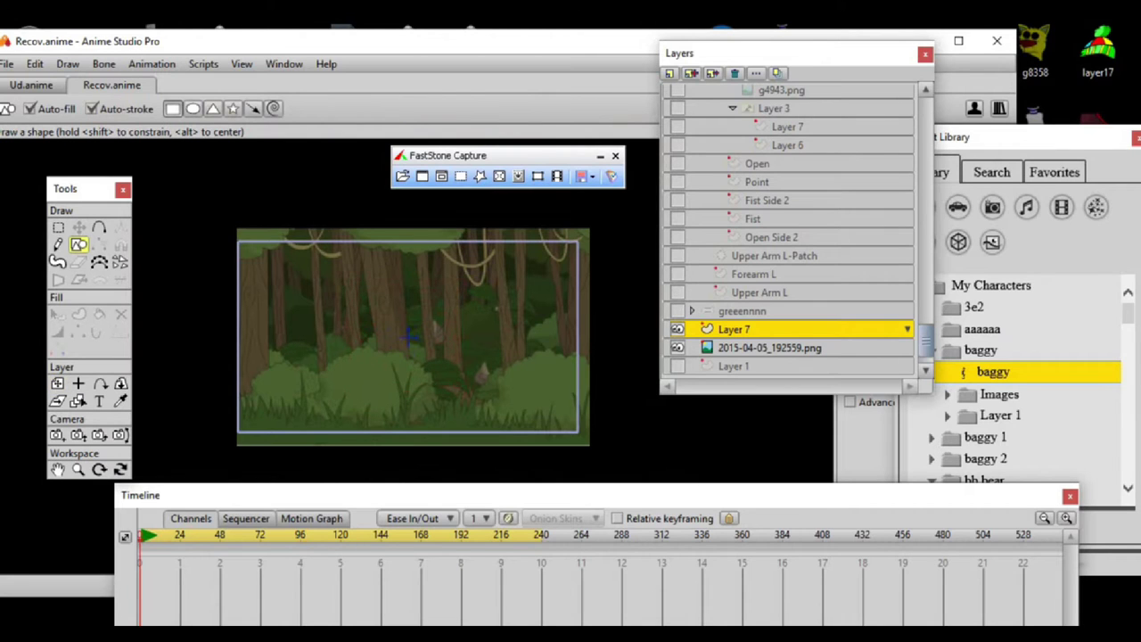
mouse_move(230, 229)
mouse_down()
mouse_move(314, 405)
mouse_move(580, 415)
mouse_move(239, 384)
mouse_move(493, 446)
mouse_move(607, 455)
mouse_move(599, 448)
mouse_up()
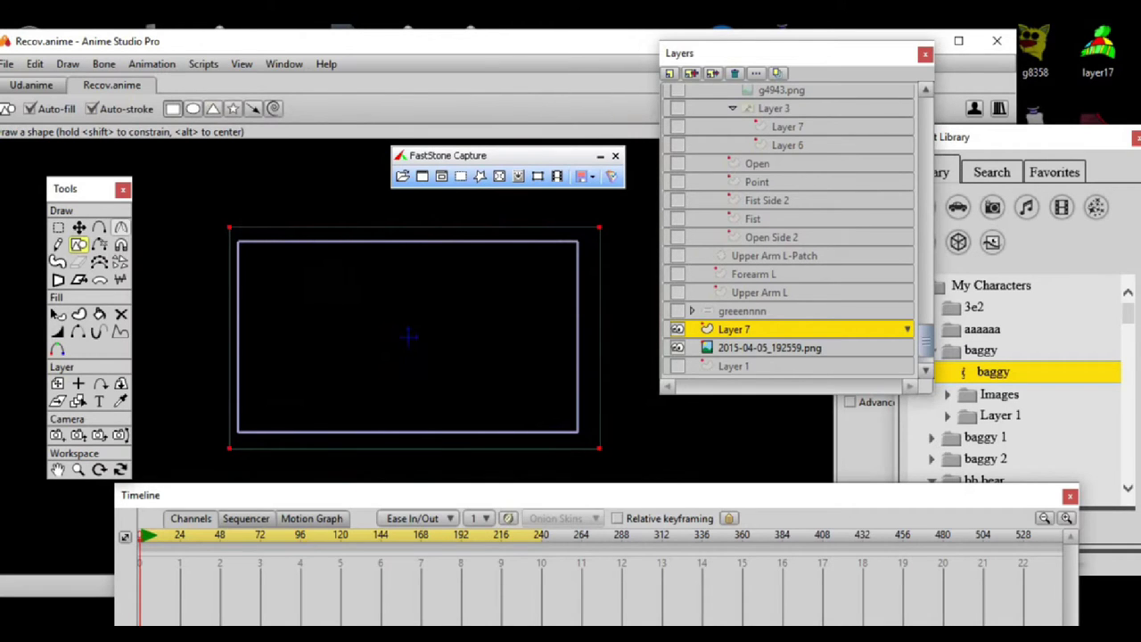
scroll(409, 336, up, 2)
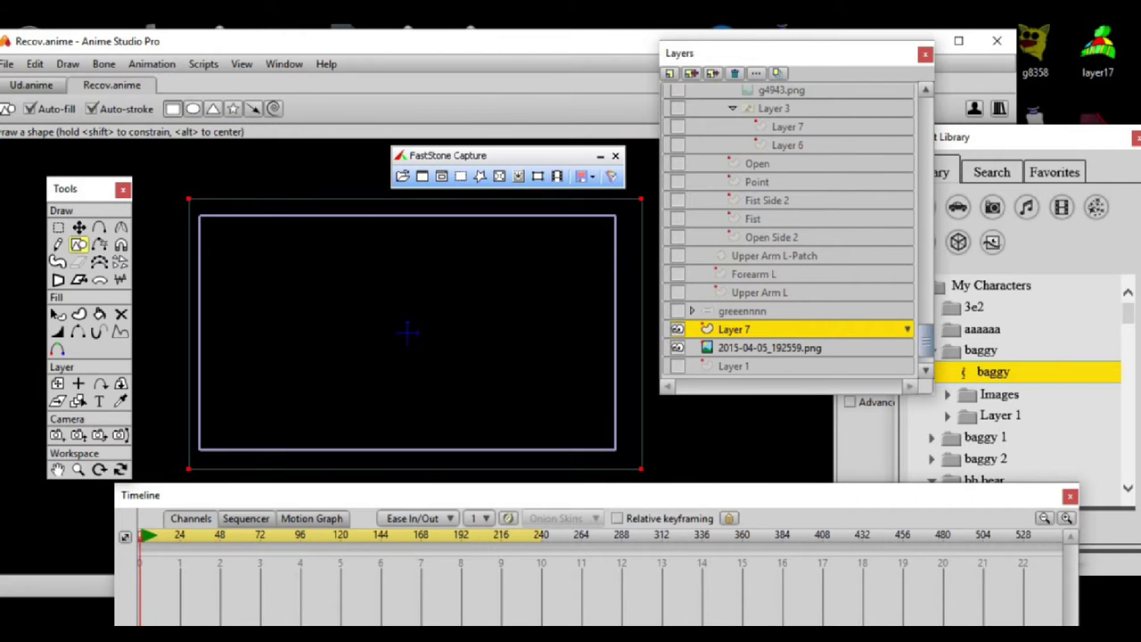
Rename the layer holding the black rectangle as "night time".
double_click(740, 330)
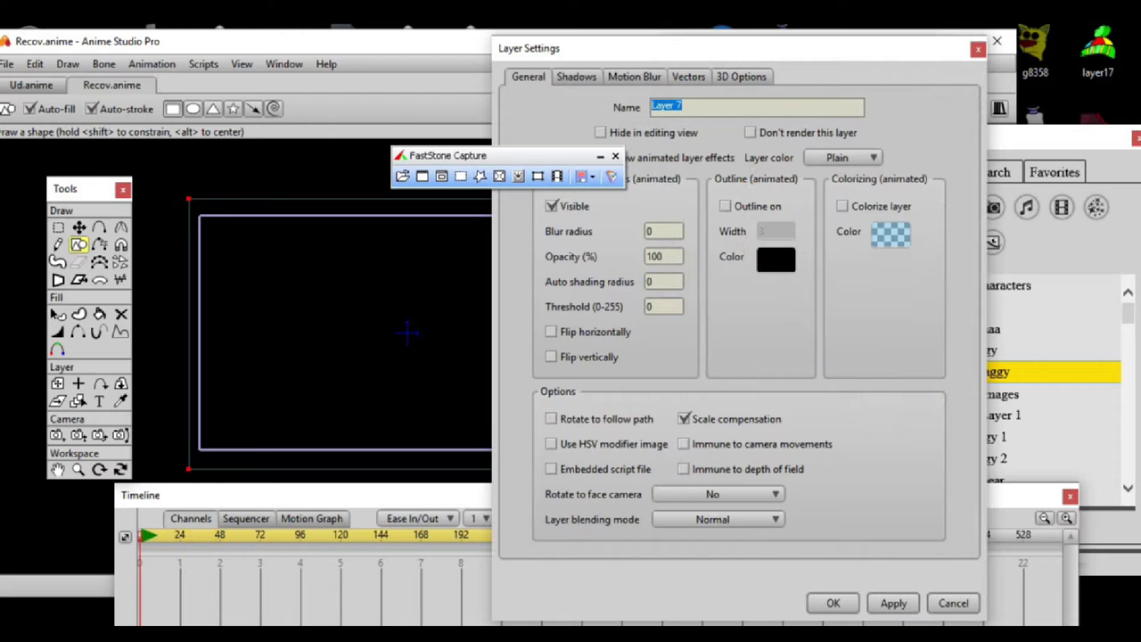
text(nigh)
key(ctrl+a)
text(night time)
key(Return)
key(Return)
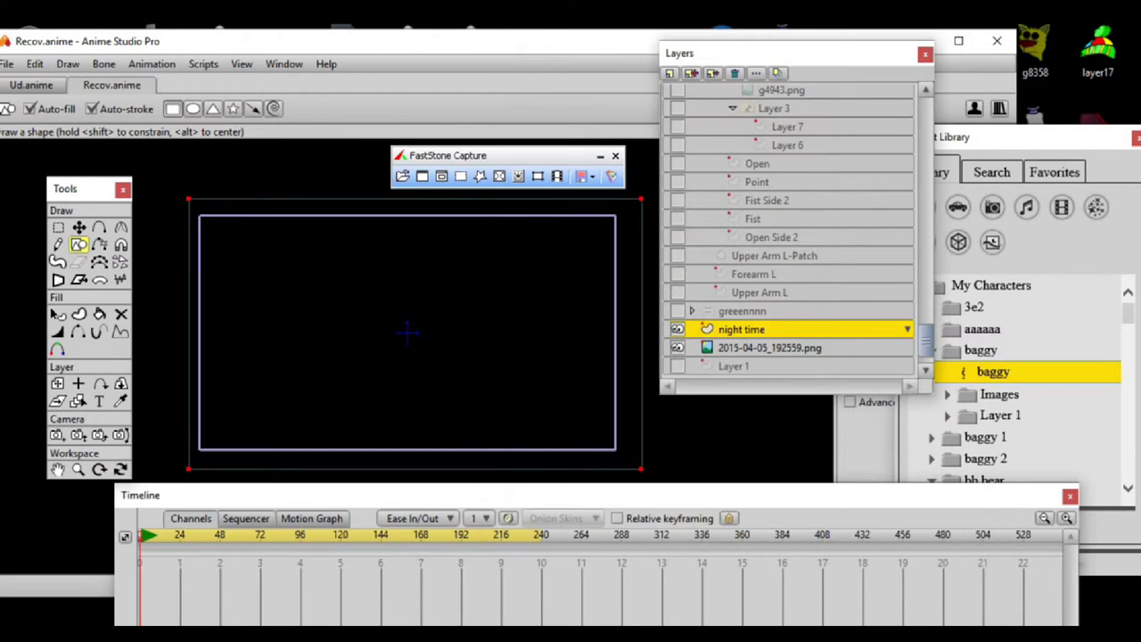
Toggle the visibility of the night time layer and the background image layer to compare the scene with and without darkness.
scroll(412, 355, up, 5)
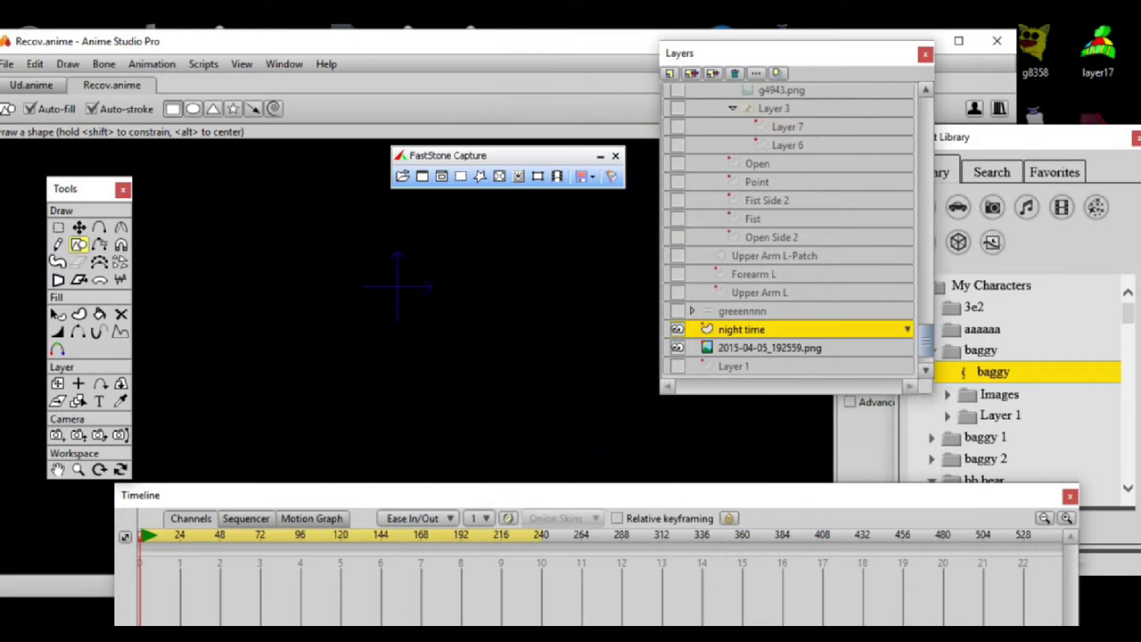
click(677, 330)
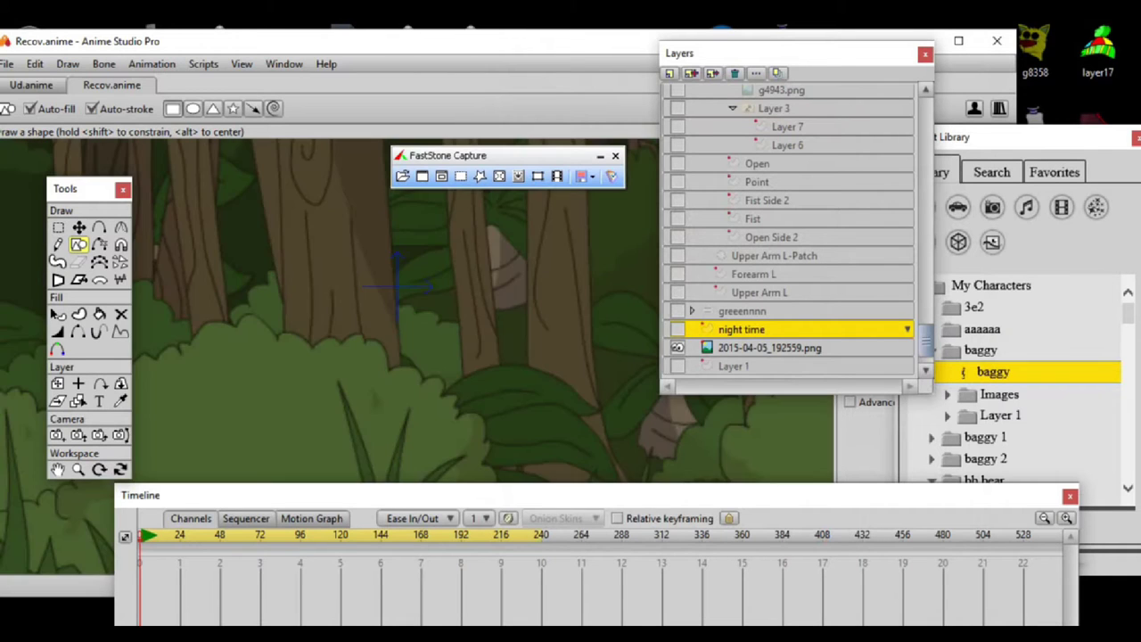
click(678, 329)
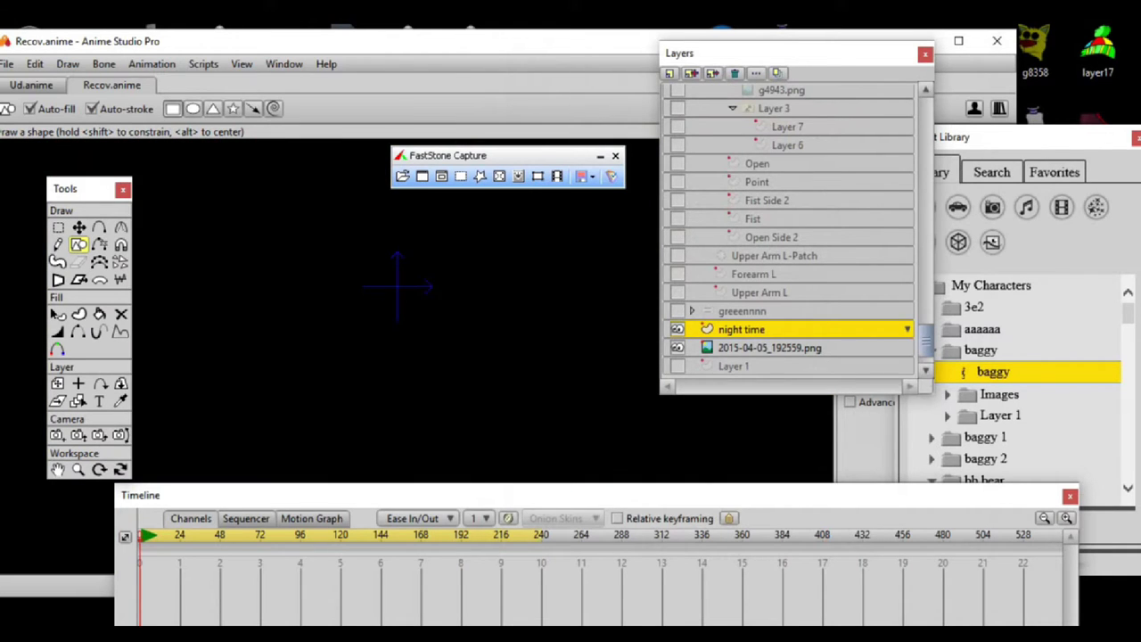
click(678, 348)
click(677, 347)
Rename the background image layer 2015-04-05_192559.png as "forest".
click(770, 348)
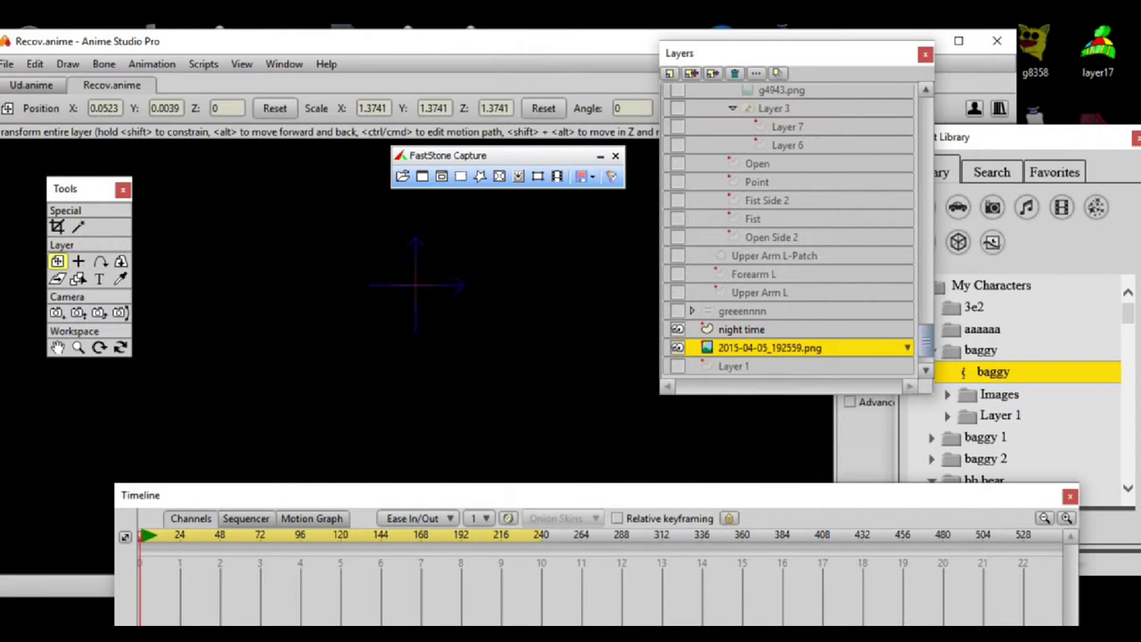
double_click(770, 348)
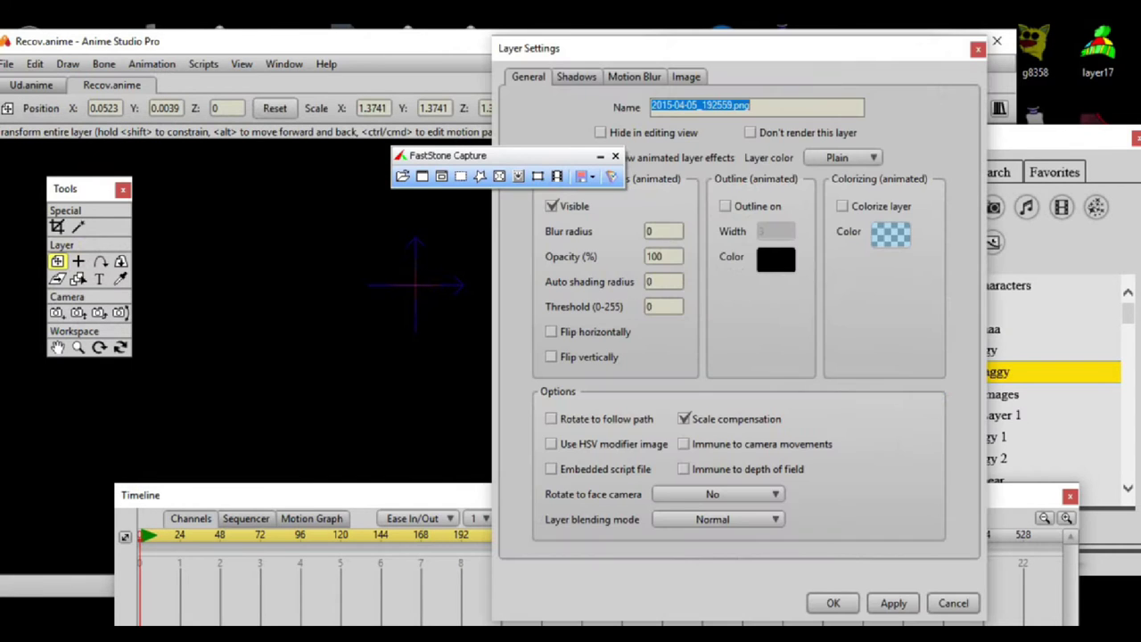
text(forest)
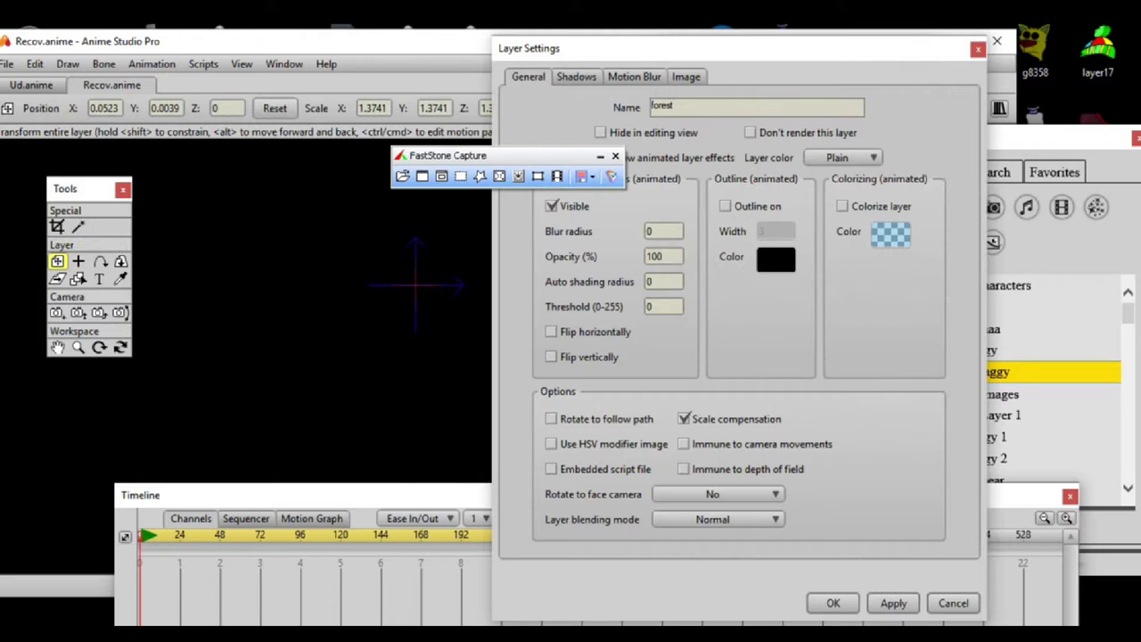
click(894, 604)
key(Return)
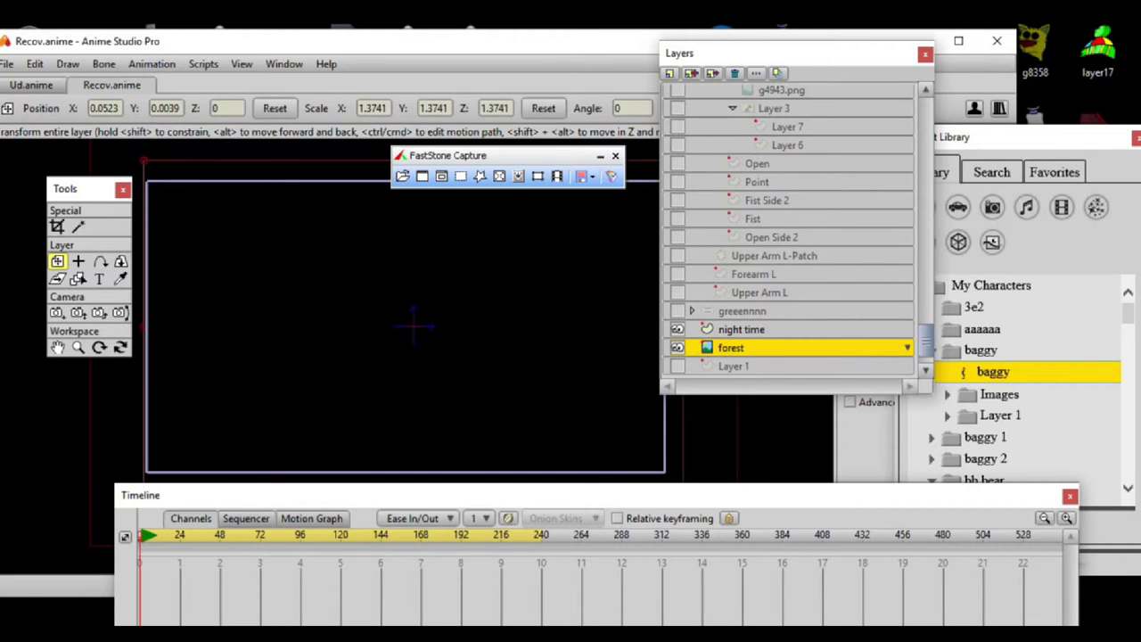
Erase a rounded opening near the centre of the night time layer's black rectangle, using an eraser radius of 0.31.
click(742, 330)
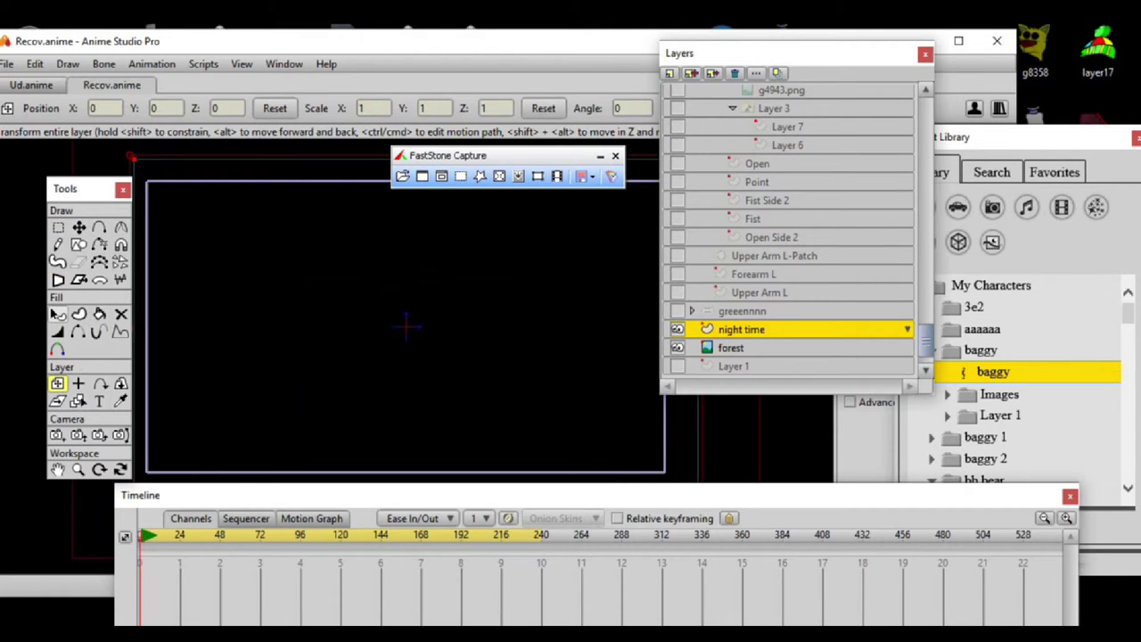
click(57, 314)
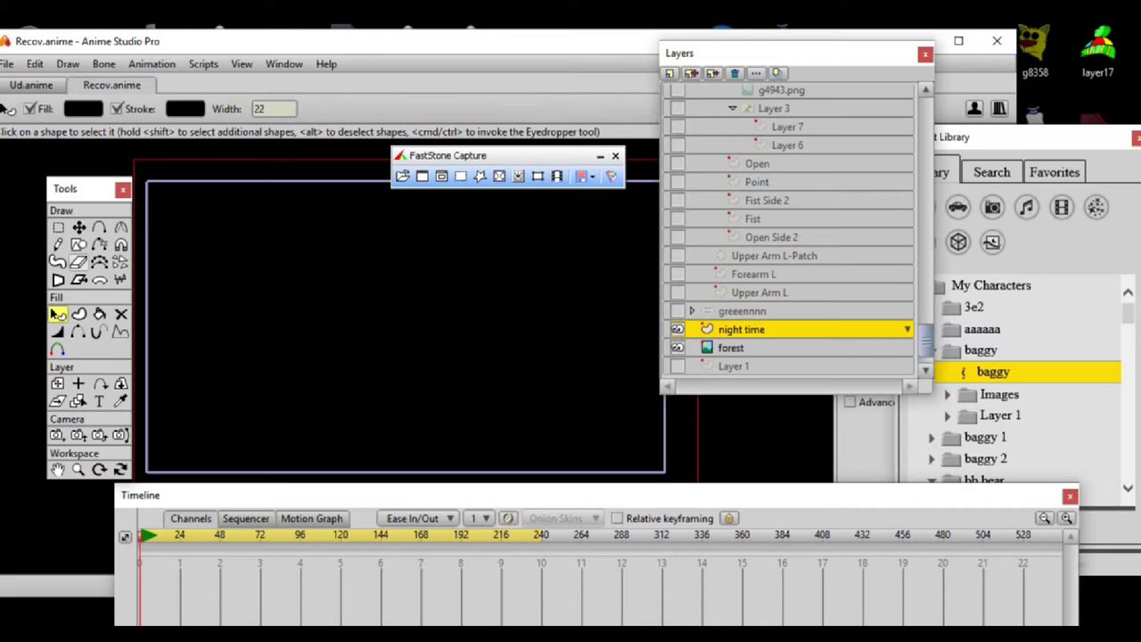
key(e)
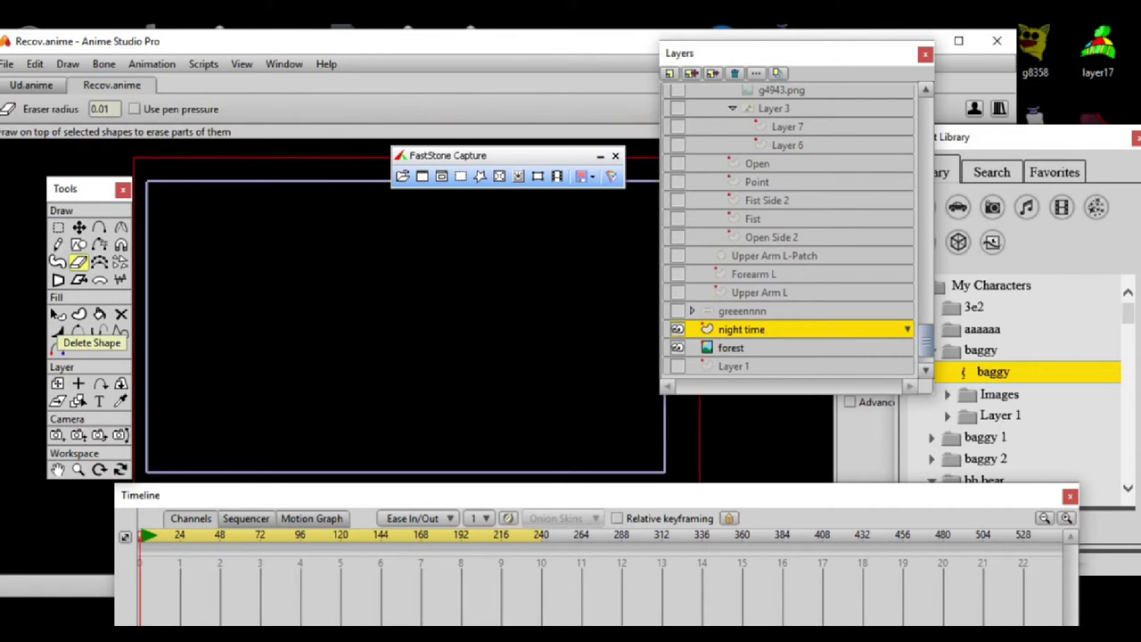
click(109, 109)
scroll(109, 108, up, 3)
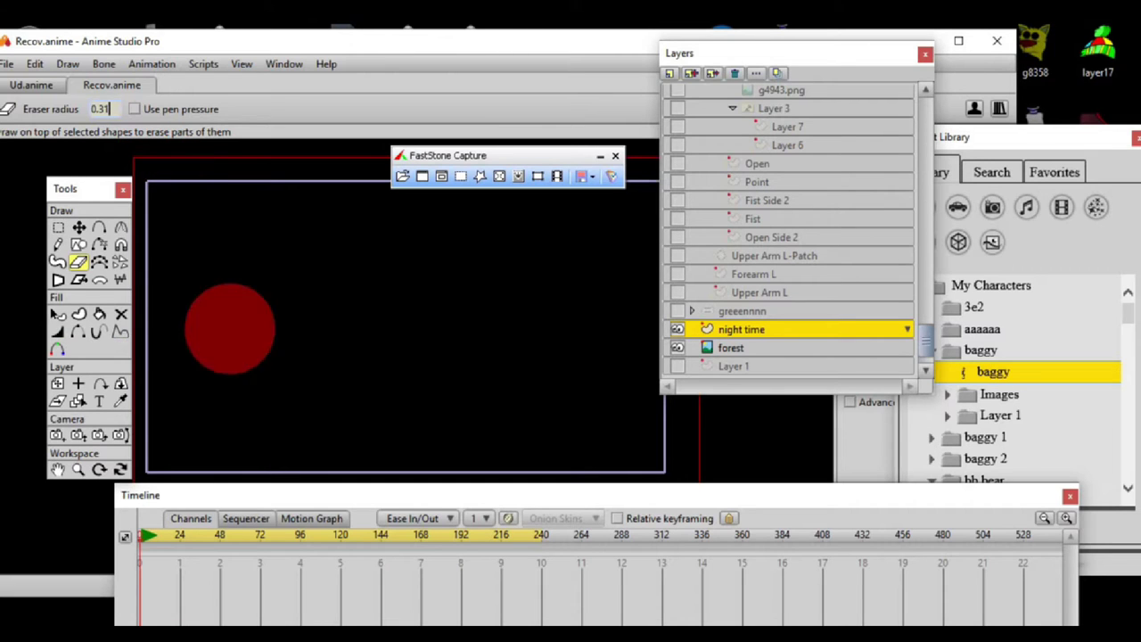
drag(416, 334, 394, 341)
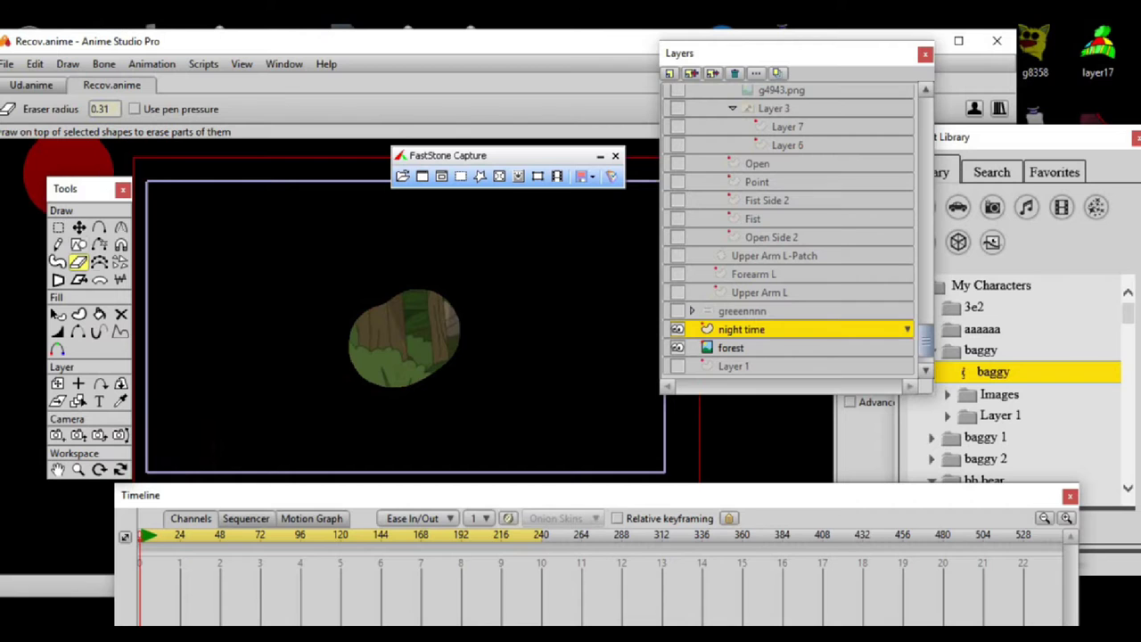
Examine the points along the outline of the erased opening at different magnifications.
click(79, 227)
scroll(415, 354, up, 8)
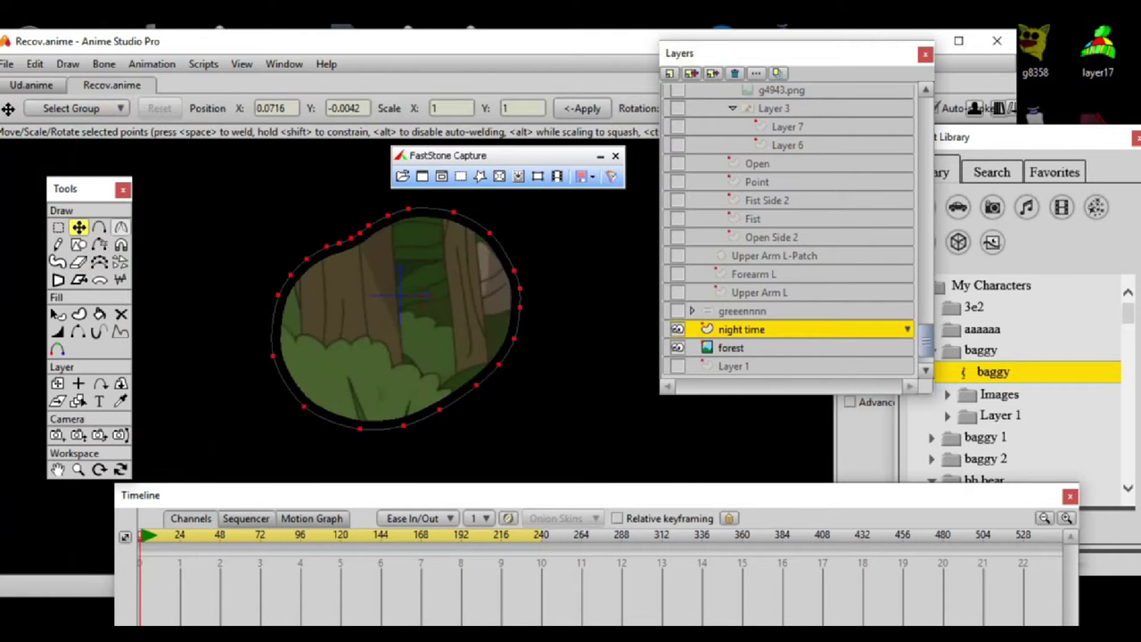
scroll(415, 354, down, 4)
scroll(415, 354, up, 2)
scroll(415, 354, down, 5)
scroll(415, 354, up, 4)
scroll(392, 312, down, 3)
scroll(392, 312, up, 1)
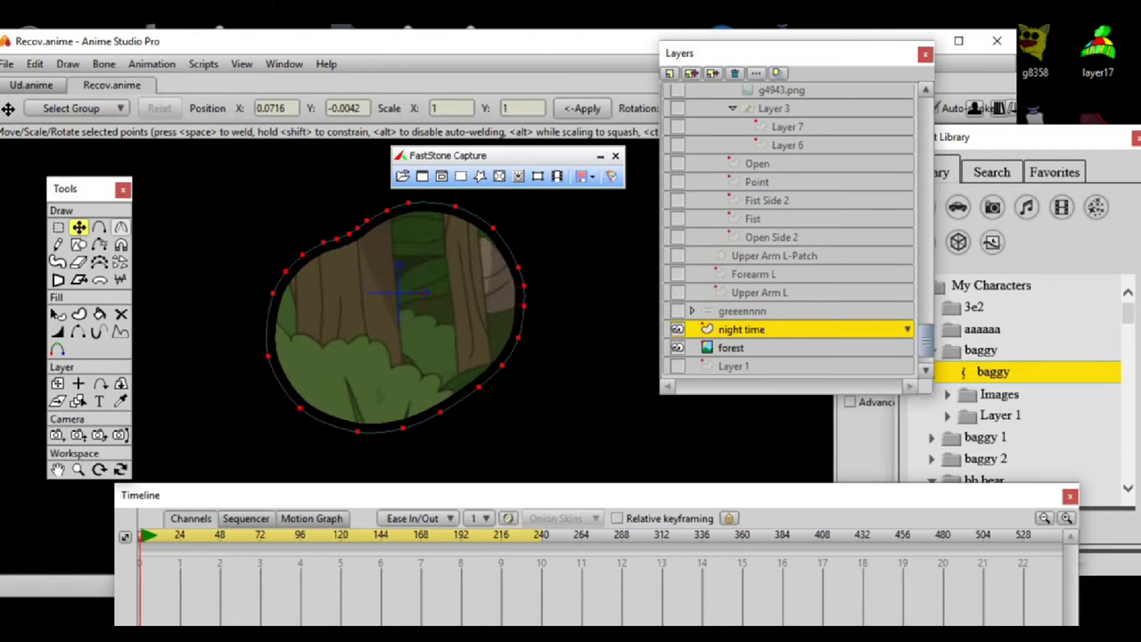
Lasso the points along the lower-right edge of the opening and cut them to simplify the outline.
click(58, 227)
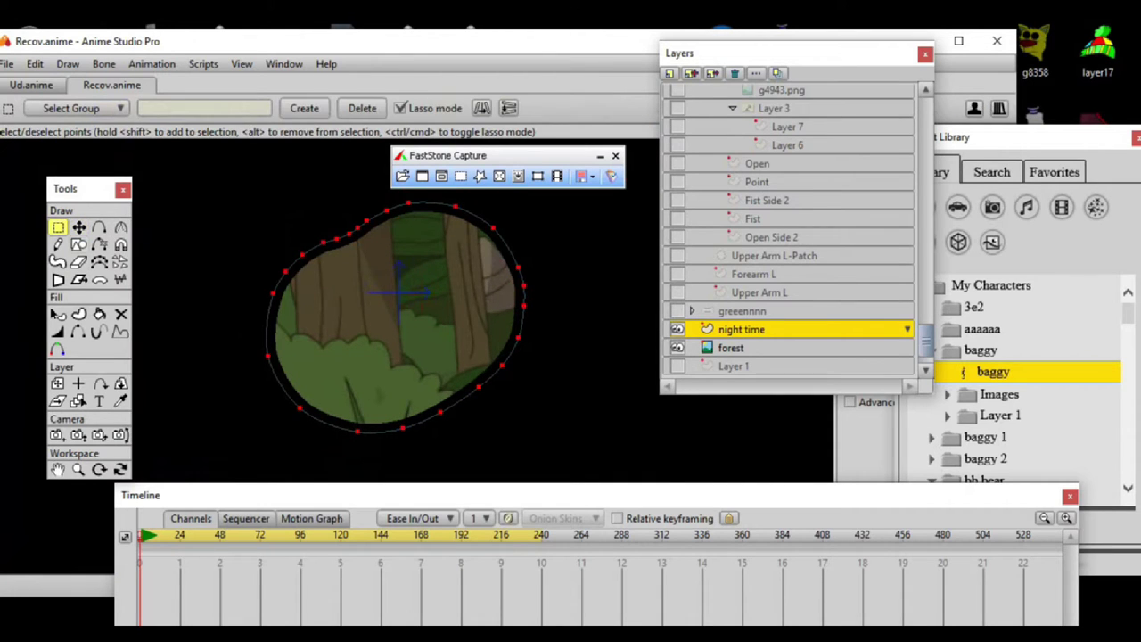
mouse_move(346, 379)
mouse_down()
mouse_move(348, 442)
mouse_move(443, 451)
mouse_move(564, 332)
mouse_move(541, 246)
mouse_move(497, 255)
mouse_up()
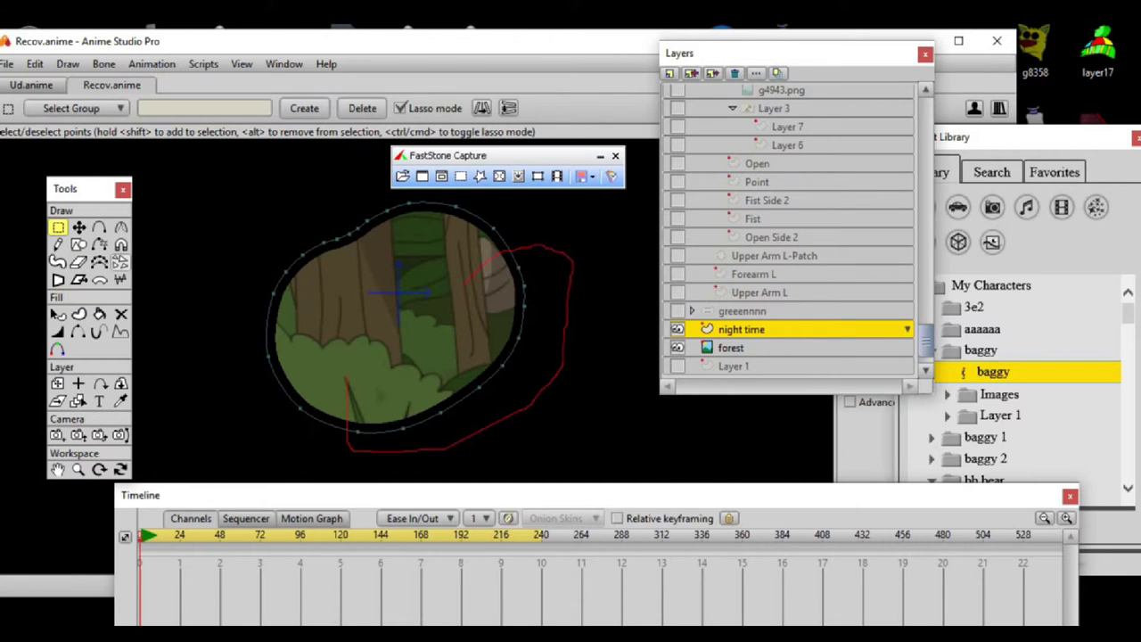
drag(348, 393, 346, 379)
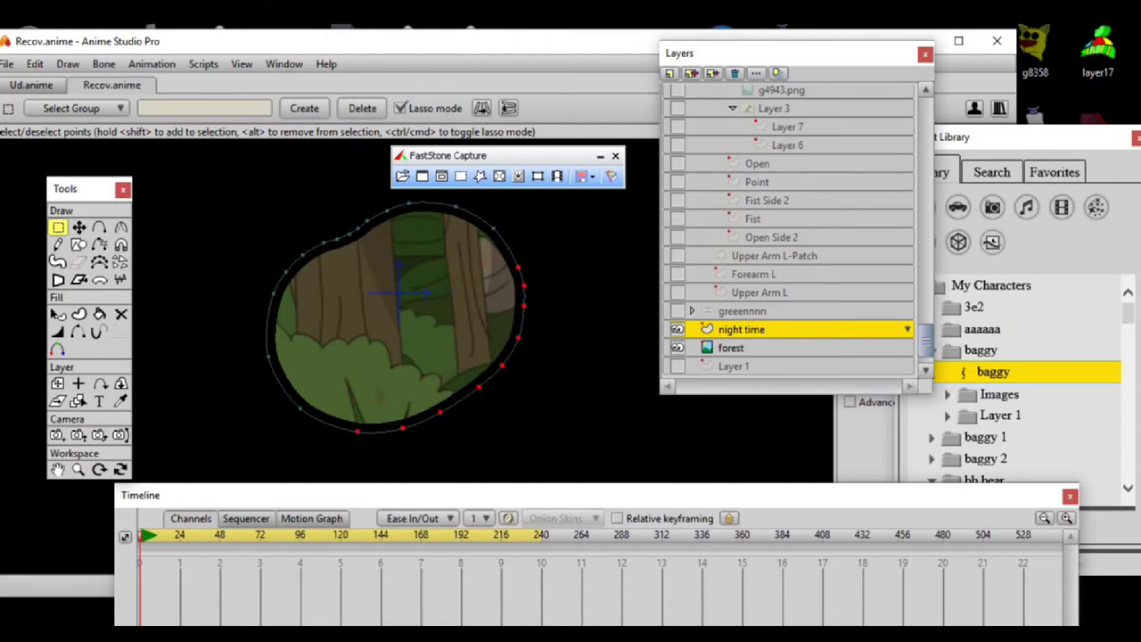
click(34, 63)
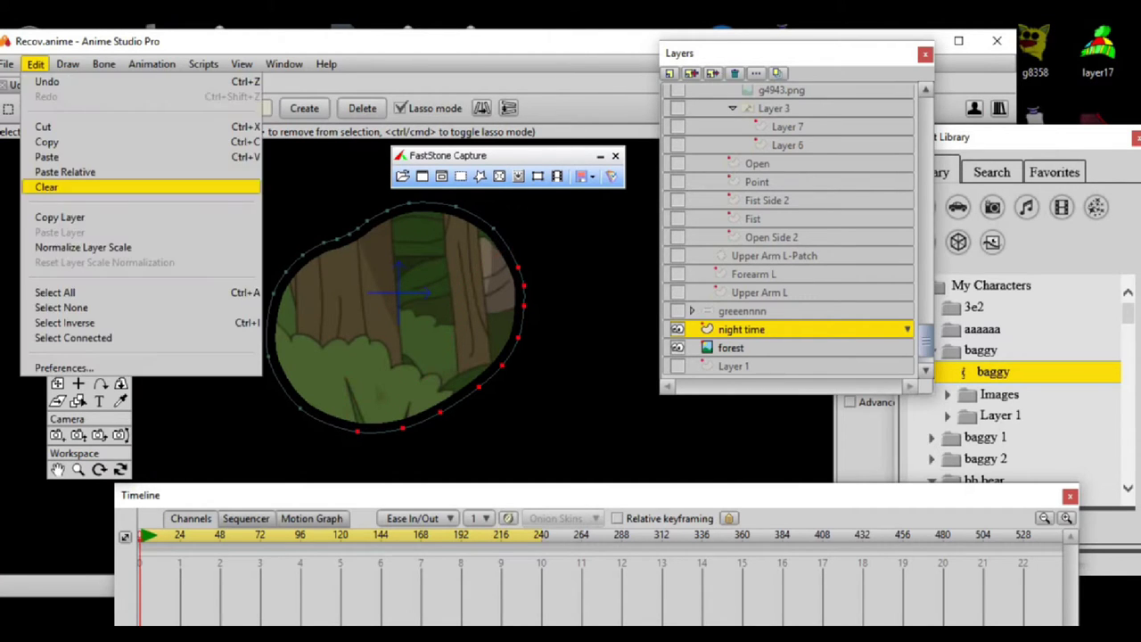
click(44, 124)
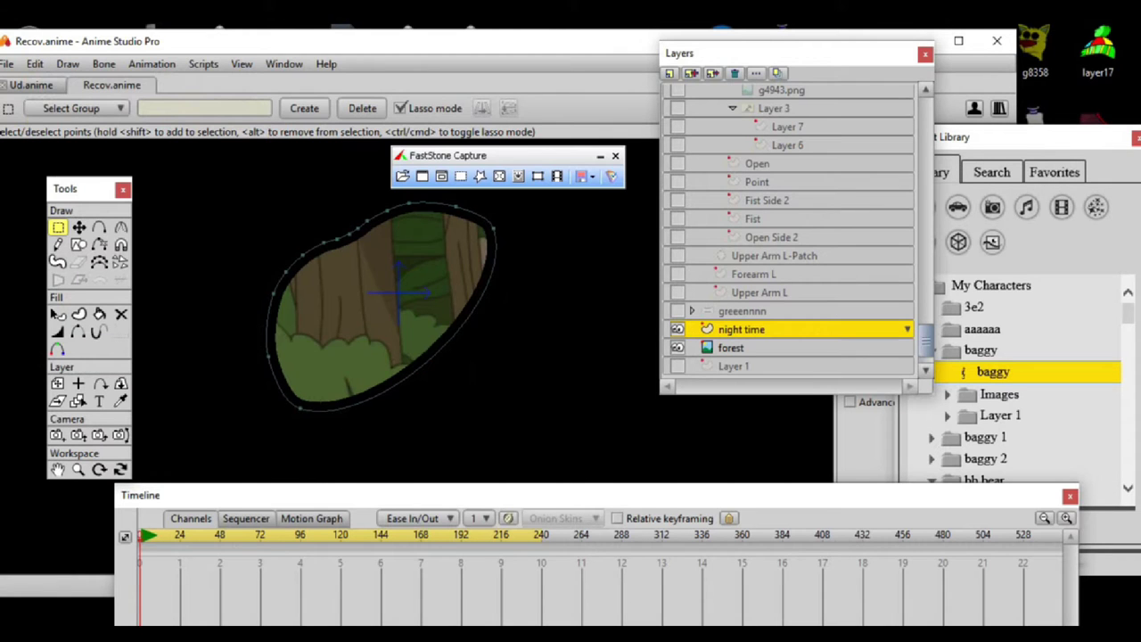
Lasso the points along the upper-left edge of the opening and cut them, reducing the outline to a smooth oval.
scroll(375, 261, up, 2)
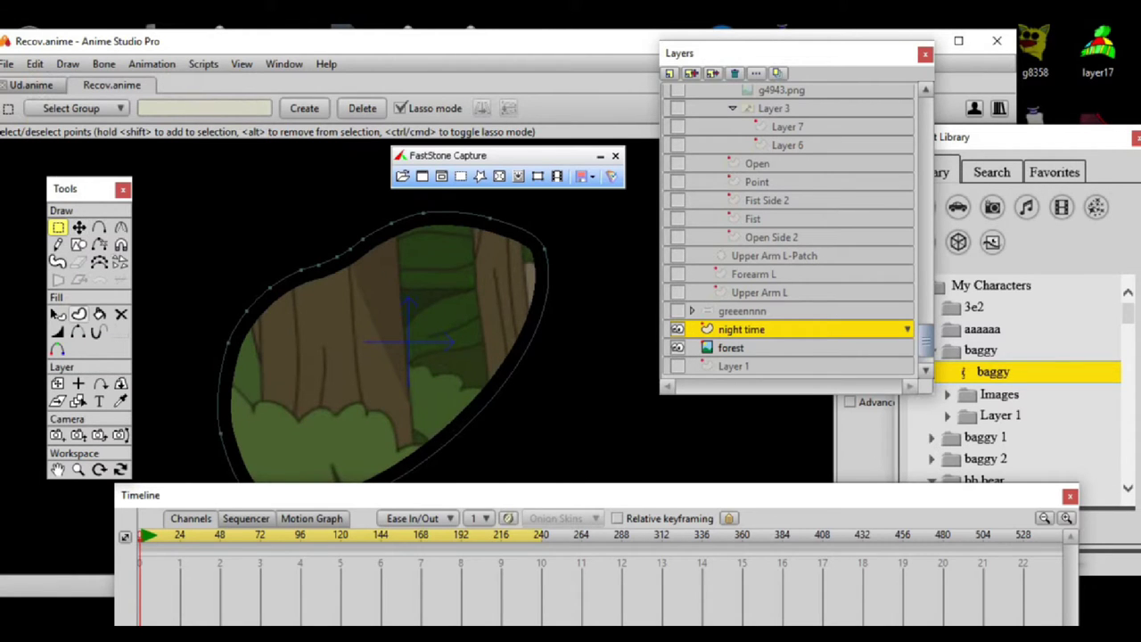
scroll(384, 348, down, 3)
scroll(383, 348, up, 2)
mouse_move(211, 265)
mouse_down()
mouse_move(202, 354)
mouse_move(311, 384)
mouse_up()
mouse_move(435, 303)
mouse_down()
mouse_move(457, 226)
mouse_move(446, 206)
mouse_move(317, 226)
mouse_move(202, 296)
mouse_move(144, 301)
mouse_up()
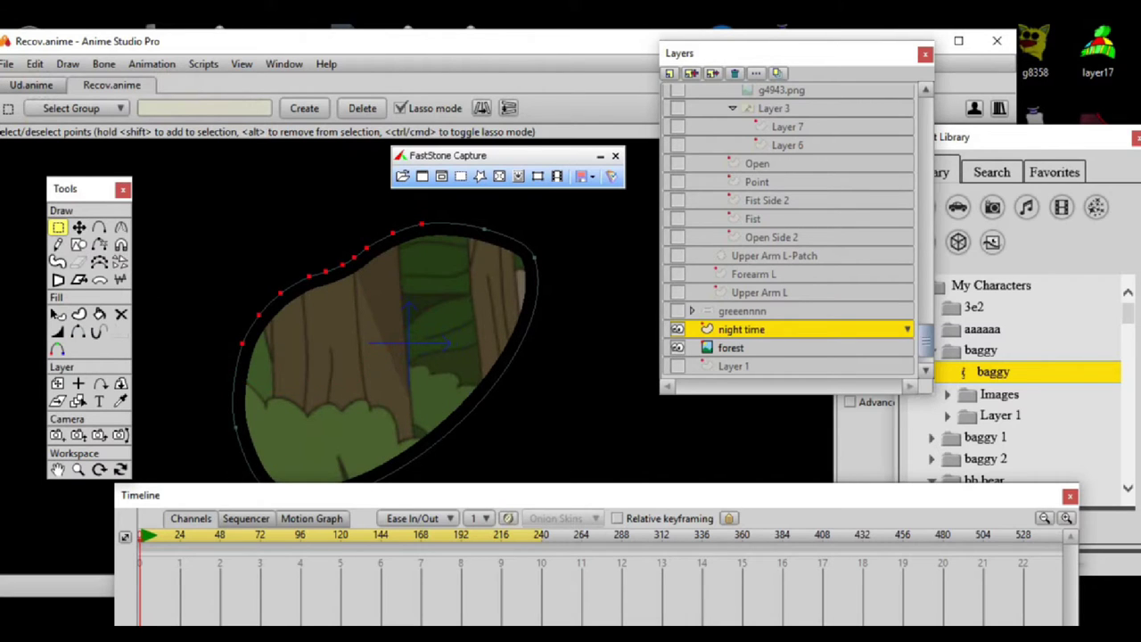
click(35, 64)
click(44, 127)
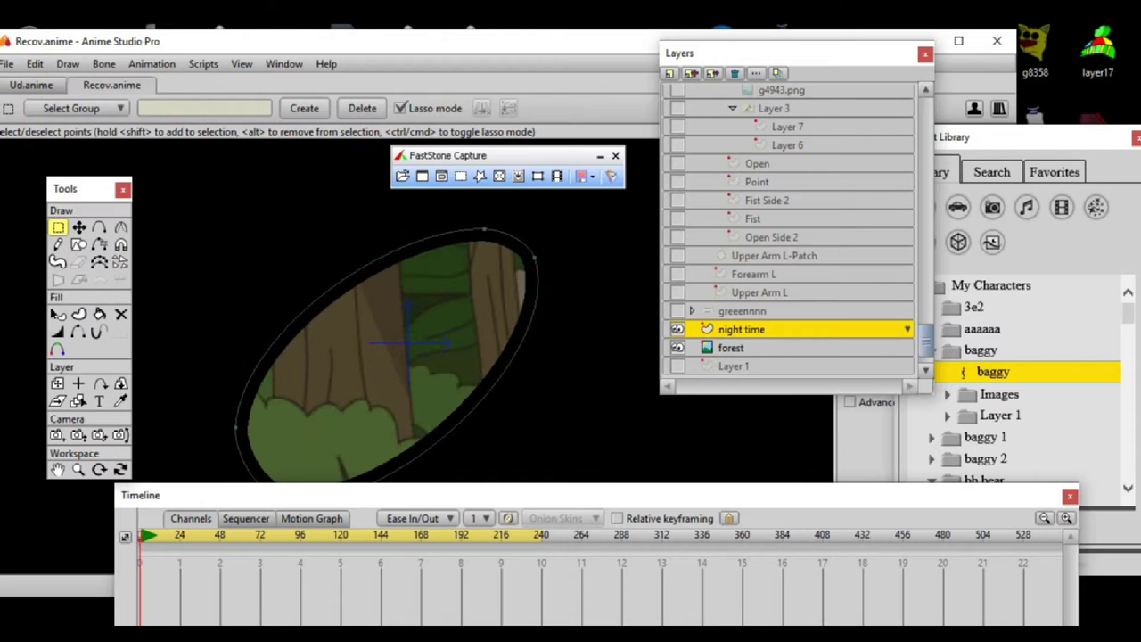
Reposition the main program window so that its full width lies on the desktop.
drag(409, 343, 449, 277)
scroll(450, 278, down, 2)
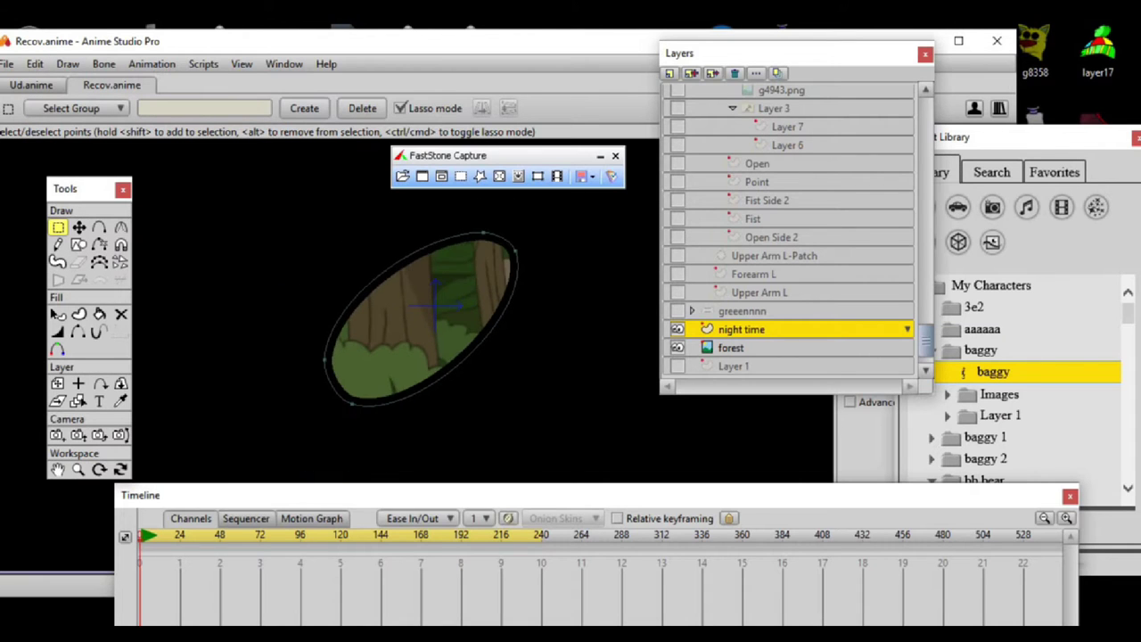
scroll(419, 321, up, 4)
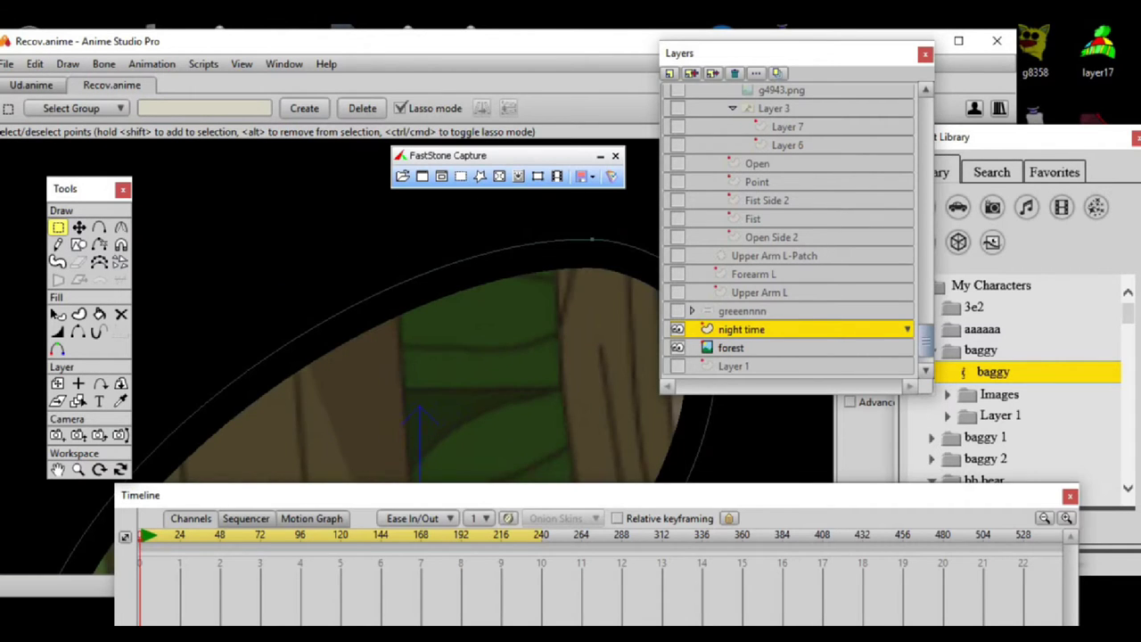
drag(392, 41, 473, 44)
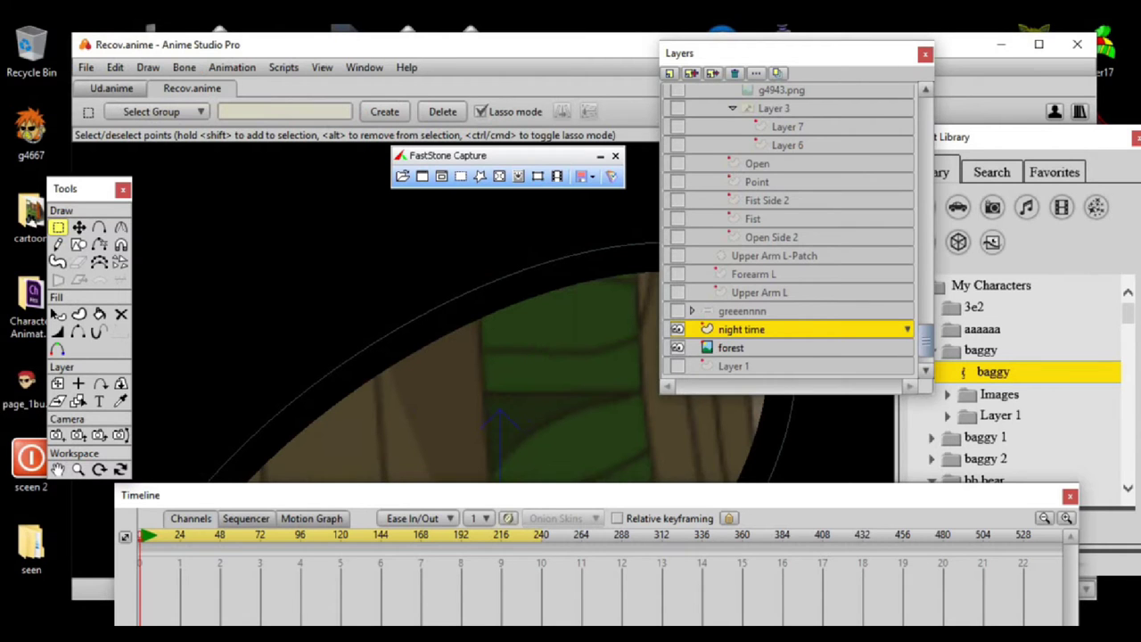
Close the Library window and reposition the Layers and main program windows so the Style settings stay accessible.
drag(1008, 138, 952, 153)
click(1084, 155)
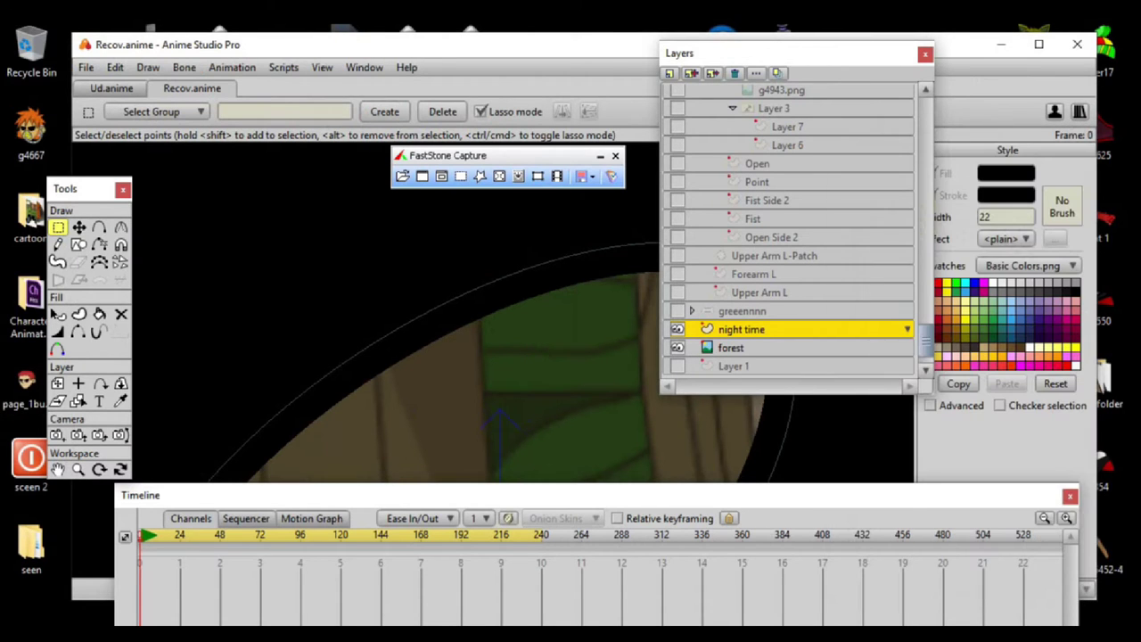
drag(772, 54, 913, 307)
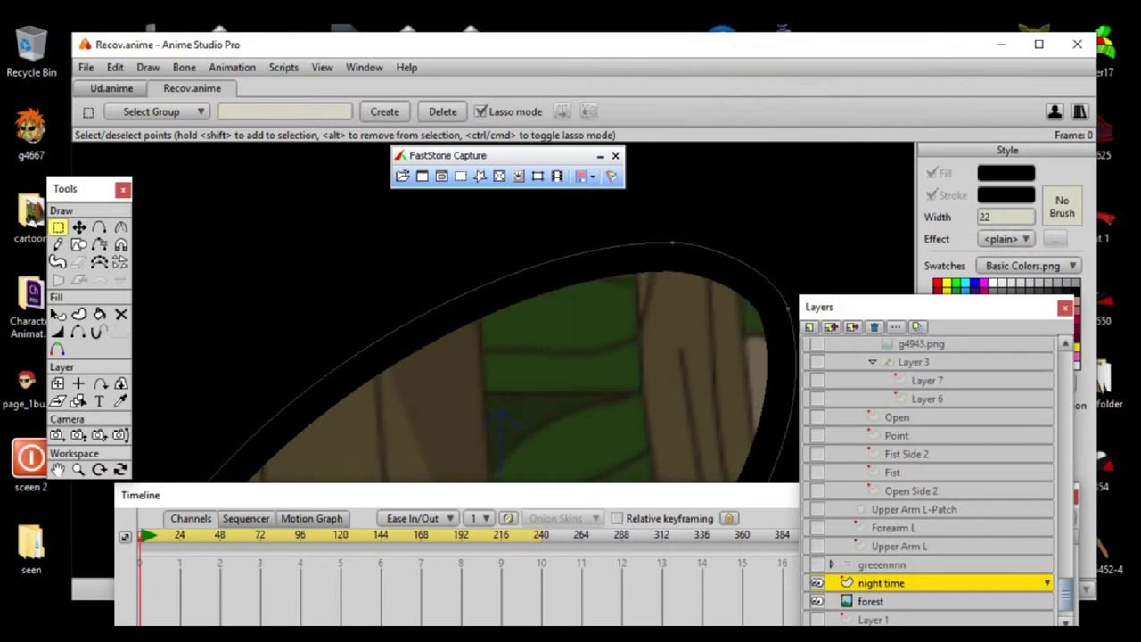
drag(802, 45, 785, 33)
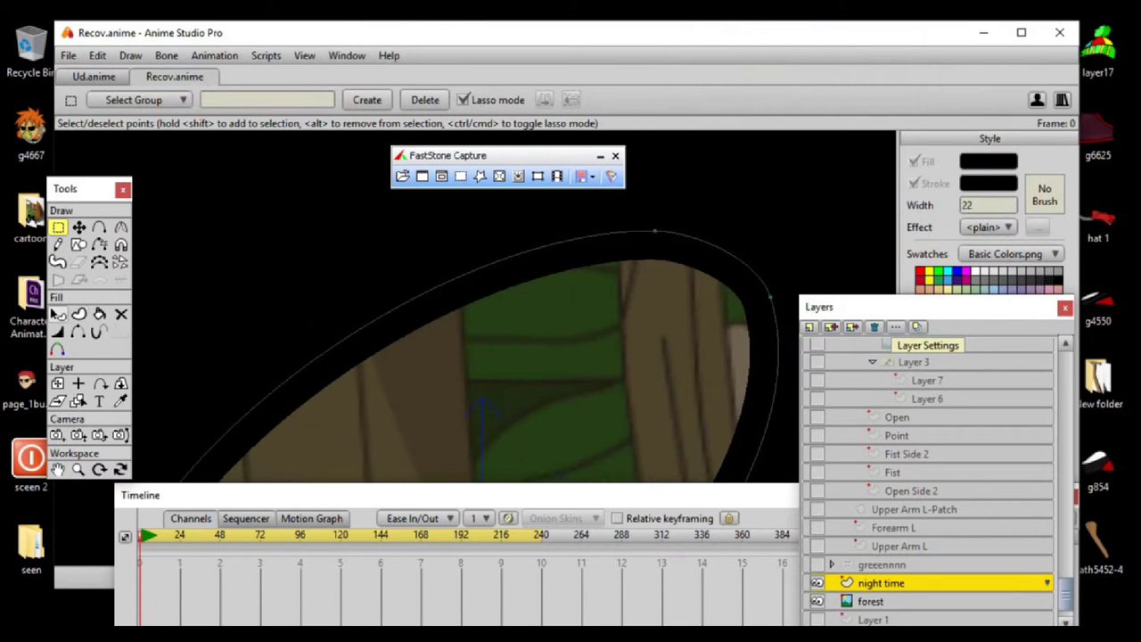
Select the black night time shape and turn off its stroke, keeping only the fill.
click(57, 315)
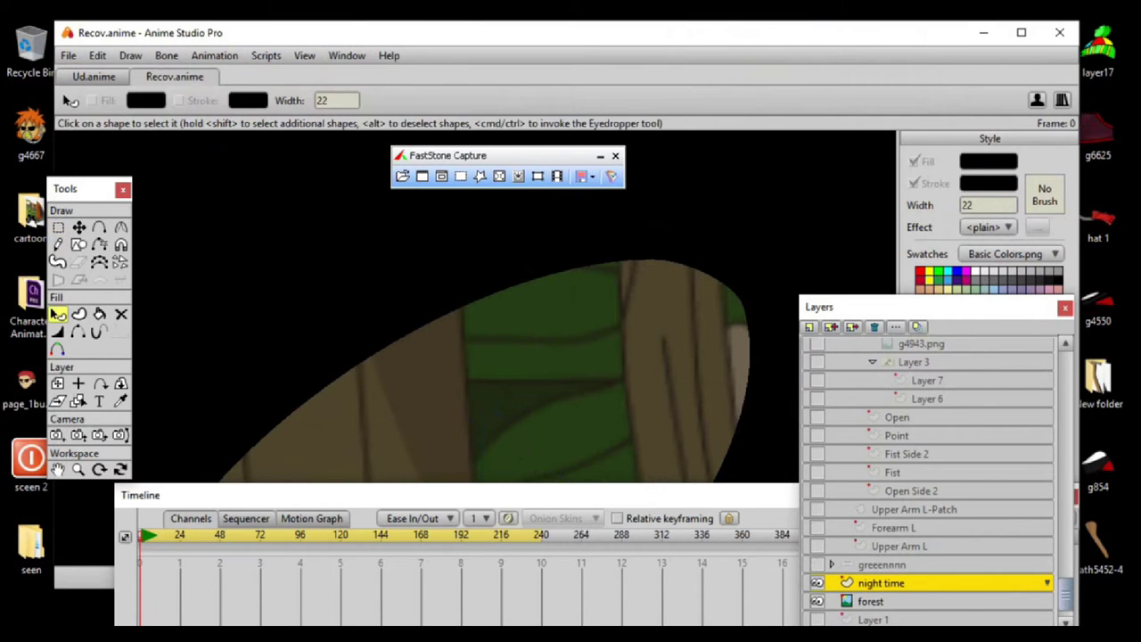
click(480, 346)
scroll(480, 346, down, 3)
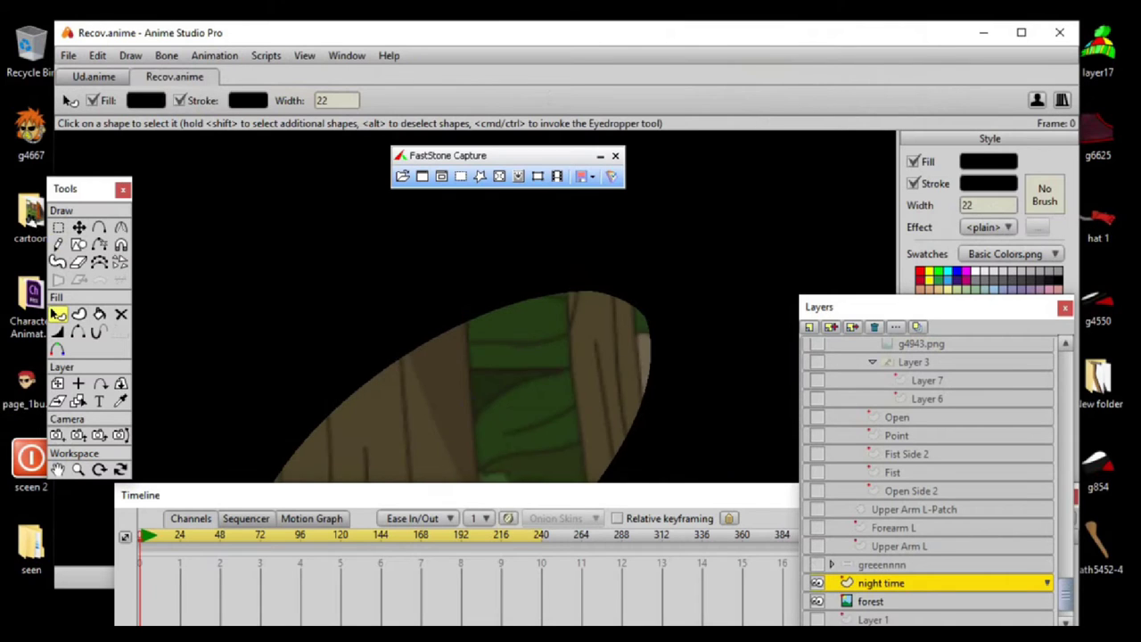
scroll(477, 346, down, 4)
scroll(477, 346, up, 3)
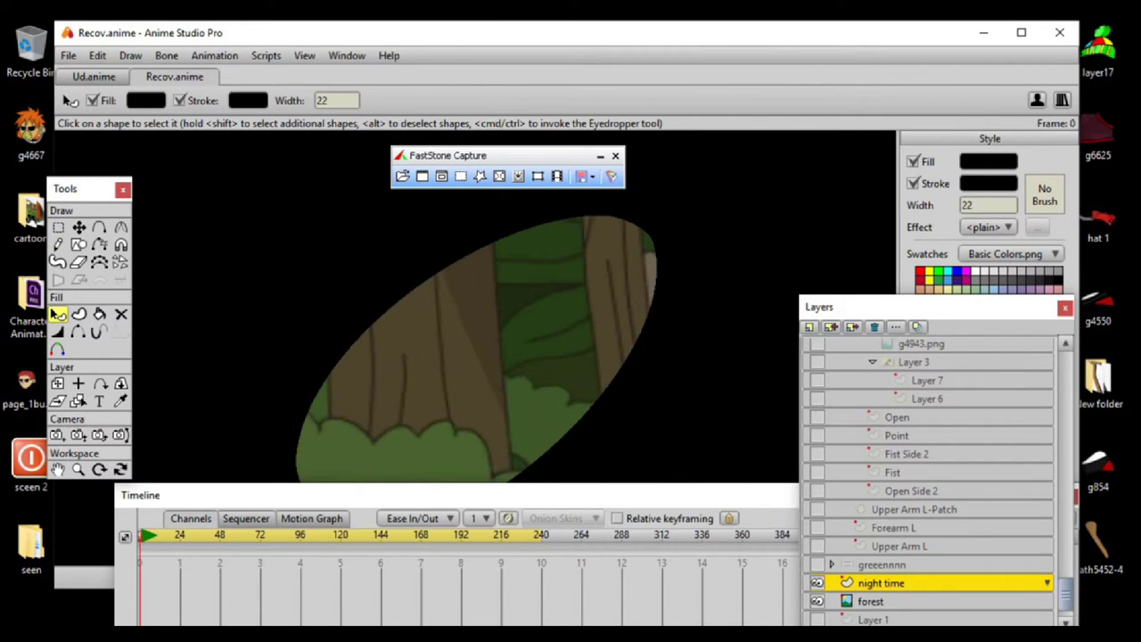
click(181, 100)
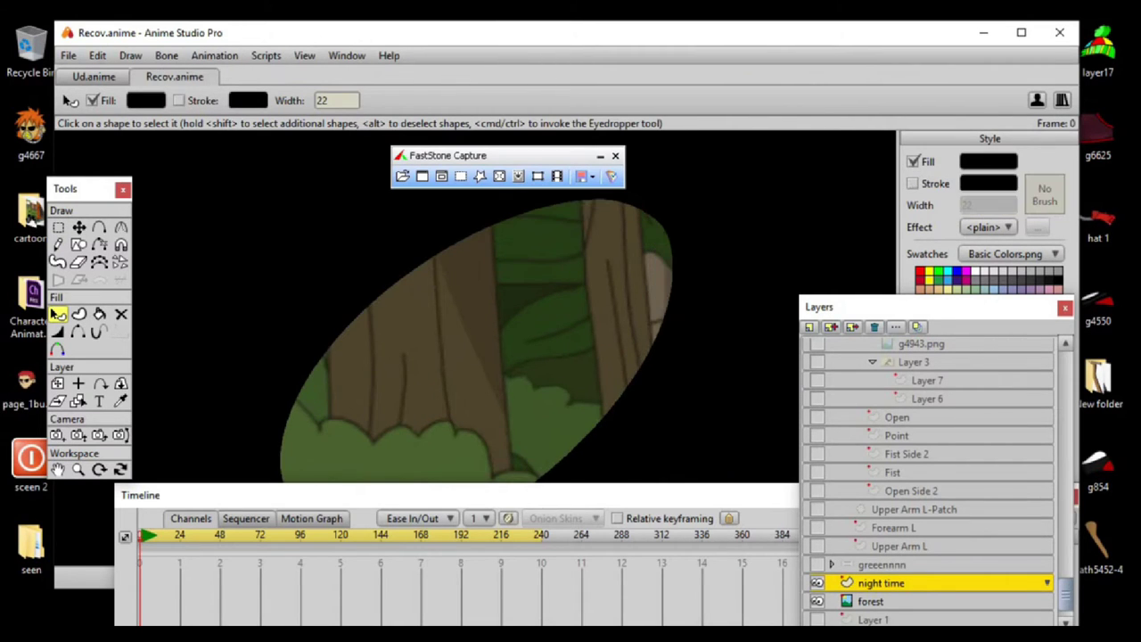
scroll(472, 356, down, 3)
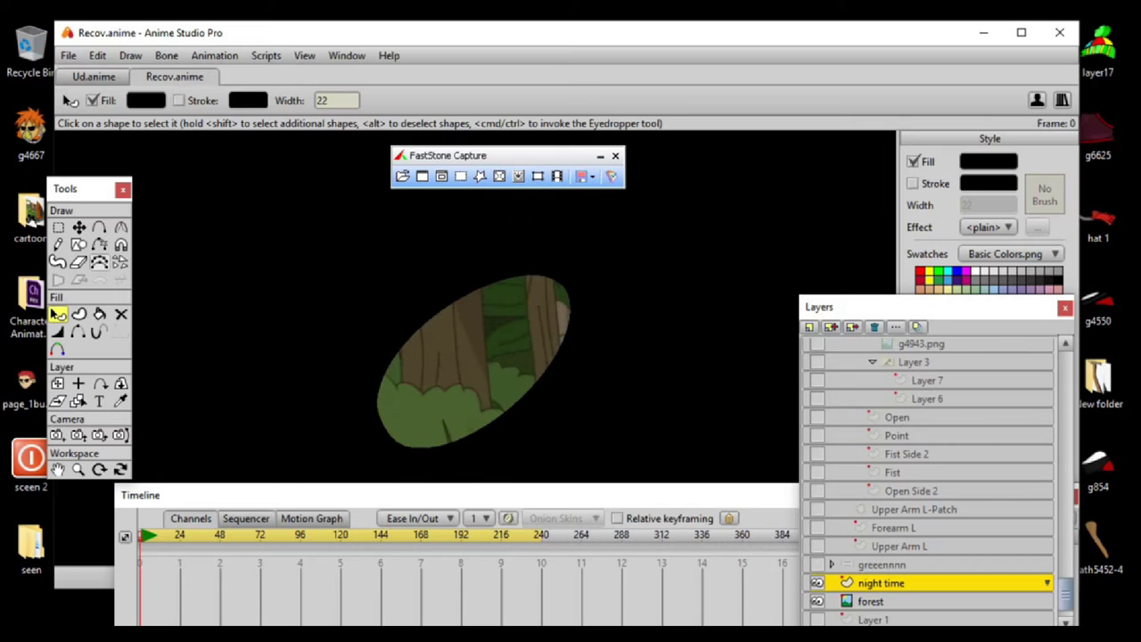
scroll(473, 352, up, 2)
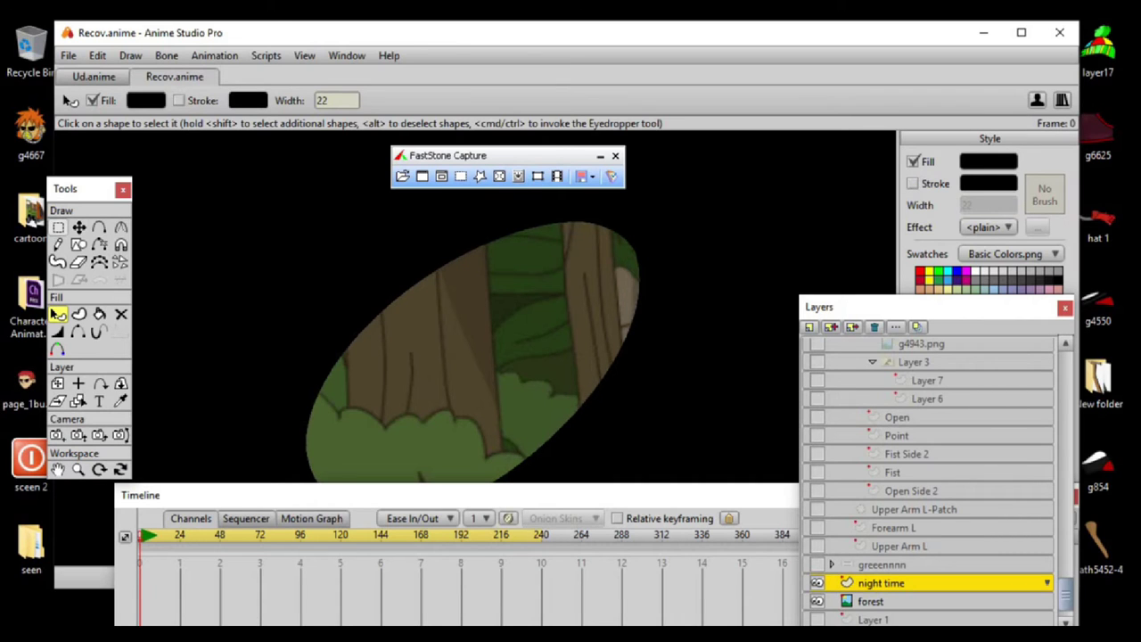
Use Transform Points to reposition the points at the opening's upper-right end.
click(79, 227)
key(ctrl+a)
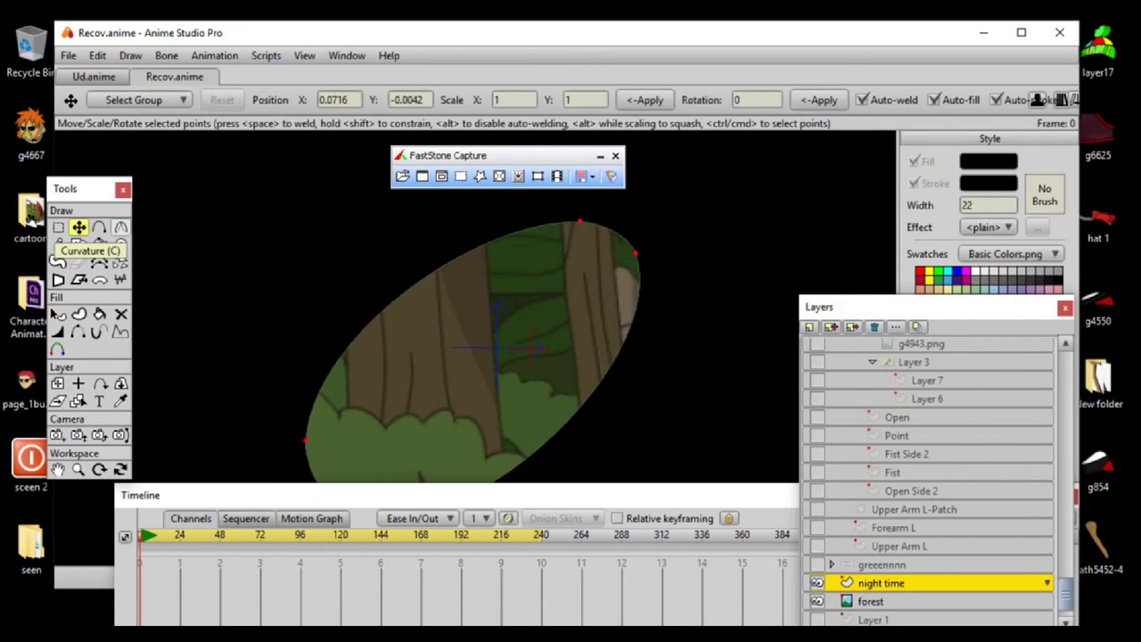
scroll(473, 352, down, 2)
mouse_move(473, 352)
mouse_down()
mouse_move(473, 275)
mouse_move(462, 331)
mouse_move(439, 359)
mouse_move(520, 425)
mouse_move(491, 367)
mouse_move(469, 363)
mouse_up()
scroll(473, 347, up, 3)
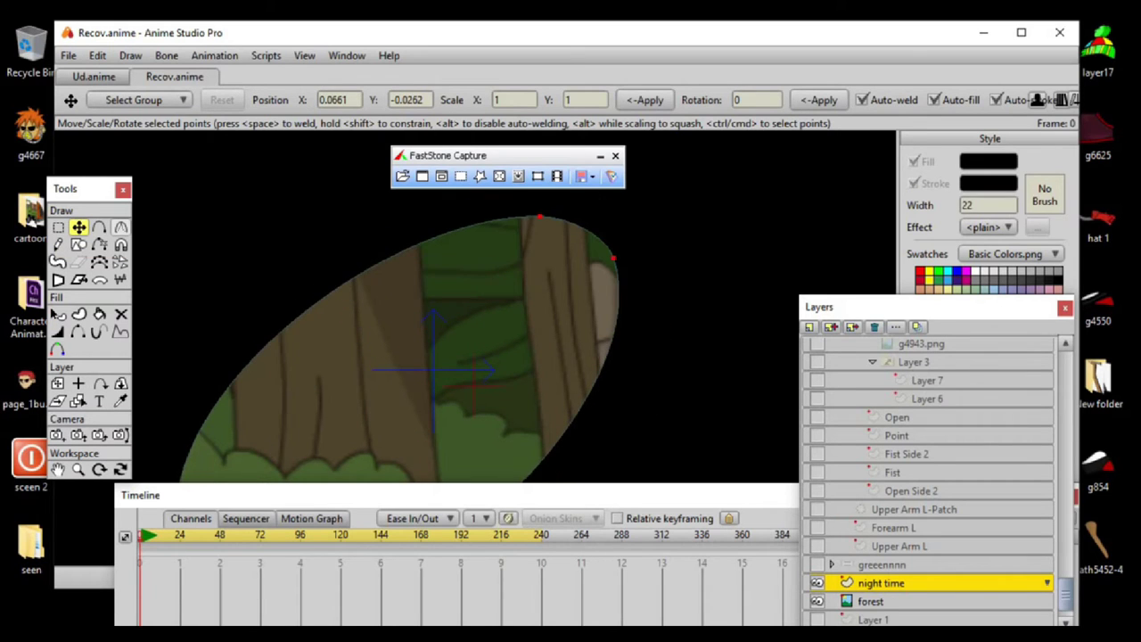
drag(540, 216, 589, 240)
drag(587, 233, 616, 192)
scroll(587, 238, down, 5)
scroll(616, 192, up, 4)
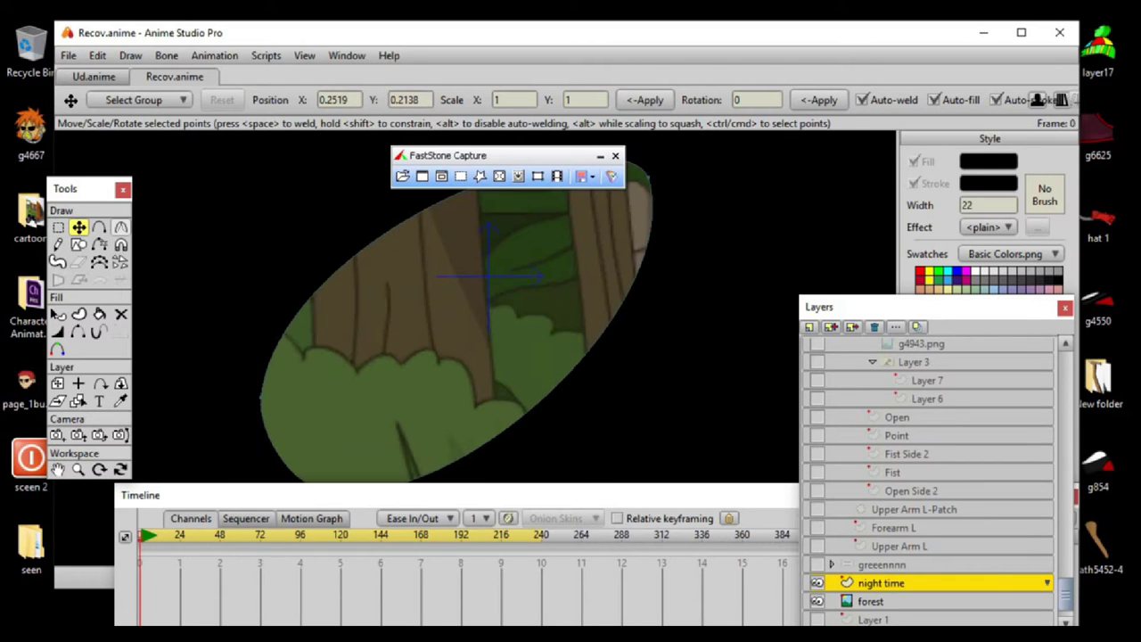
Add points on the lower-right and upper-left edges of the oval opening.
click(99, 226)
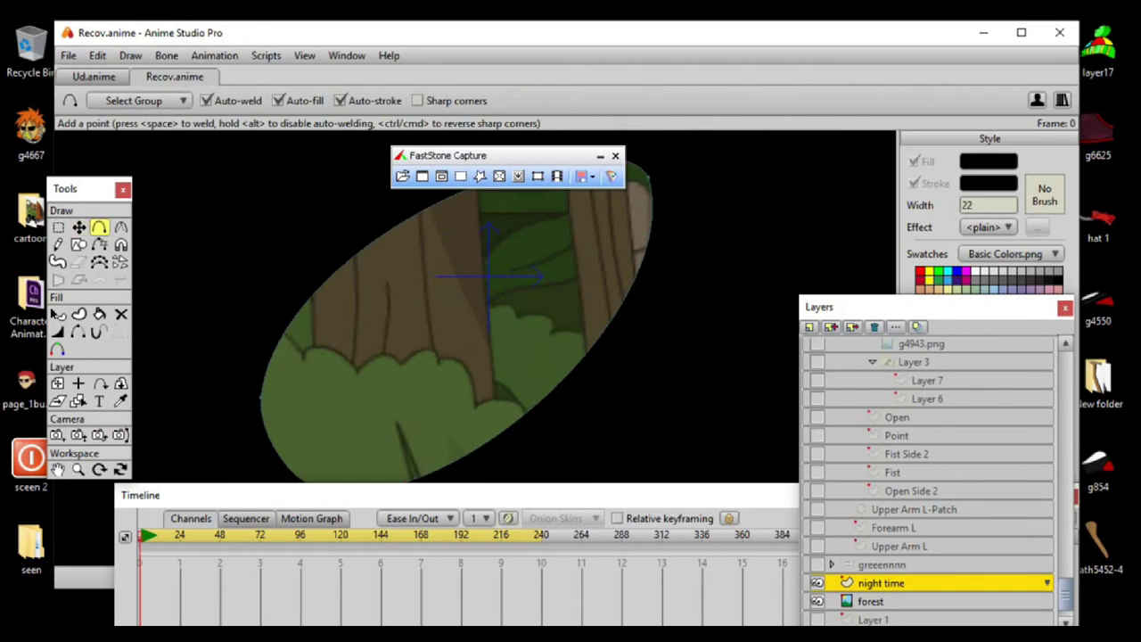
click(467, 453)
click(545, 393)
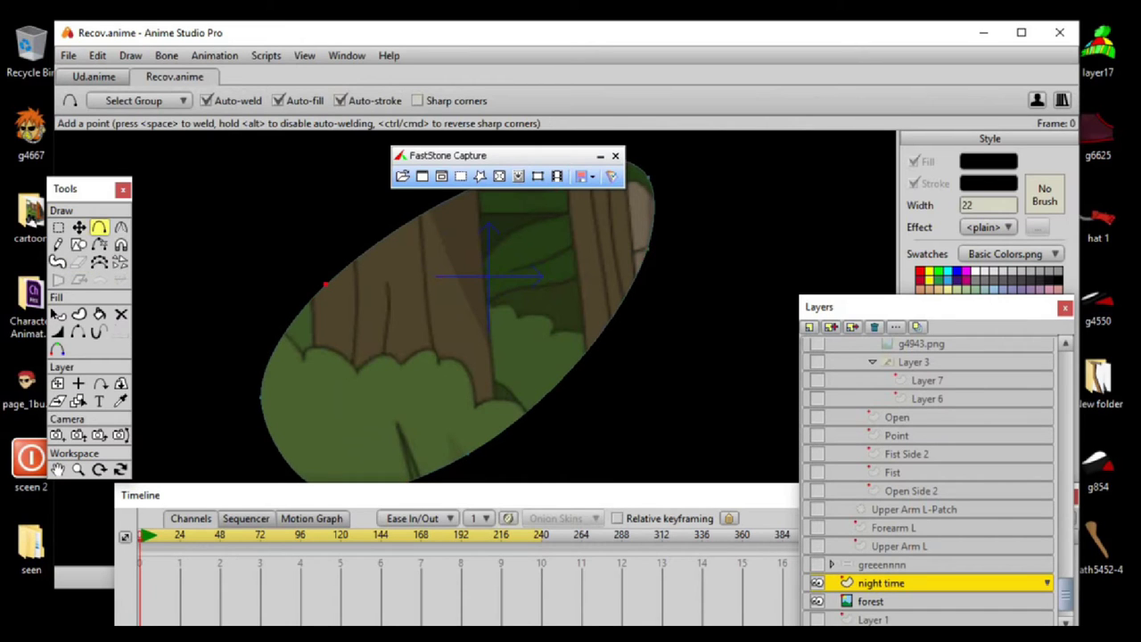
scroll(470, 353, down, 2)
scroll(471, 354, up, 1)
Move the opening's points to taper it toward a narrow upper-right tip and extend its wide lower-left end outward.
key(t)
drag(456, 214, 580, 198)
drag(463, 156, 296, 74)
drag(628, 261, 643, 161)
scroll(643, 160, down, 5)
drag(361, 338, 310, 365)
Try further moves of the points along the opening's long edges and undo them.
drag(404, 260, 422, 300)
key(ctrl+z)
key(ctrl+z)
key(ctrl+z)
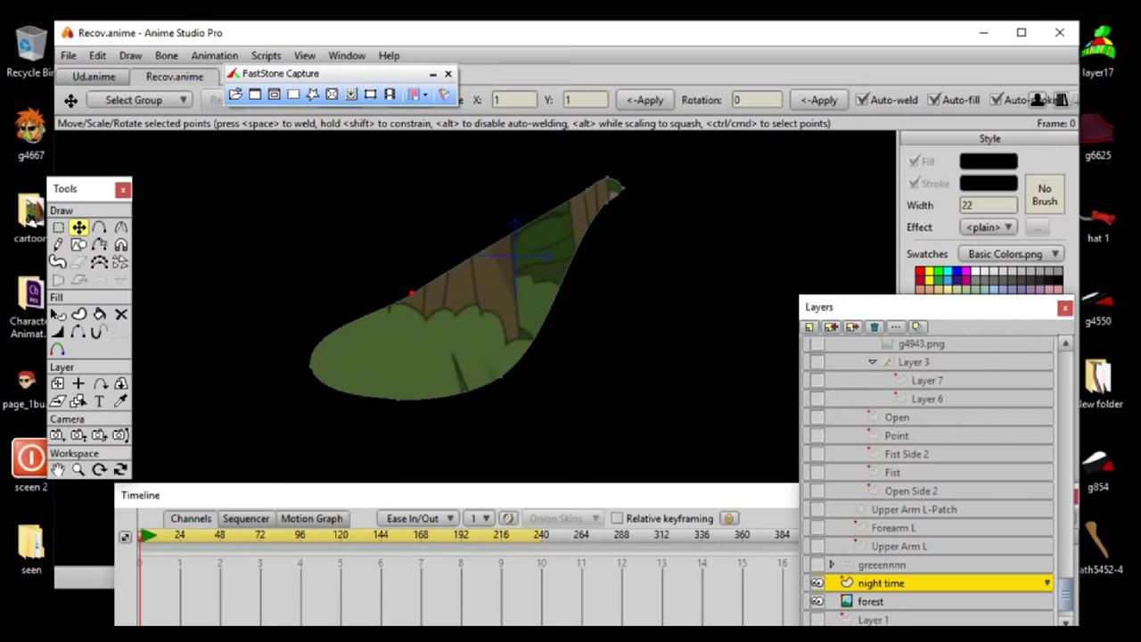
key(ctrl+z)
key(ctrl+z)
key(ctrl+z)
key(ctrl+z)
key(ctrl+z)
key(ctrl+z)
key(ctrl+z)
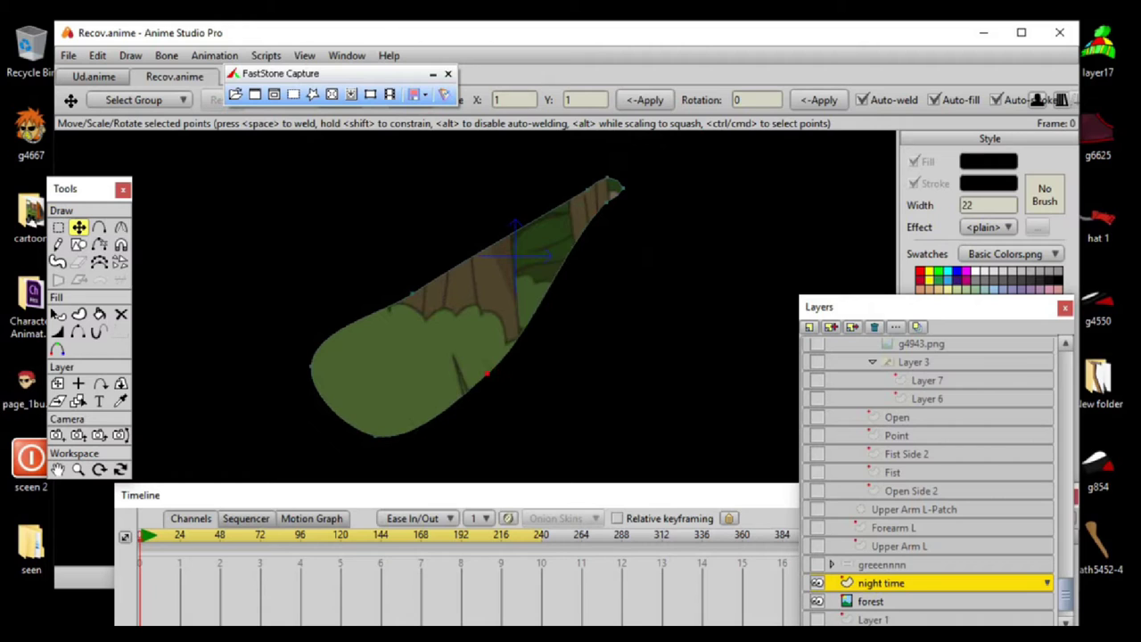
key(ctrl+z)
key(ctrl+z)
key(ctrl+z)
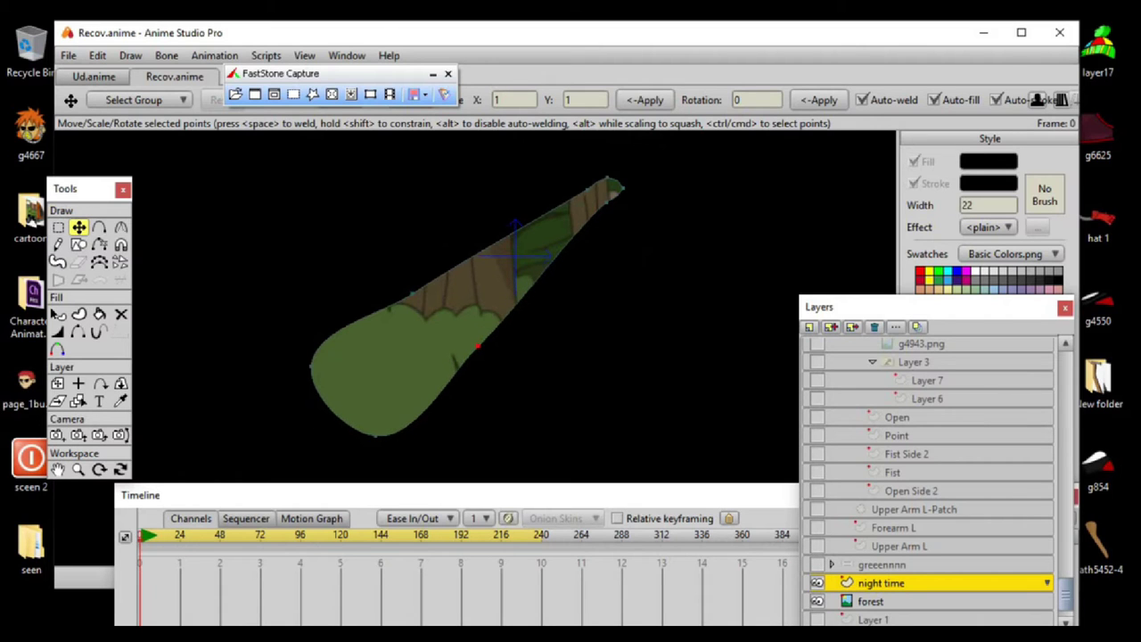
Try adjusting the lower-edge point near the opening's narrow tip and undo the change.
drag(474, 346, 476, 348)
drag(477, 348, 430, 412)
scroll(476, 350, up, 4)
drag(499, 303, 429, 420)
mouse_move(587, 284)
mouse_down()
mouse_move(604, 292)
mouse_move(593, 287)
mouse_up()
key(ctrl+z)
key(ctrl+z)
key(ctrl+z)
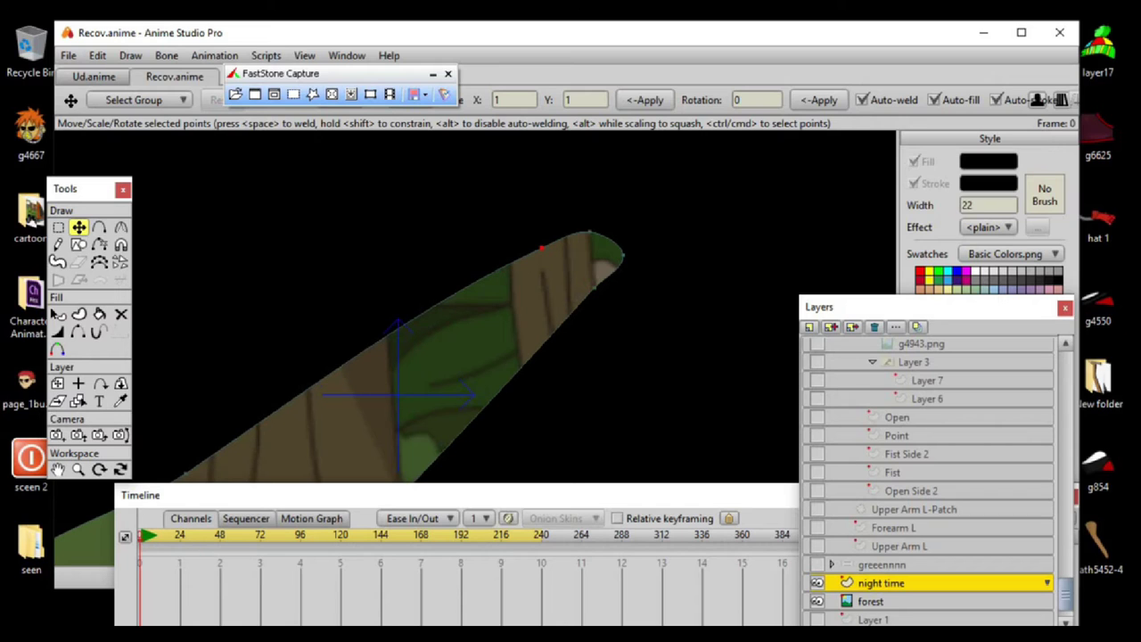
Try moving the topmost point of the narrow tip closer to its end and undo the recent point moves.
drag(588, 232, 617, 249)
key(ctrl+z)
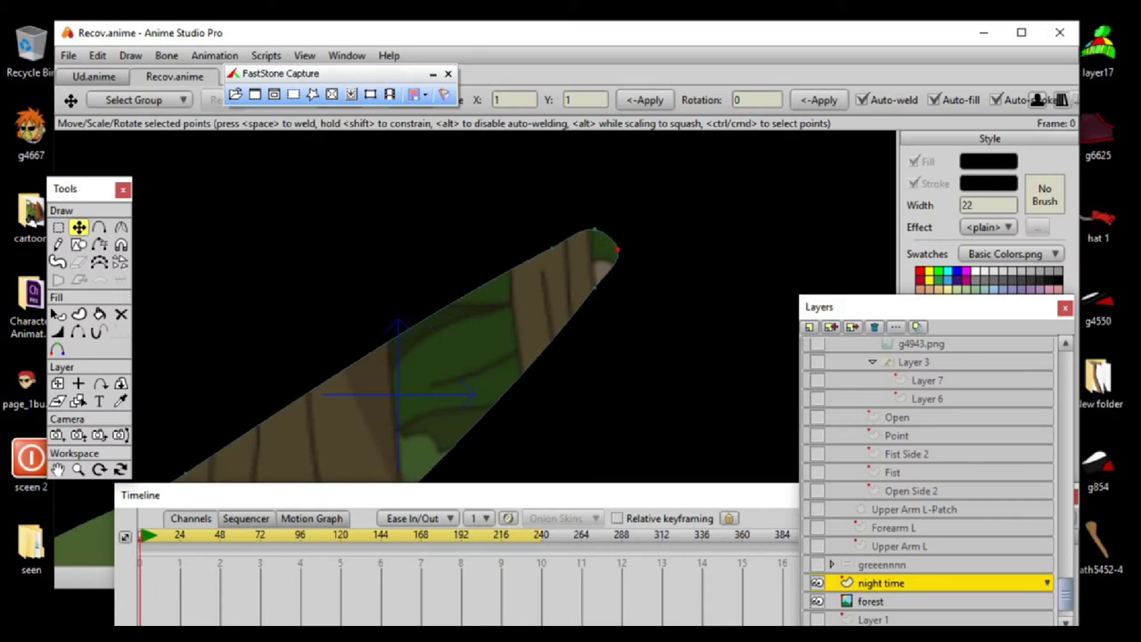
key(ctrl+z)
key(ctrl+z)
key(ctrl+z)
key(ctrl+z)
key(ctrl+z)
Nudge the points at the narrow tip and move the wide end's leftmost point slightly outward and down.
drag(592, 280, 590, 280)
scroll(535, 338, down, 3)
drag(535, 339, 454, 393)
scroll(535, 343, up, 5)
drag(656, 195, 652, 193)
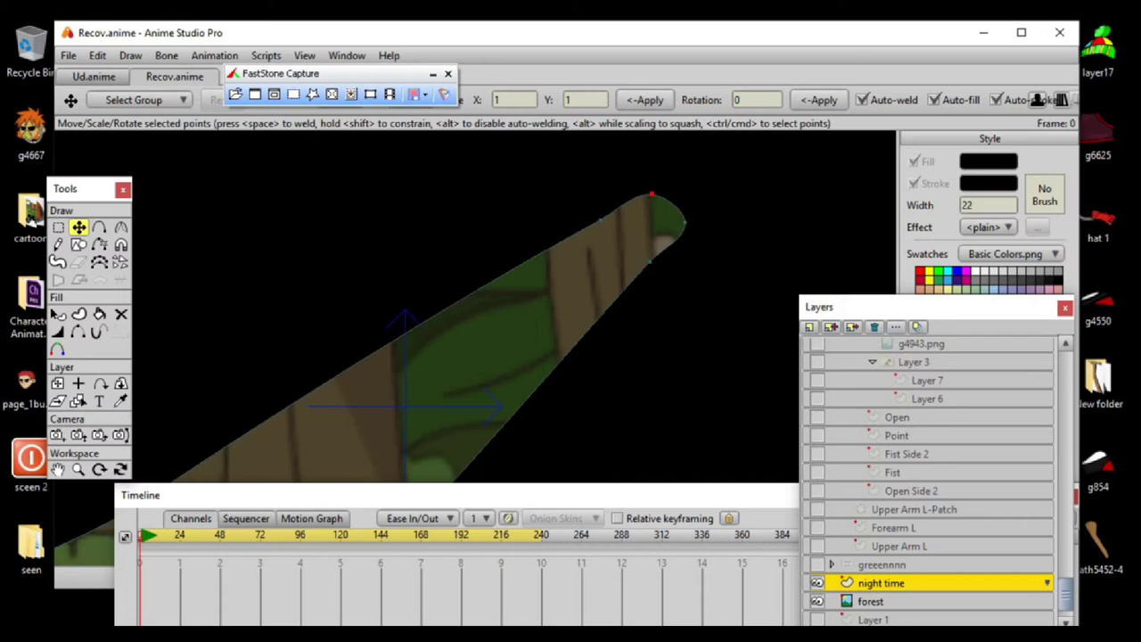
scroll(652, 193, down, 2)
drag(499, 357, 575, 225)
scroll(575, 225, down, 4)
drag(535, 294, 559, 249)
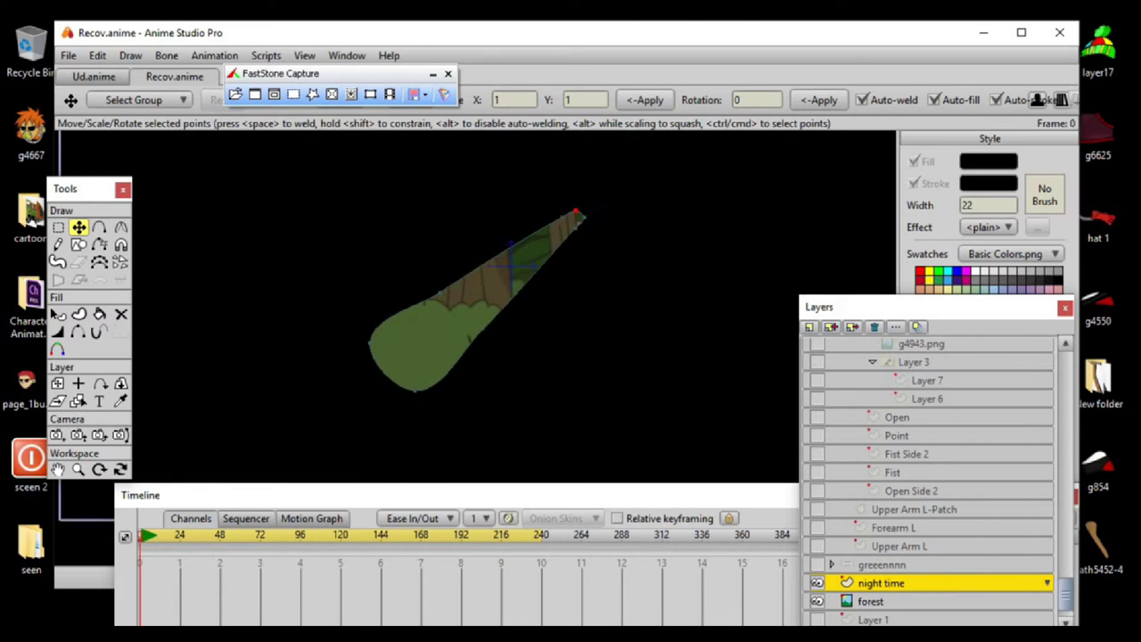
scroll(475, 304, up, 1)
mouse_move(347, 340)
mouse_down()
mouse_move(354, 353)
mouse_move(337, 353)
mouse_up()
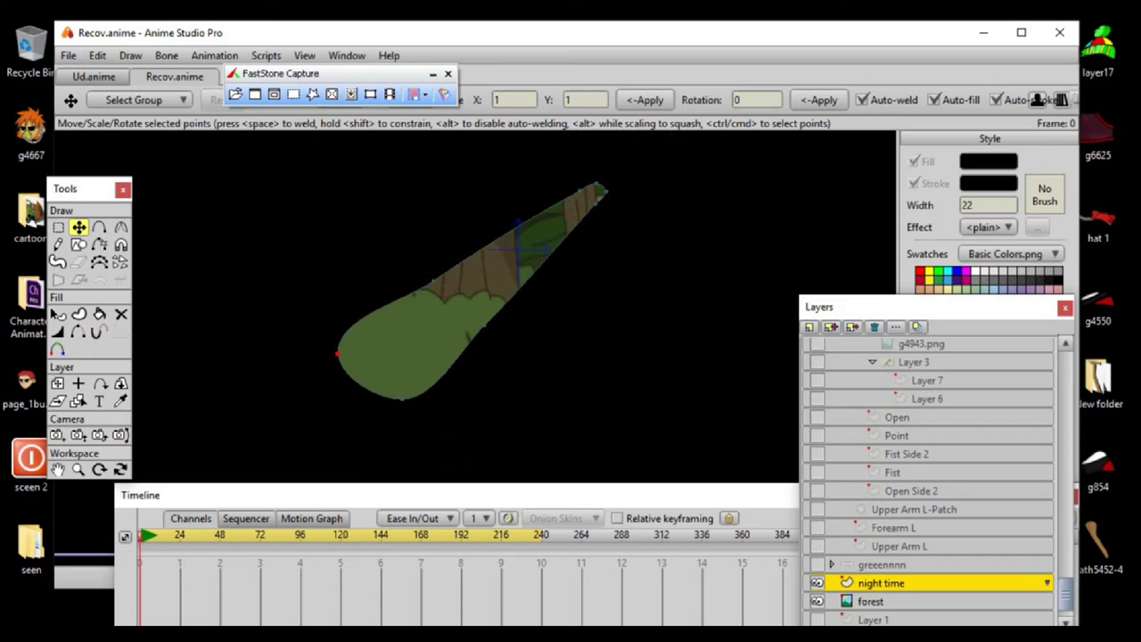
Add points around the opening's wide lower-left end and move them to shape it as a rounded beam end.
click(99, 229)
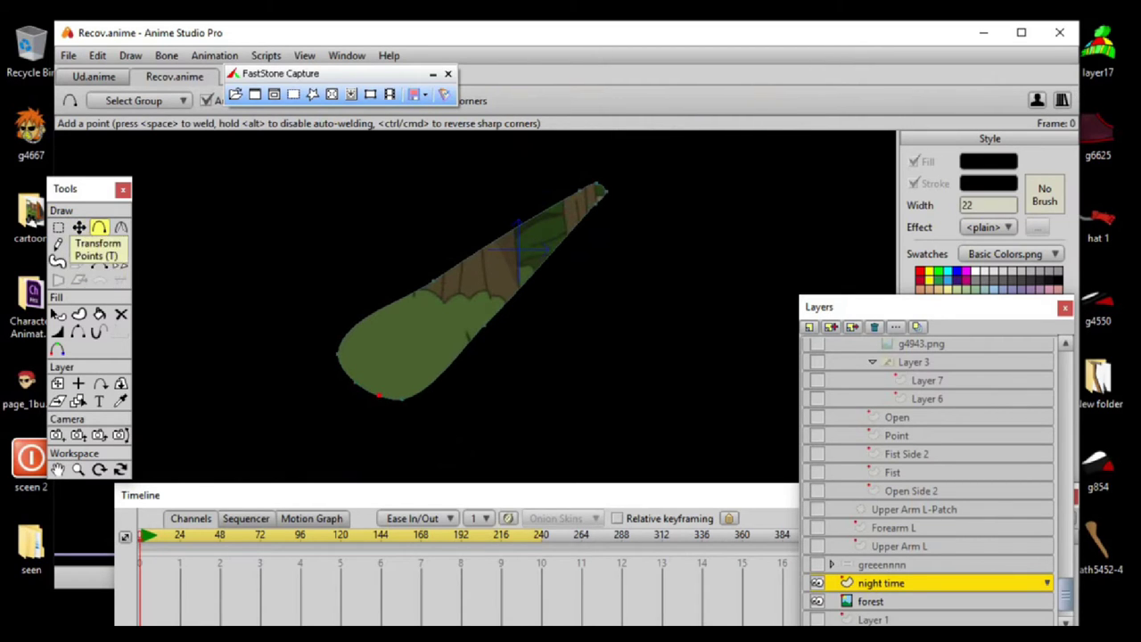
click(78, 228)
scroll(396, 407, up, 4)
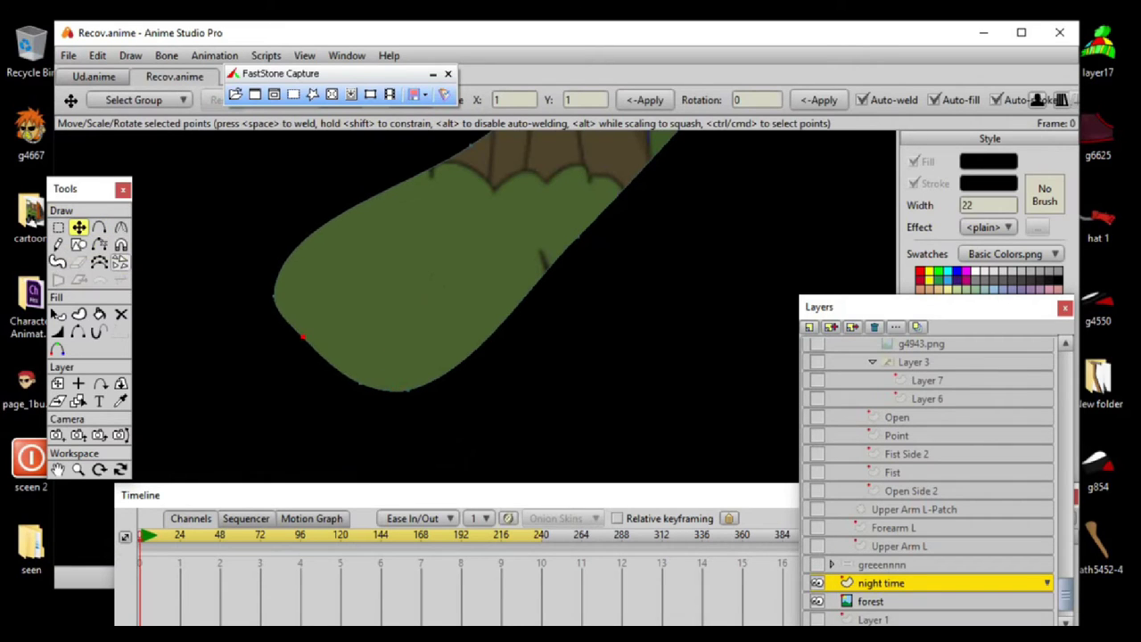
drag(361, 384, 381, 406)
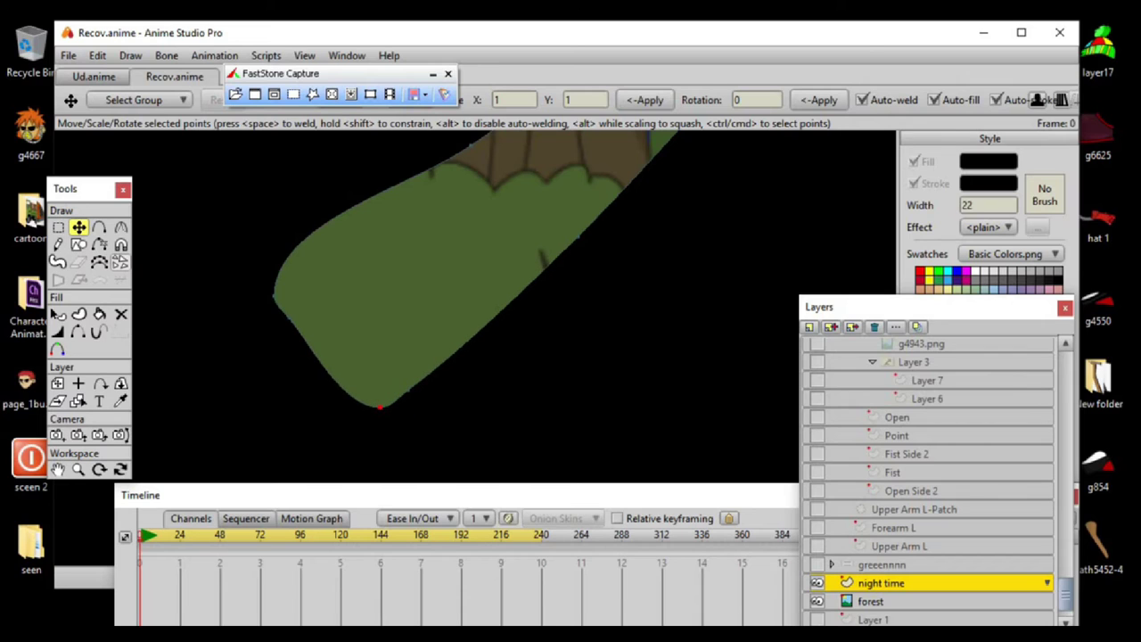
drag(274, 296, 307, 290)
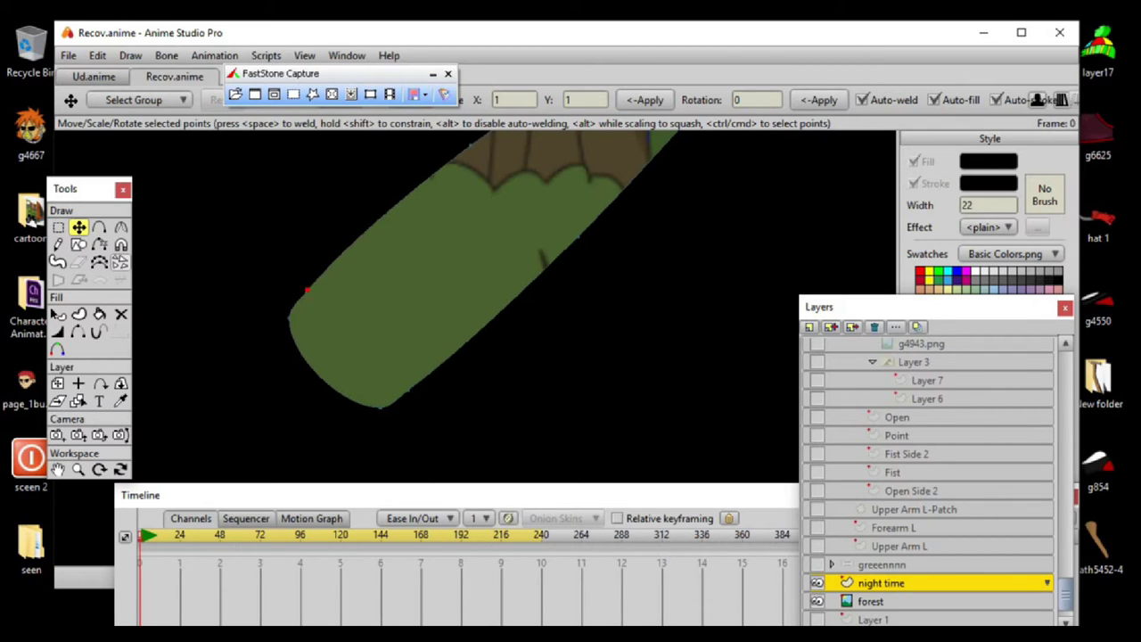
scroll(475, 338, down, 6)
scroll(475, 339, up, 4)
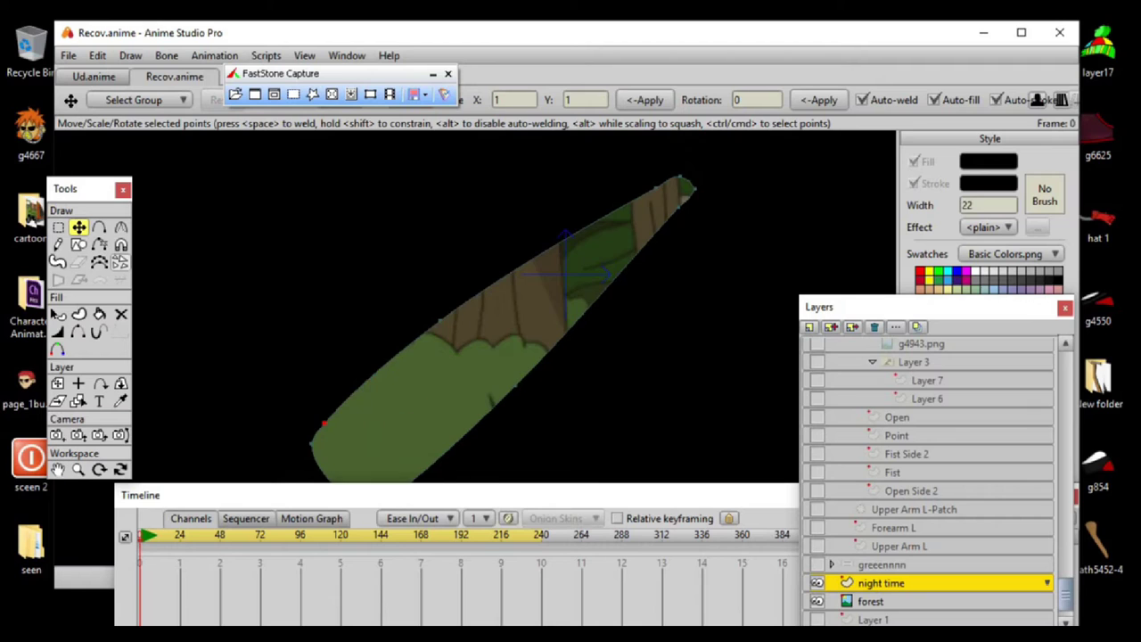
Adjust the points midway along the beam's upper and lower edges to straighten its sides.
drag(439, 321, 444, 332)
drag(515, 385, 415, 442)
scroll(506, 384, down, 4)
scroll(455, 421, up, 7)
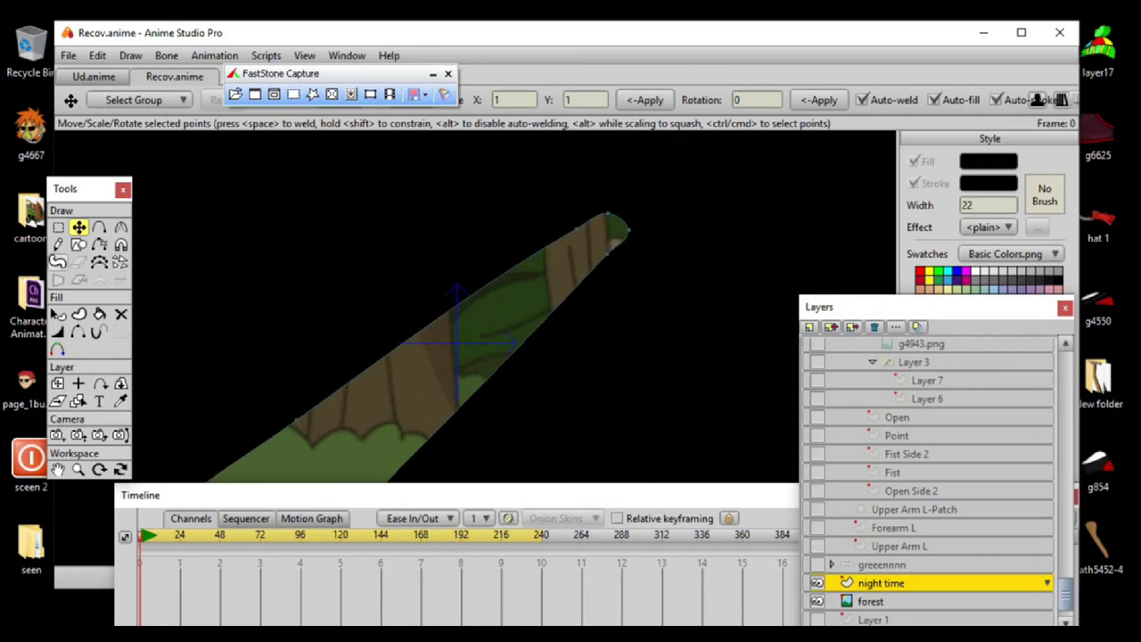
Set the night time layer's origin at the beam's narrow tip, at X about 0.277.
key(0)
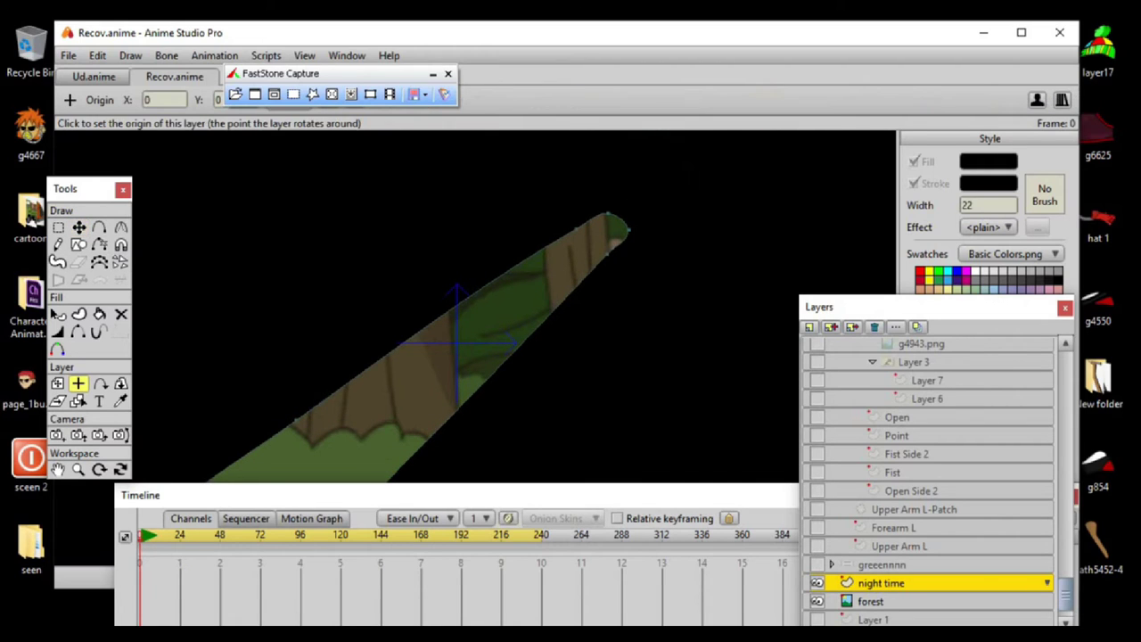
click(622, 223)
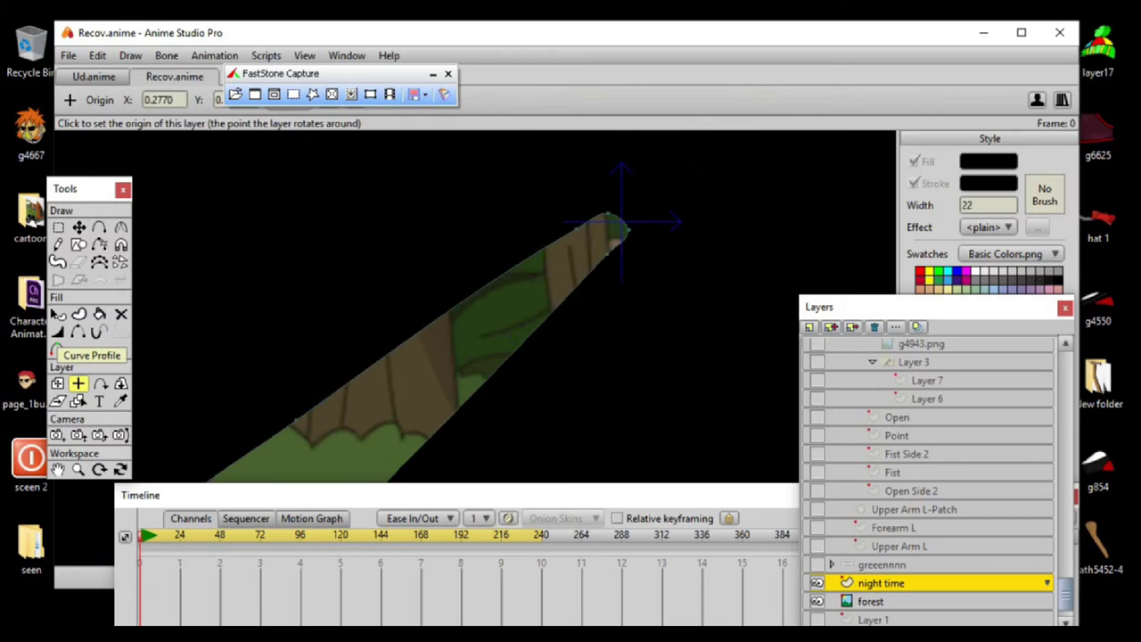
drag(621, 223, 652, 194)
scroll(669, 214, up, 3)
scroll(669, 214, down, 8)
scroll(652, 194, up, 3)
scroll(651, 195, down, 3)
scroll(652, 195, up, 3)
scroll(651, 194, down, 3)
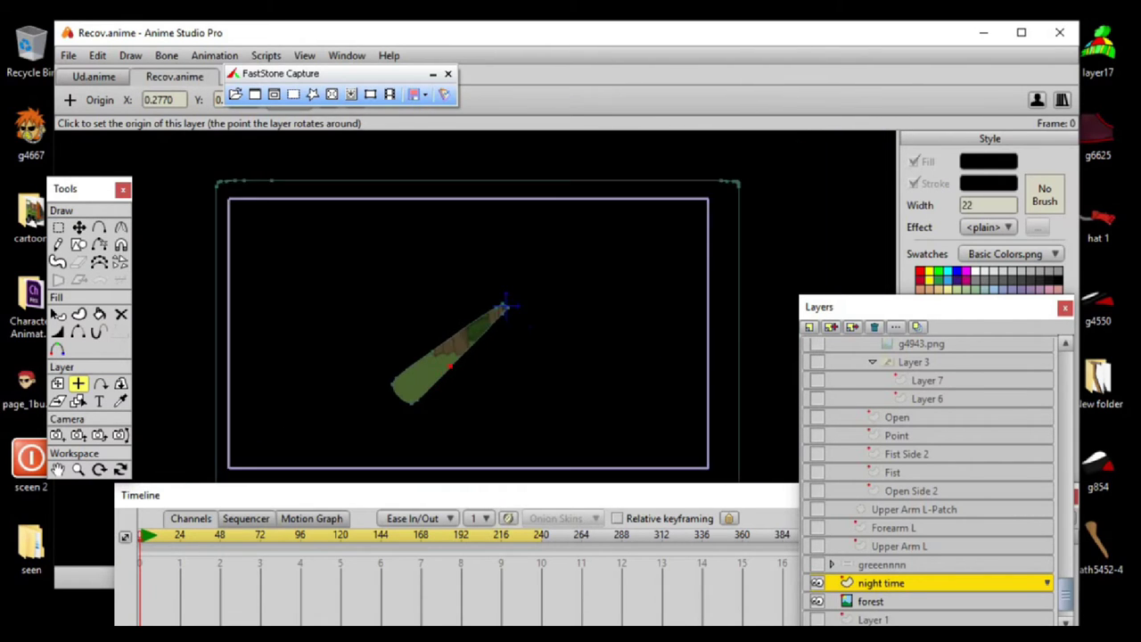
Rotate the whole night time layer slightly around the beam's tip, to an angle of about -0.38.
click(78, 228)
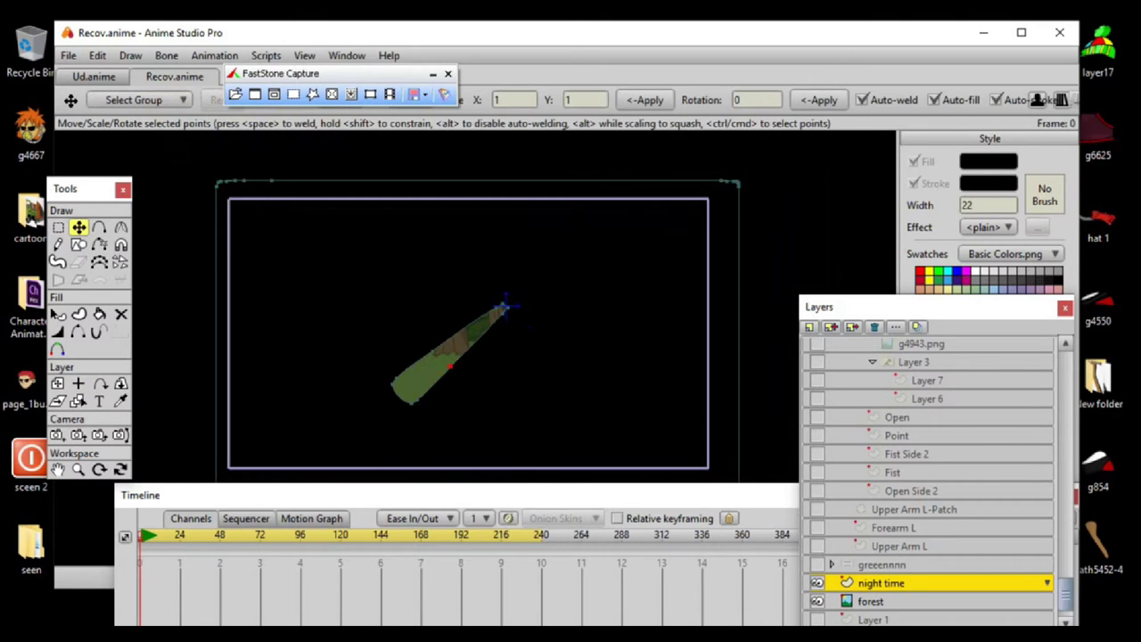
click(58, 384)
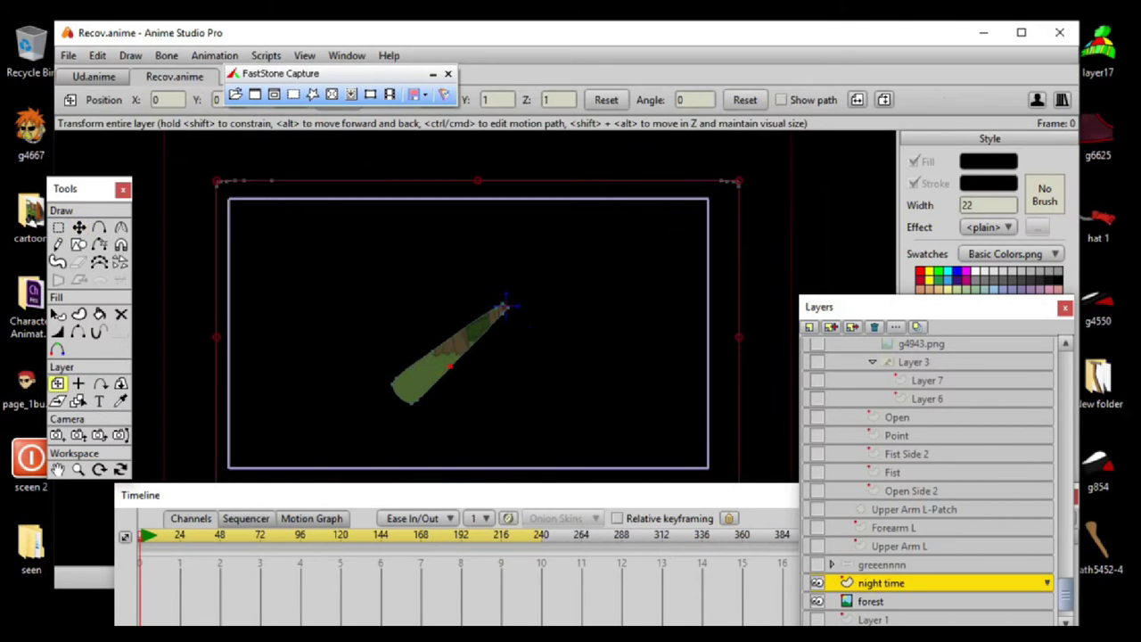
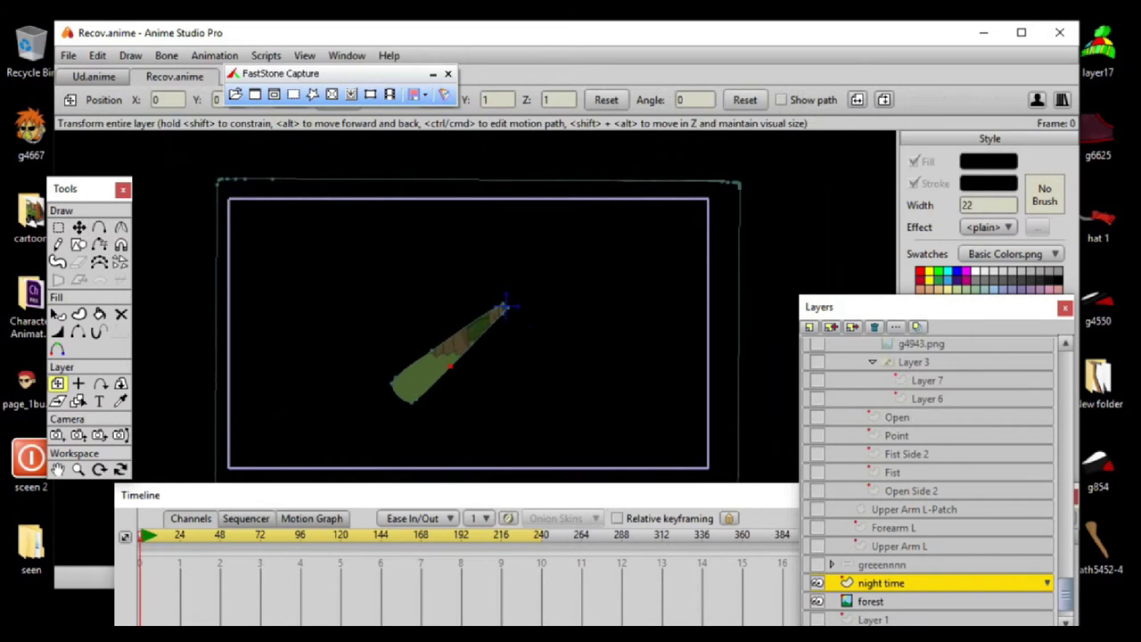
scroll(476, 344, down, 2)
drag(477, 345, 491, 275)
scroll(492, 276, up, 3)
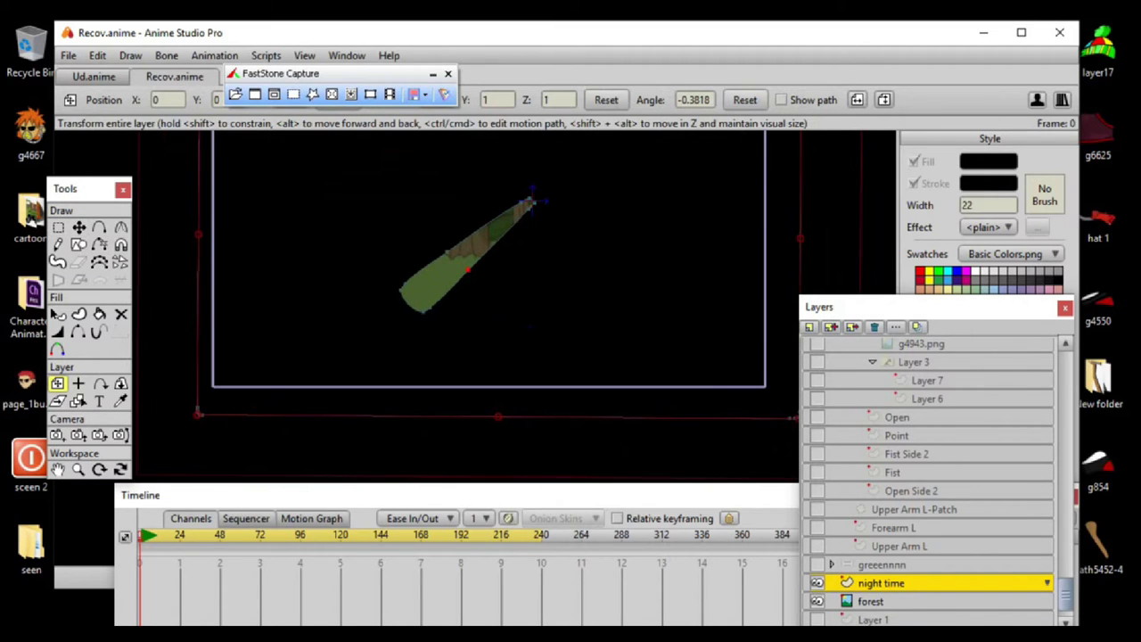
Select the lower-left corner points of the black night time shape and move them well outside the frame.
drag(532, 326, 614, 261)
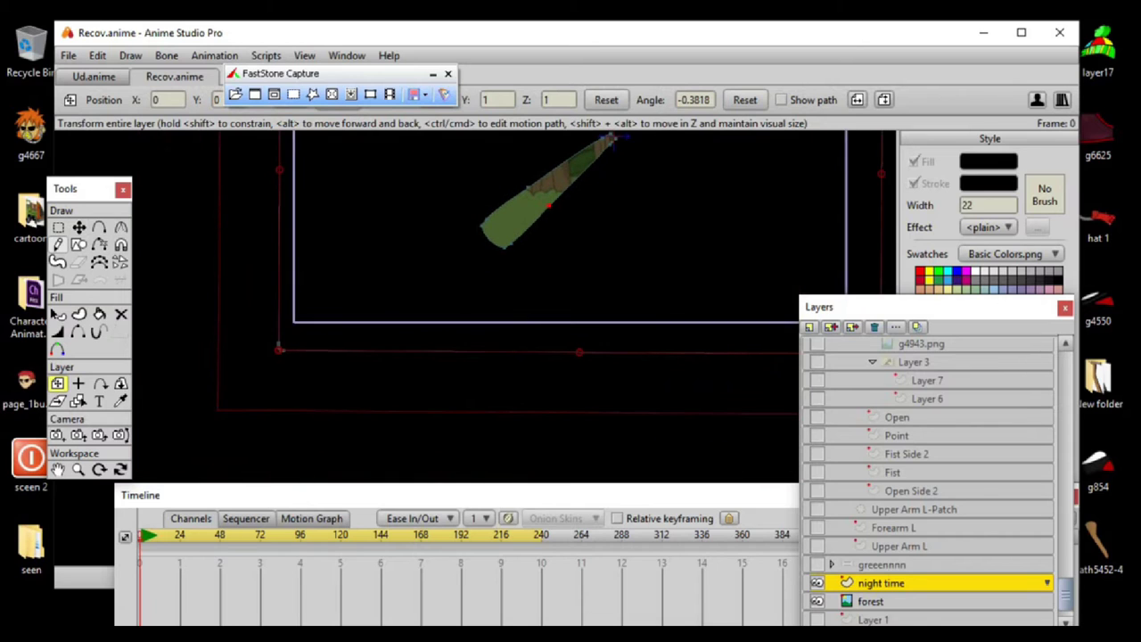
key(g)
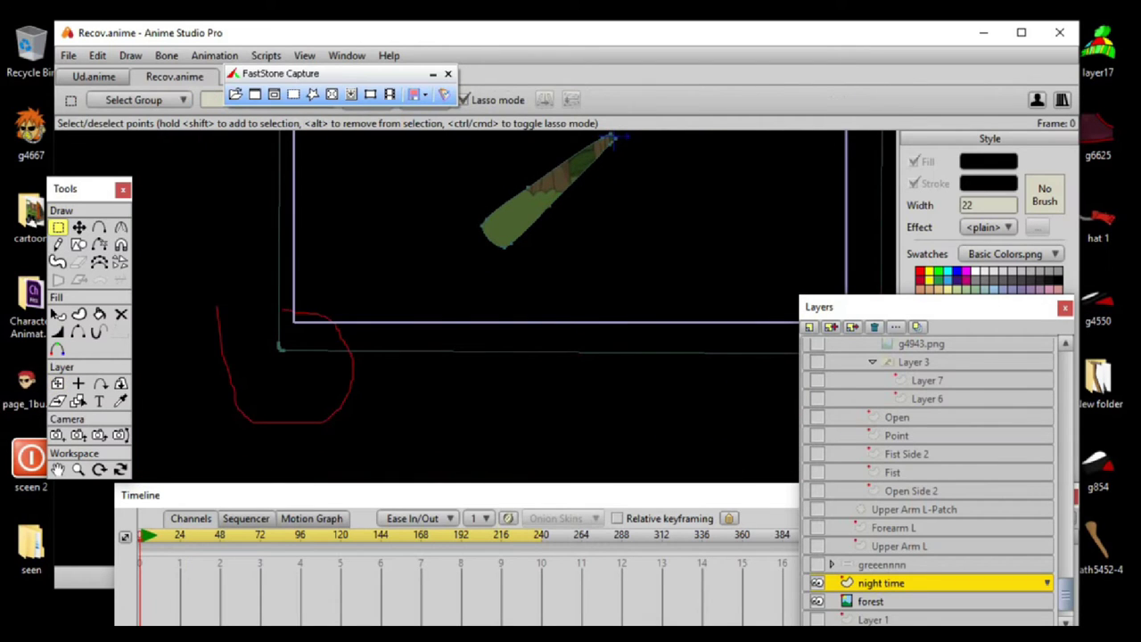
drag(218, 307, 202, 370)
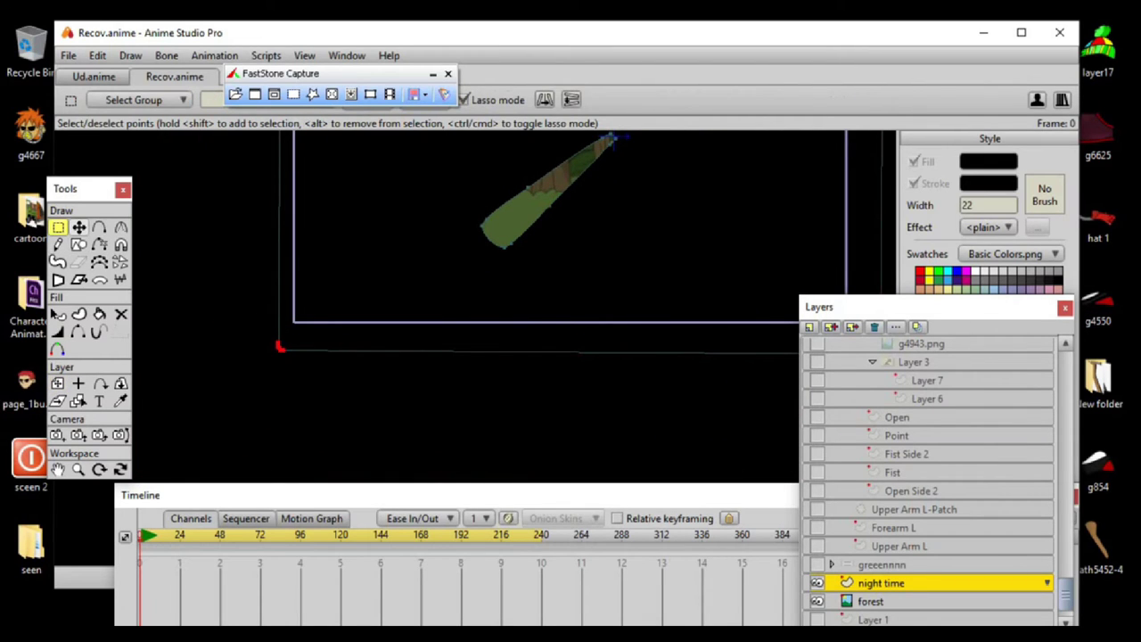
key(t)
drag(279, 347, 141, 472)
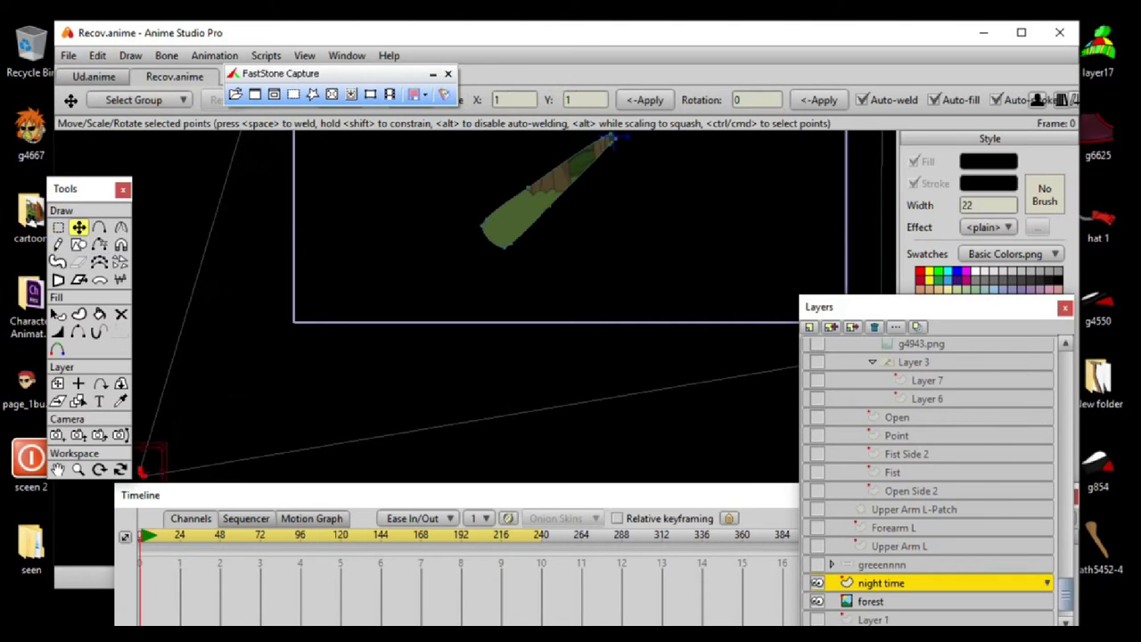
Move the night time shape's lower-right corner points outward, diagonally away from the frame.
scroll(426, 302, down, 8)
scroll(608, 274, up, 3)
scroll(470, 320, up, 2)
mouse_move(535, 267)
mouse_down()
mouse_move(470, 320)
mouse_move(551, 268)
mouse_up()
scroll(476, 303, down, 5)
scroll(476, 303, up, 4)
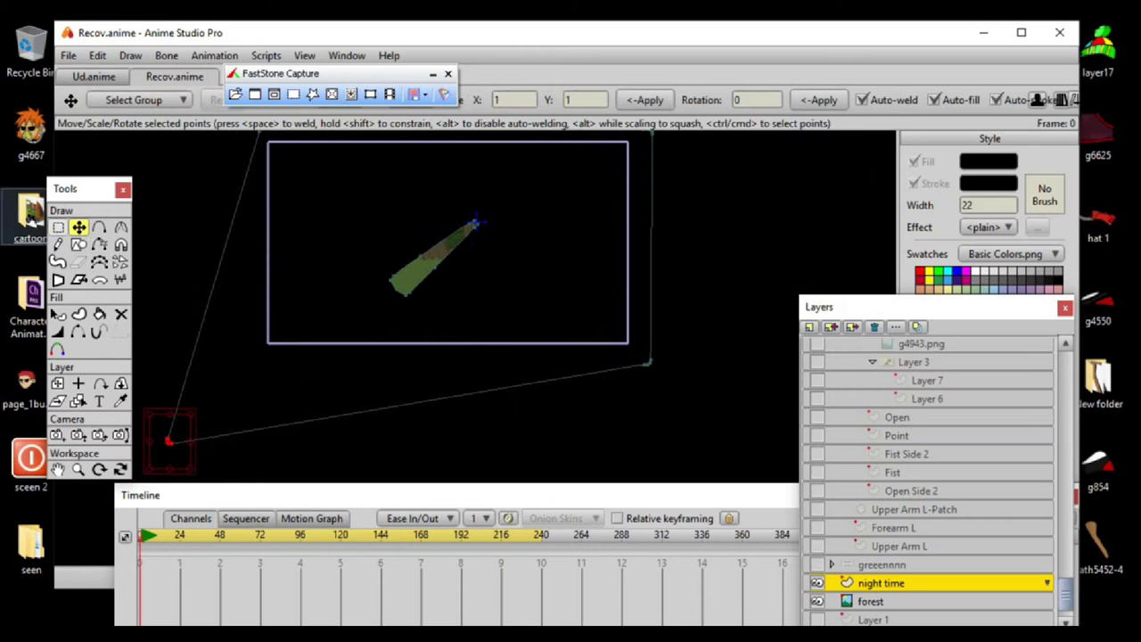
click(58, 228)
drag(609, 329, 614, 399)
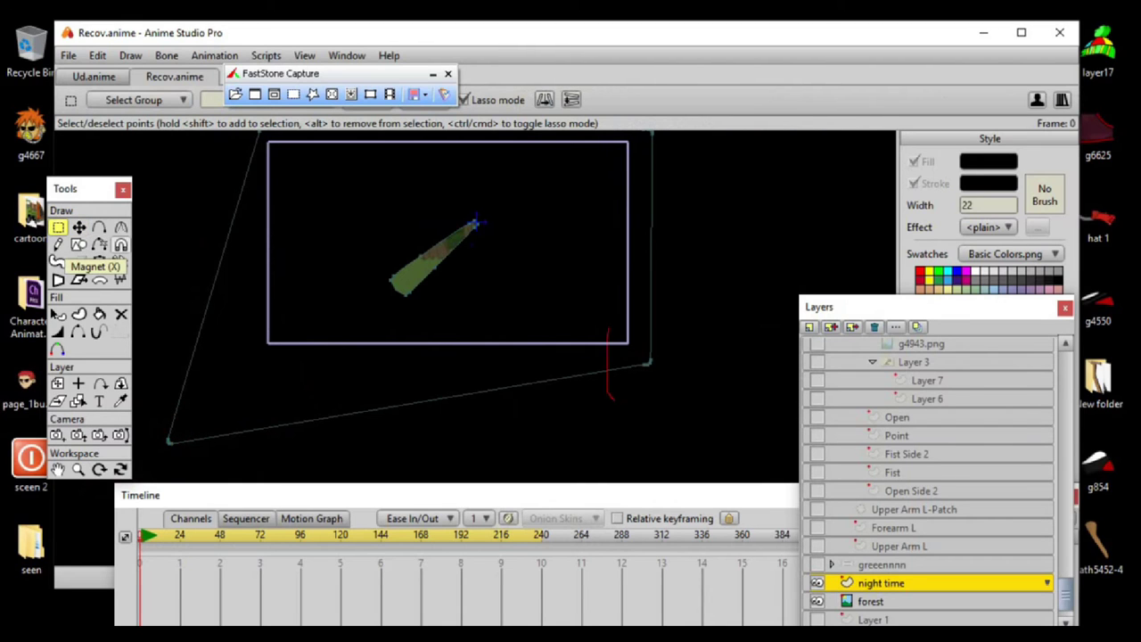
drag(608, 339, 608, 333)
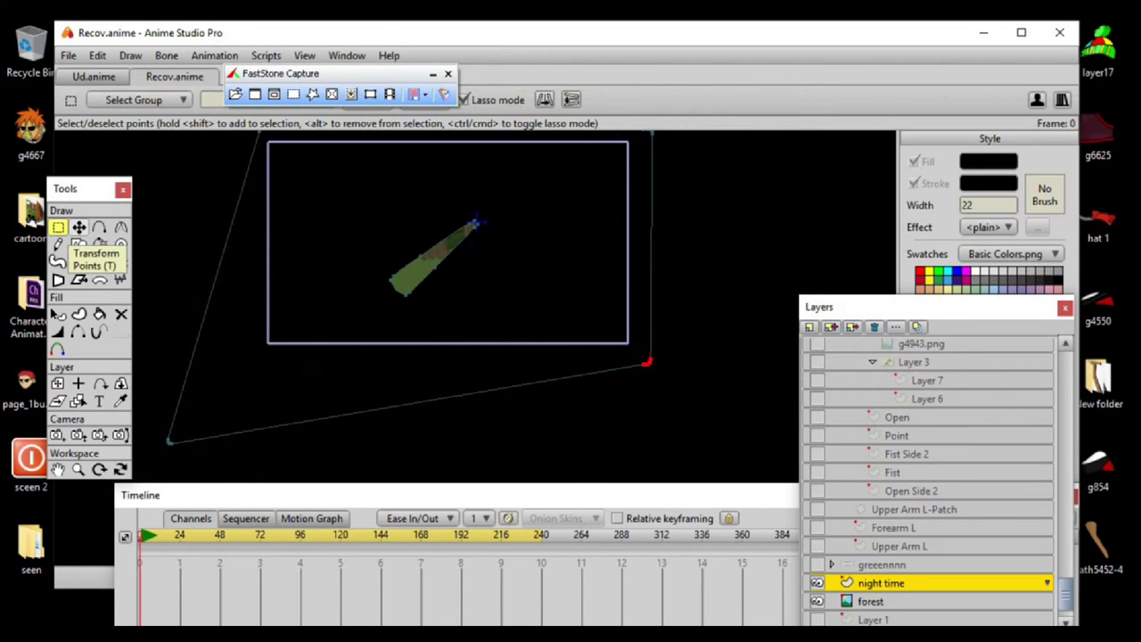
click(79, 227)
drag(648, 362, 839, 471)
Move the night time shape's upper-left corner points, including the small cluster beside them, up and away from the frame.
drag(624, 294, 642, 384)
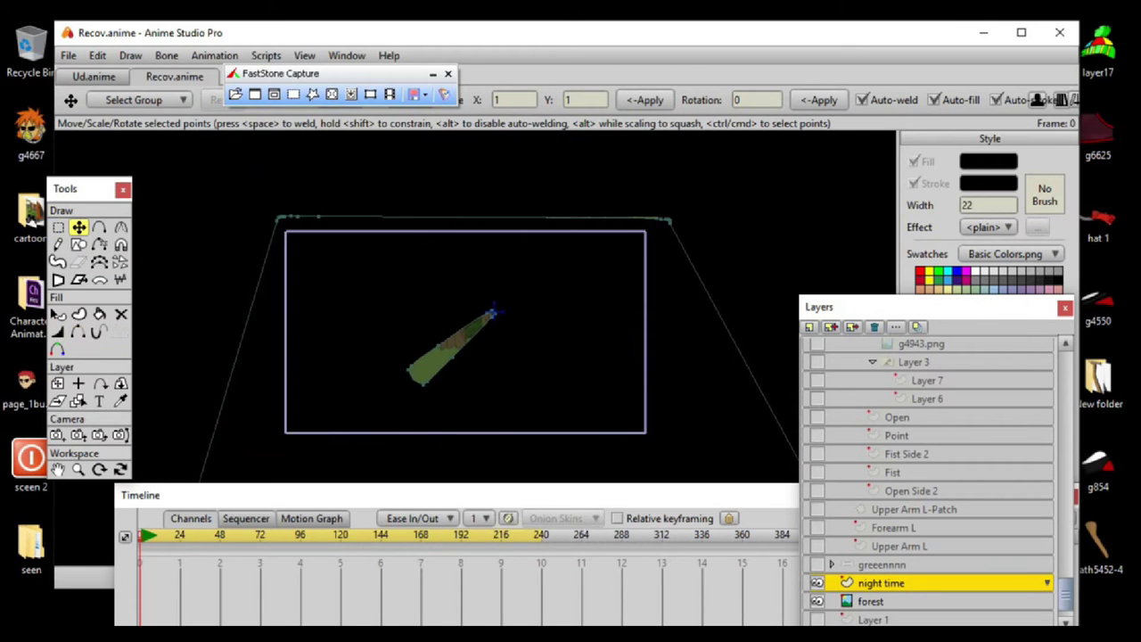
key(g)
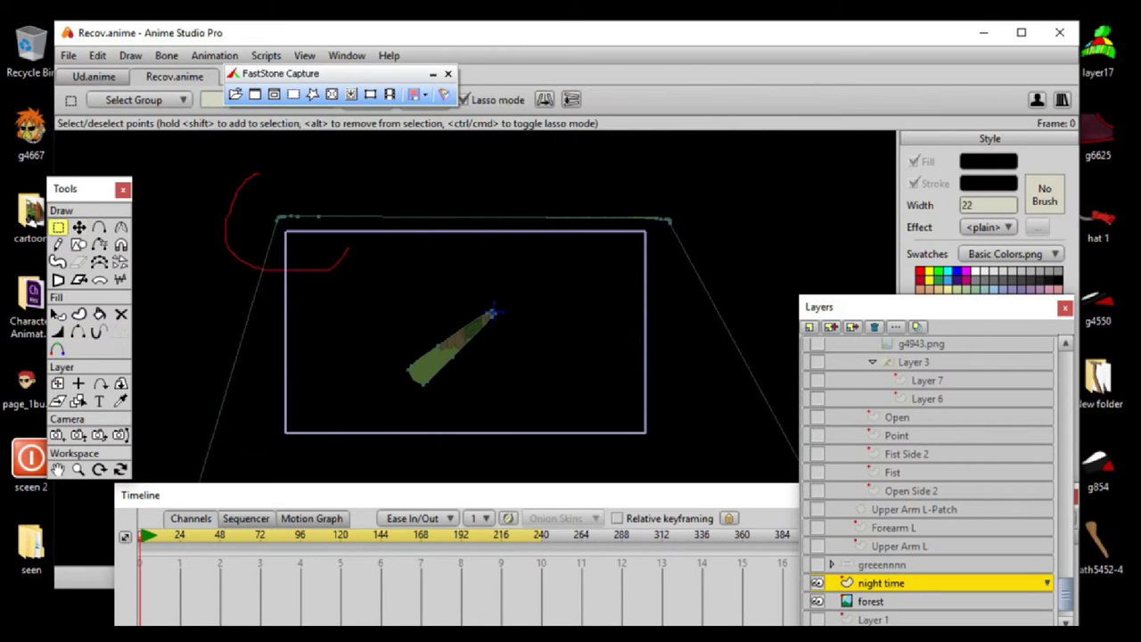
drag(257, 198, 226, 175)
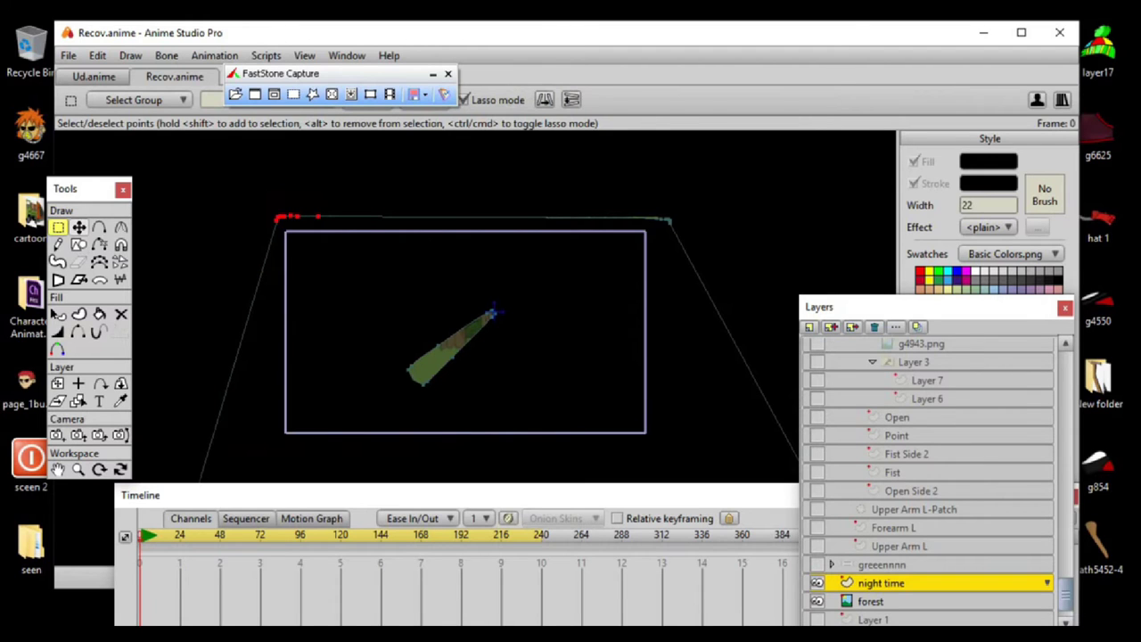
click(79, 228)
drag(282, 217, 145, 132)
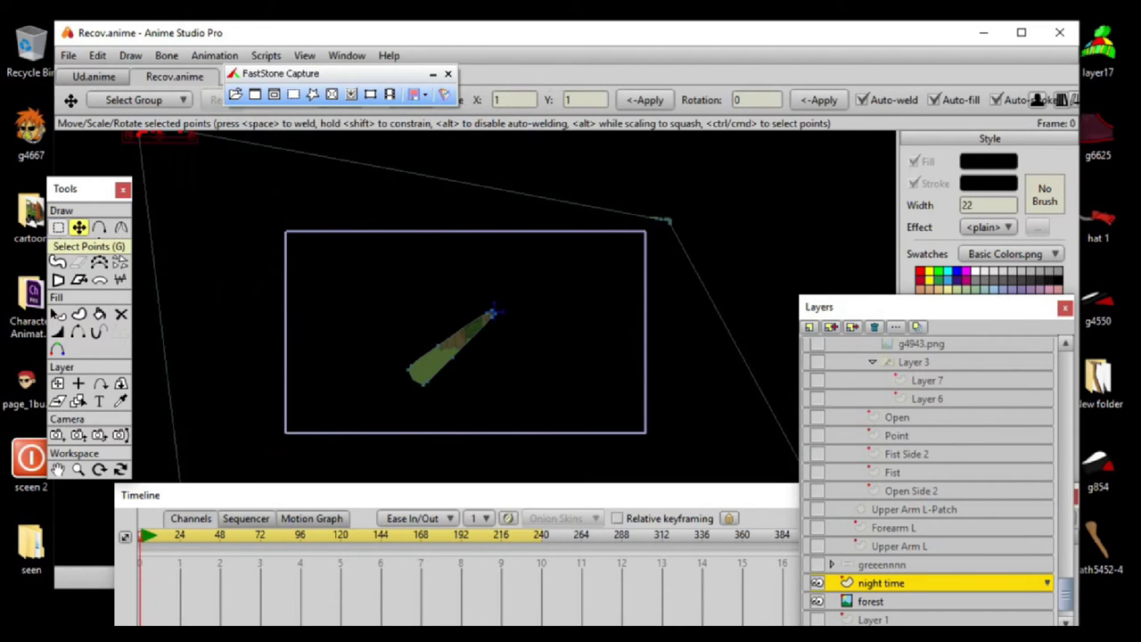
Reopen the Ud project from the desktop and move the night time shape's upper-right corner points out to about X 2.83, Y 2.04.
click(58, 229)
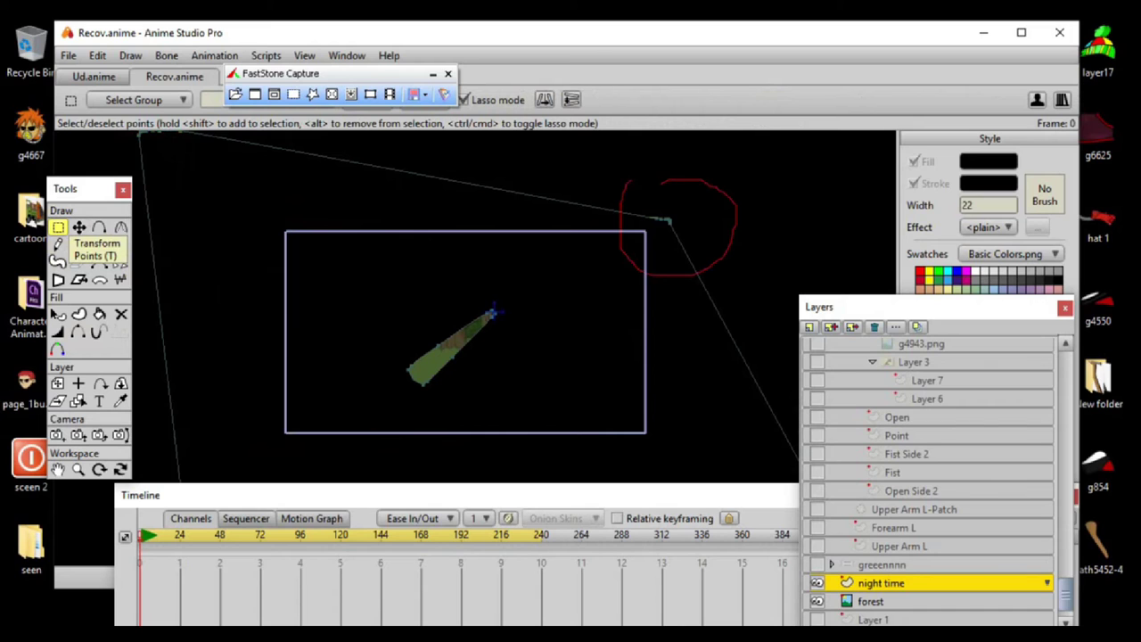
click(79, 228)
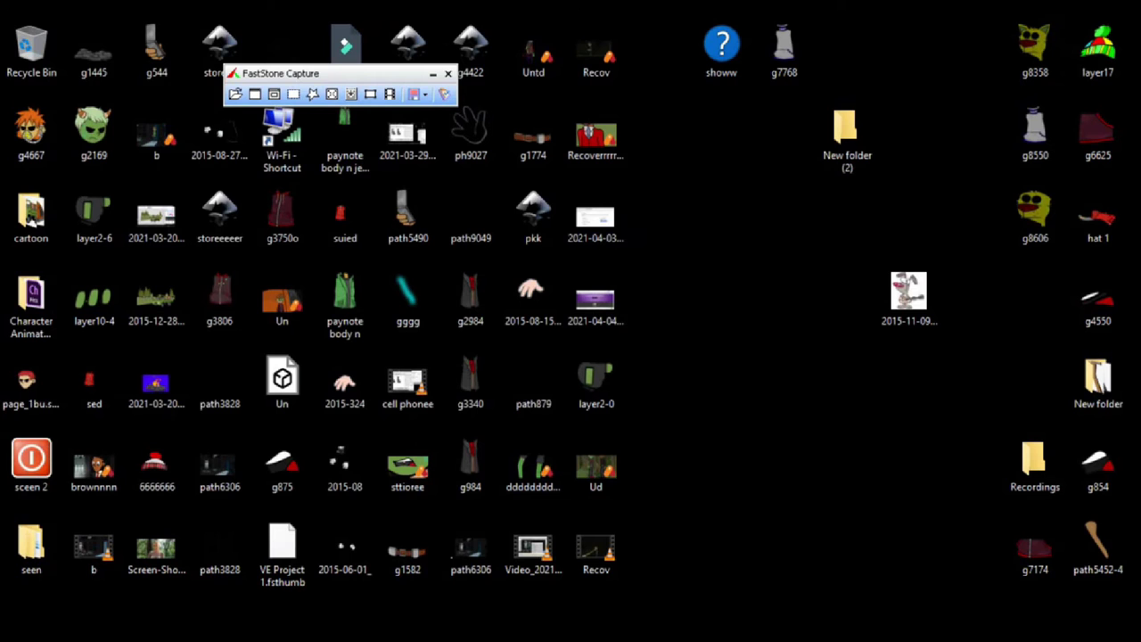
double_click(595, 465)
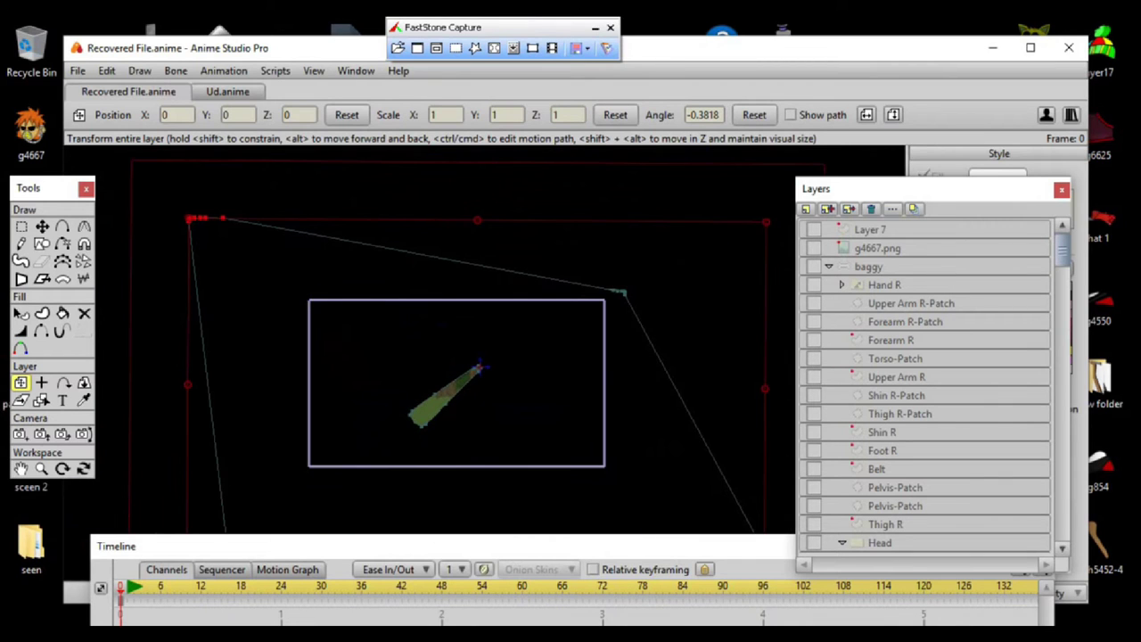
key(g)
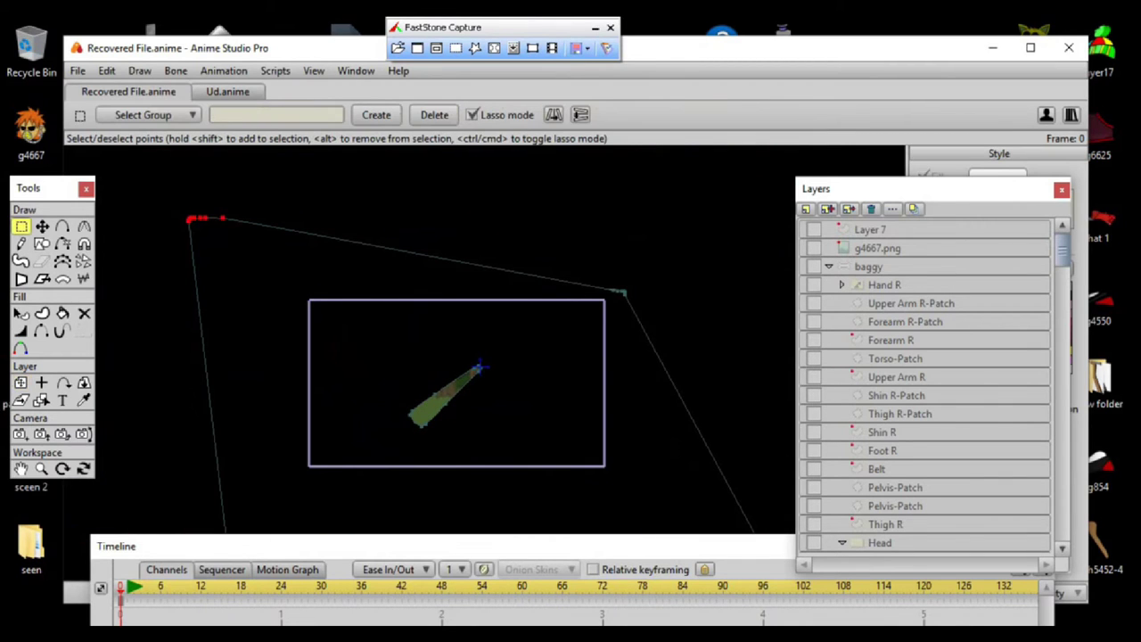
drag(564, 397, 564, 397)
key(t)
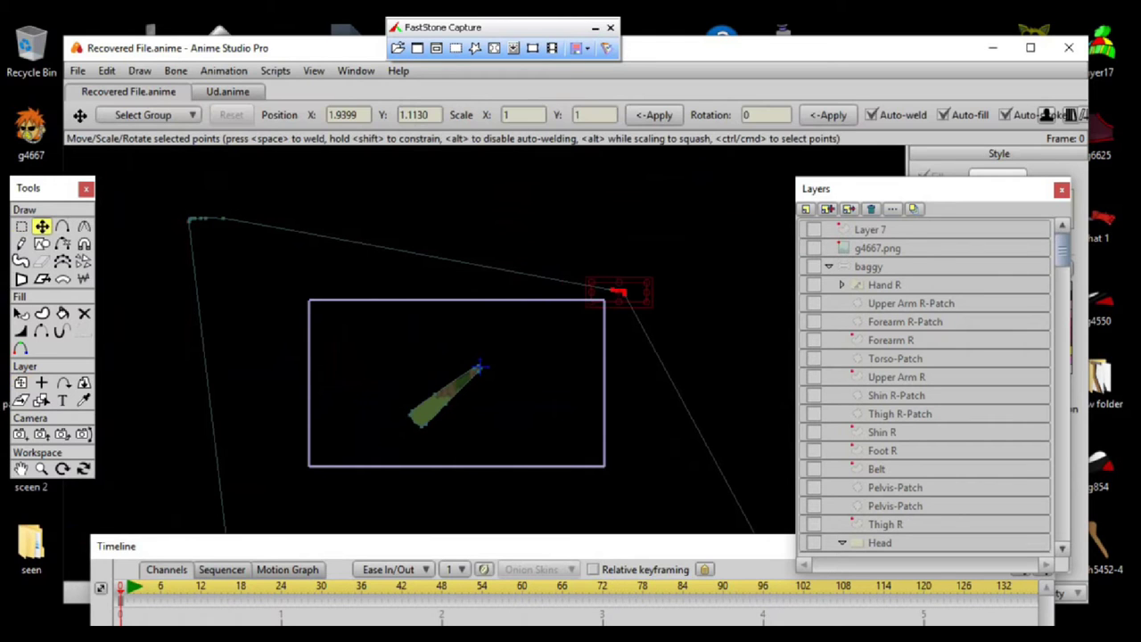
drag(620, 292, 774, 190)
scroll(774, 190, down, 1)
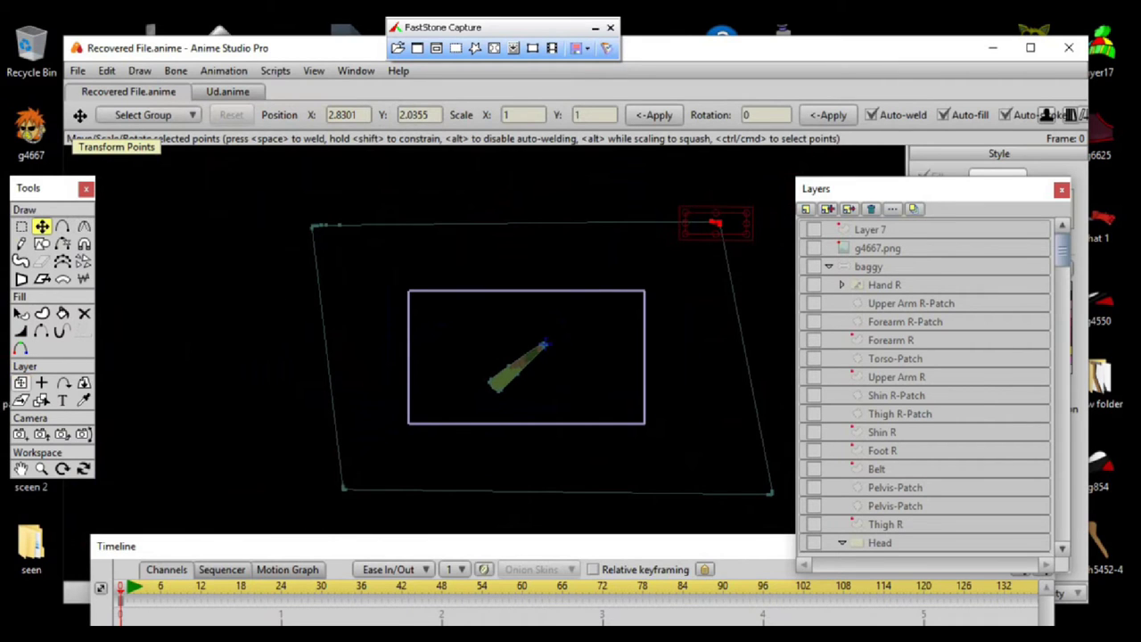
Rotate the whole night time layer around the beam's tip, ending at an angle of about 0.02.
click(20, 383)
drag(494, 389, 483, 356)
scroll(483, 356, down, 2)
scroll(483, 357, up, 3)
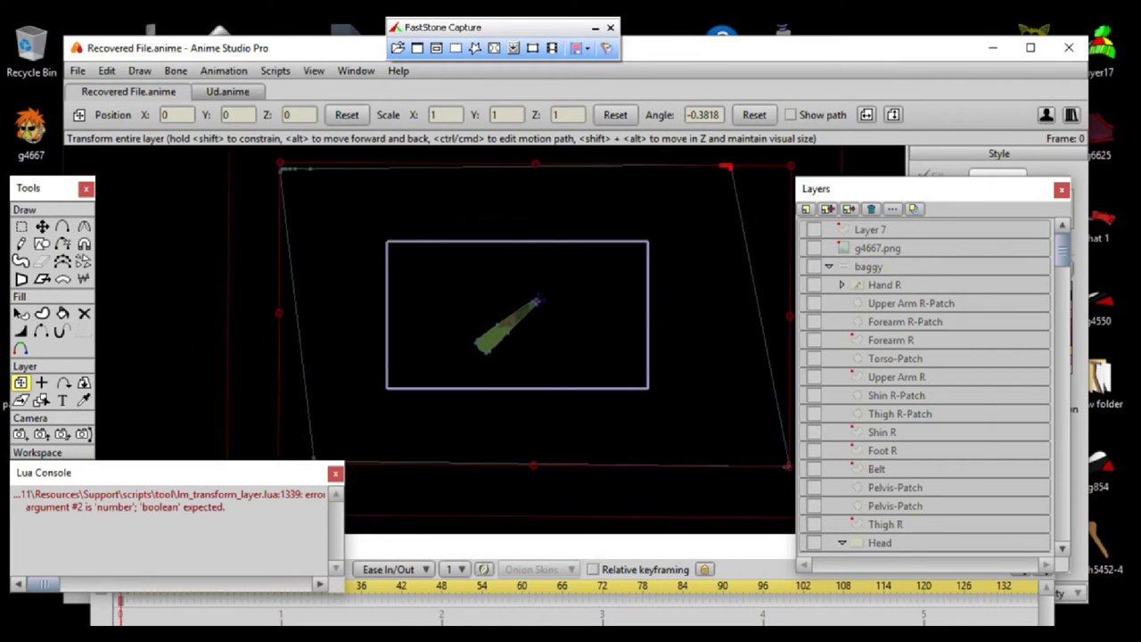
drag(726, 167, 735, 223)
scroll(526, 357, up, 5)
drag(526, 357, 541, 387)
scroll(542, 387, down, 4)
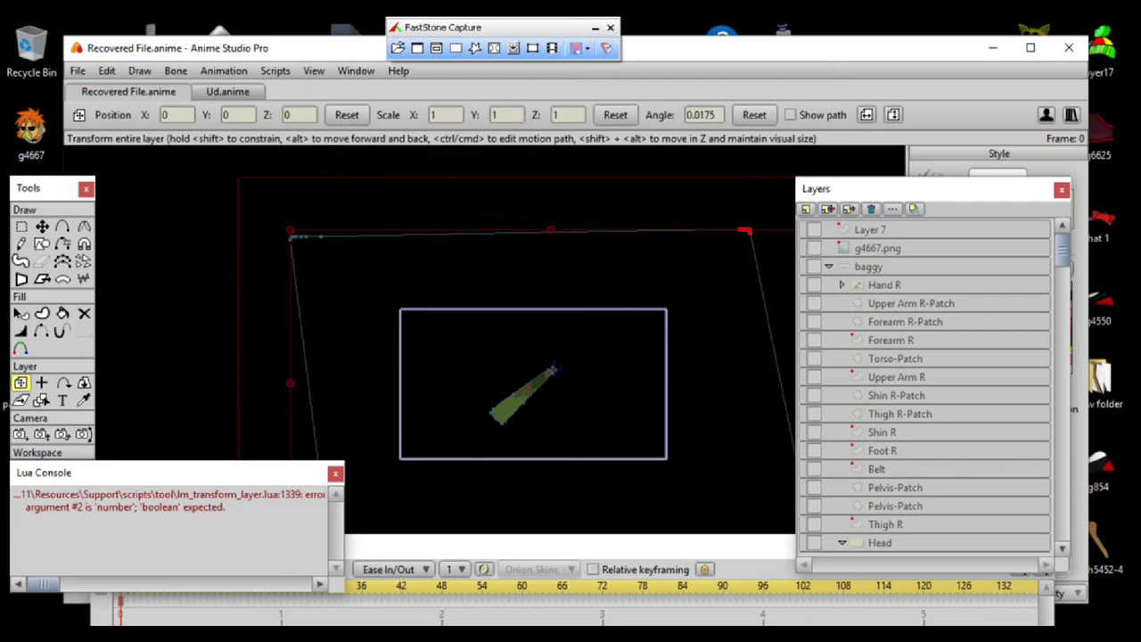
Add a point midway along the night time shape's upper edge and raise it to about X -0.48, Y 2.42.
key(t)
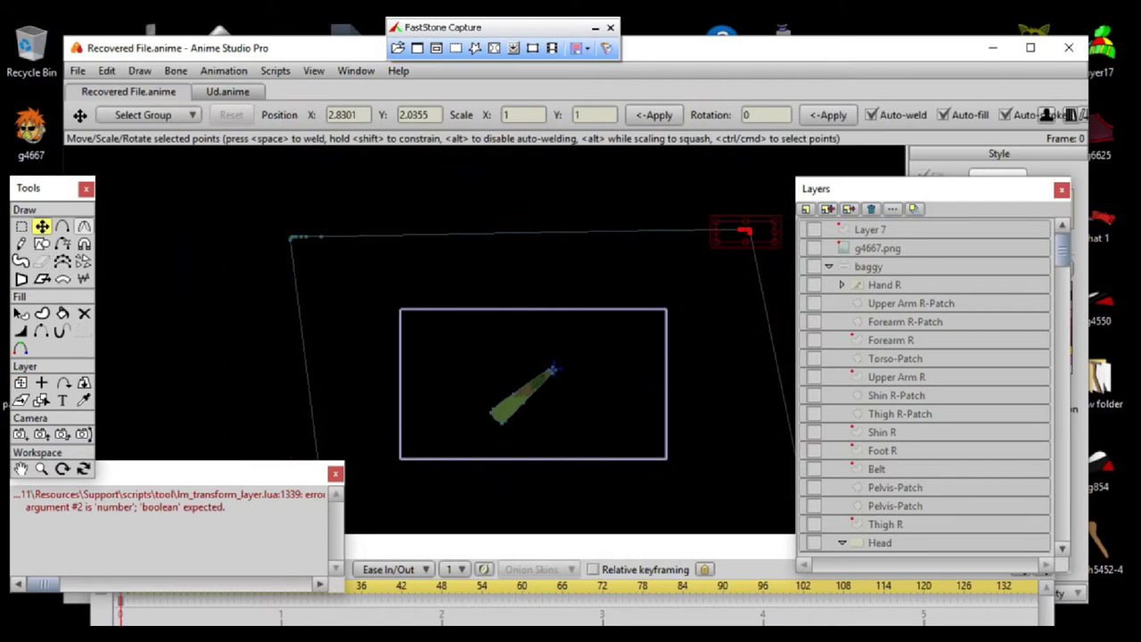
key(a)
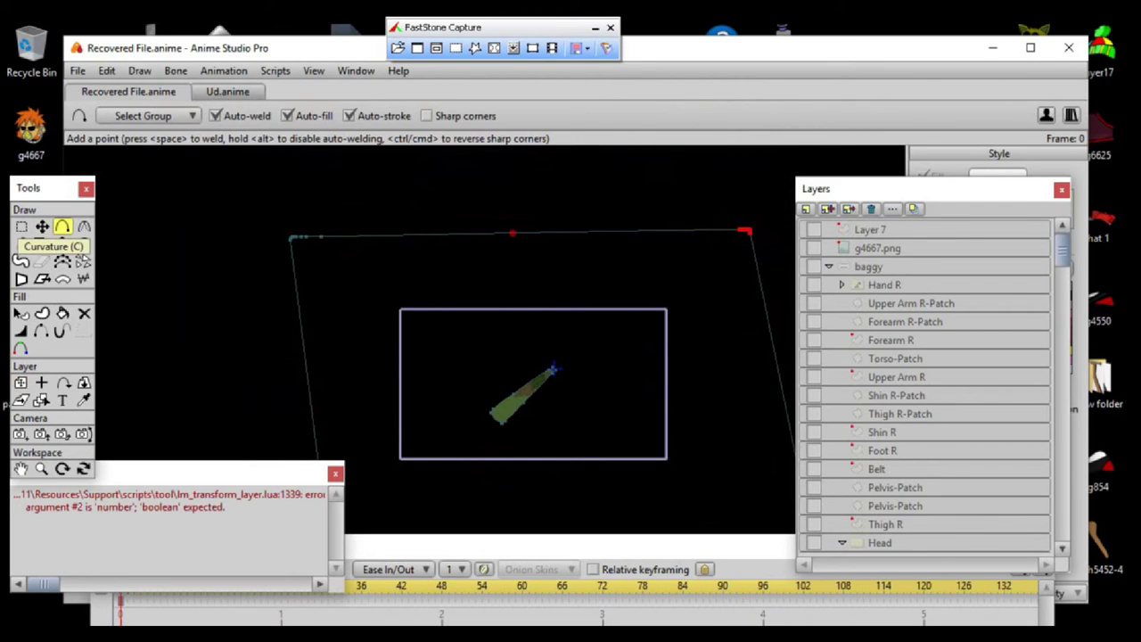
scroll(482, 362, down, 2)
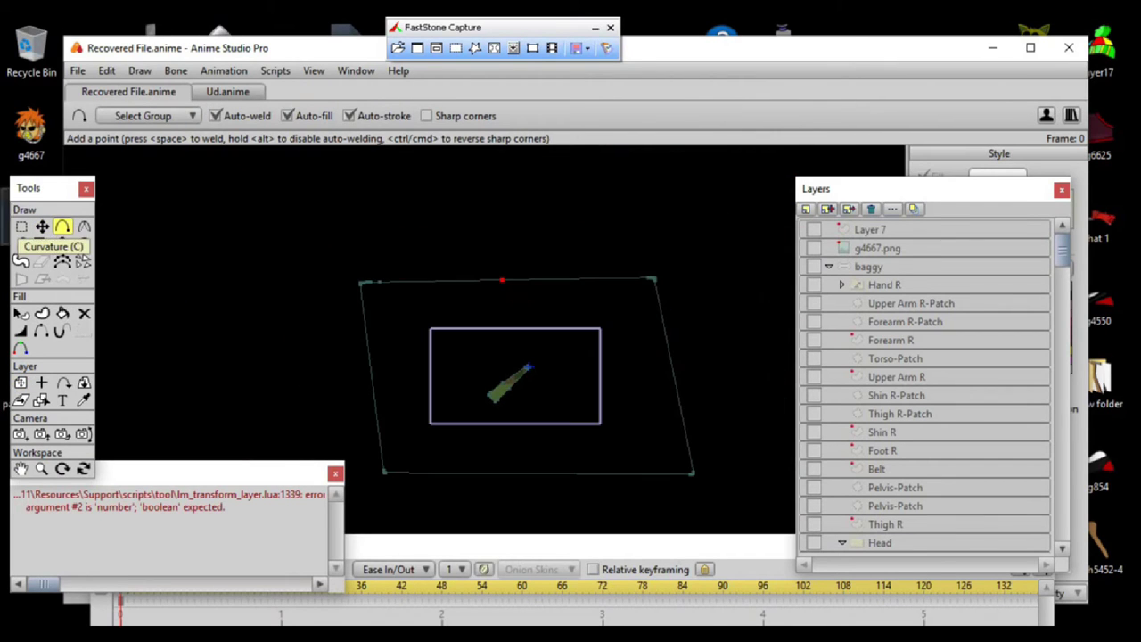
click(22, 226)
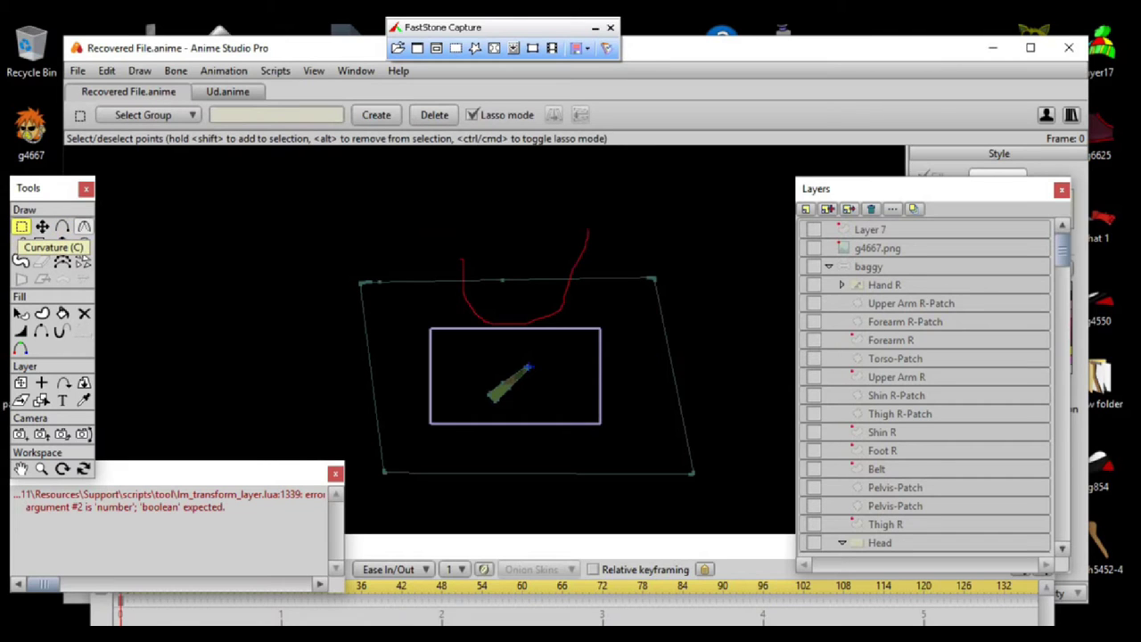
drag(435, 286, 437, 285)
click(42, 227)
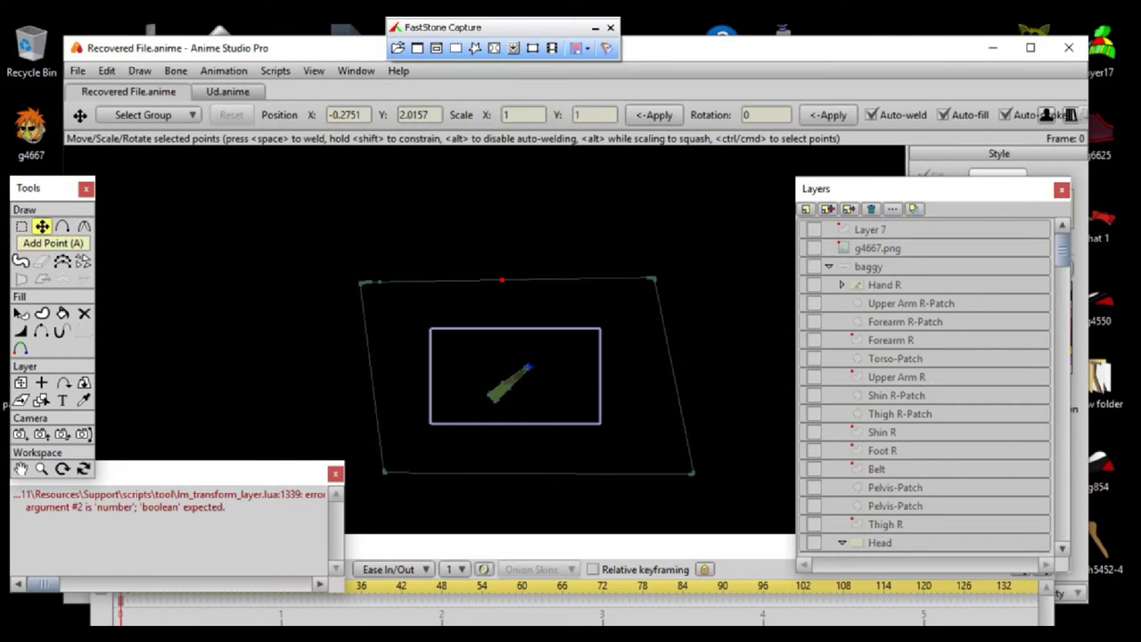
mouse_move(502, 280)
mouse_down()
mouse_move(493, 228)
mouse_move(492, 260)
mouse_up()
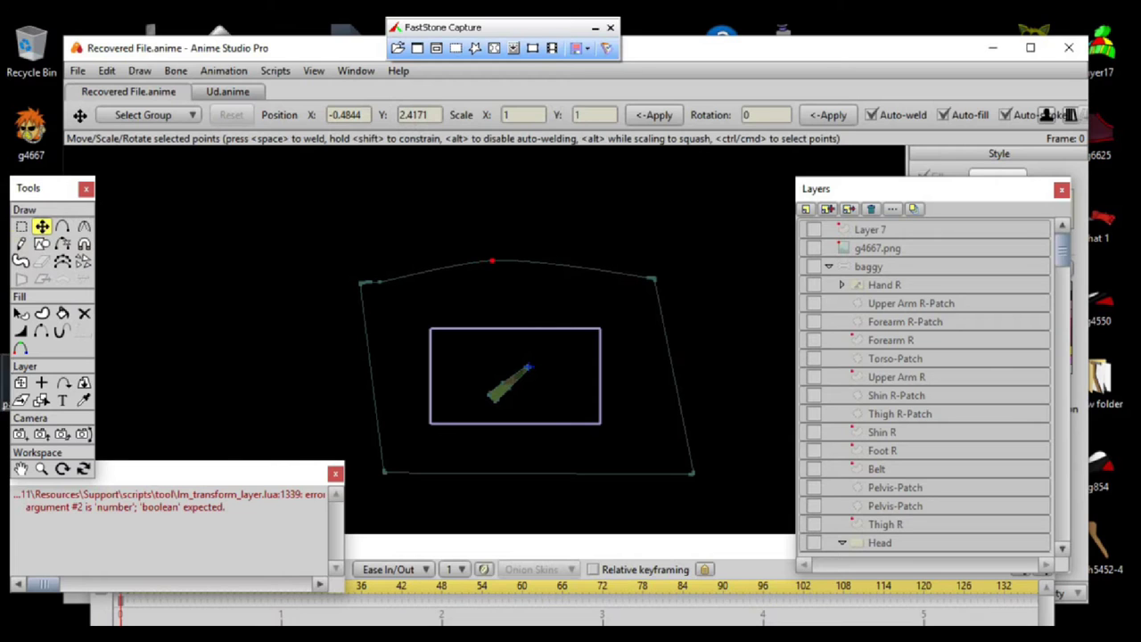
Rotate the entire night time layer about the beam's tip to an angle of about 368.5.
key(0)
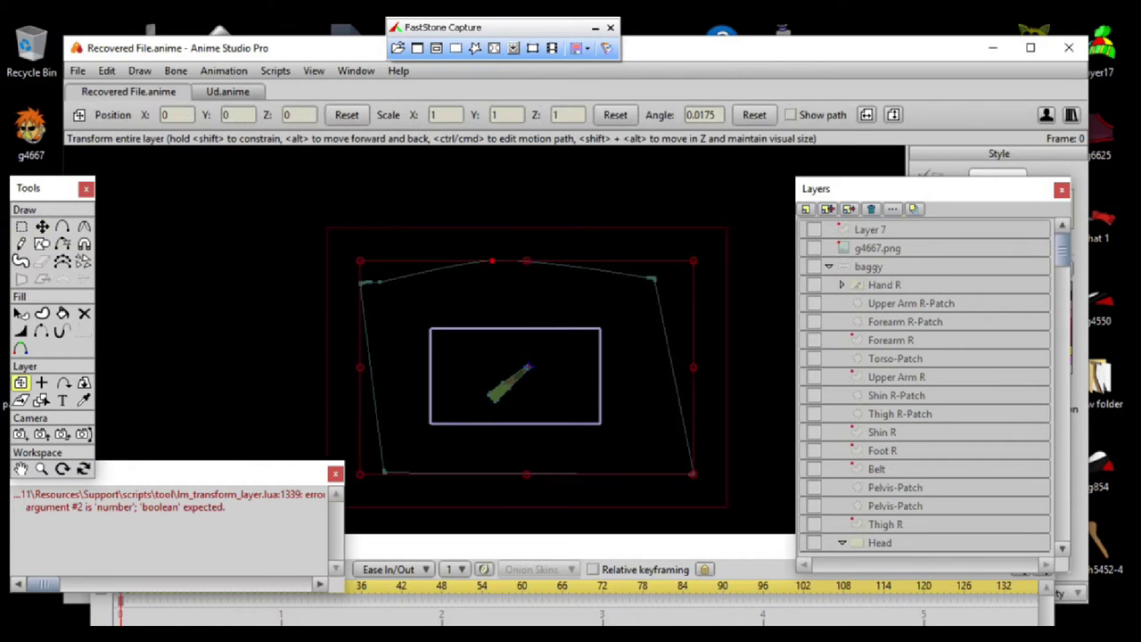
drag(711, 243, 687, 222)
scroll(394, 447, up, 4)
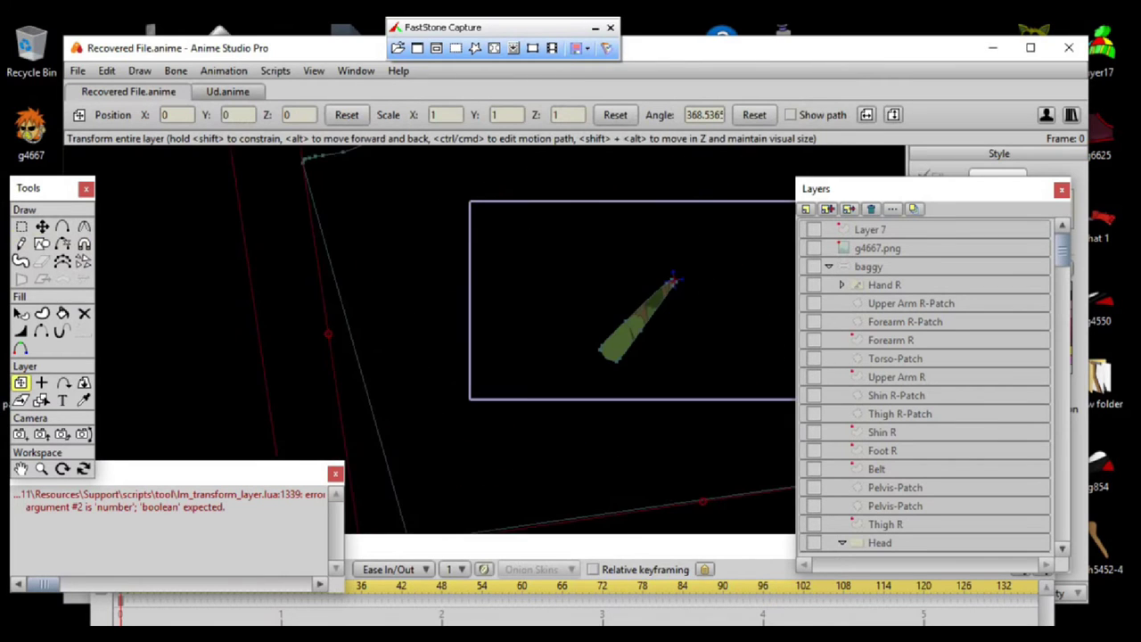
Move the night time layer to about X -0.38, Y -0.51 and rotate it to an angle of about -723.6.
drag(637, 318, 582, 355)
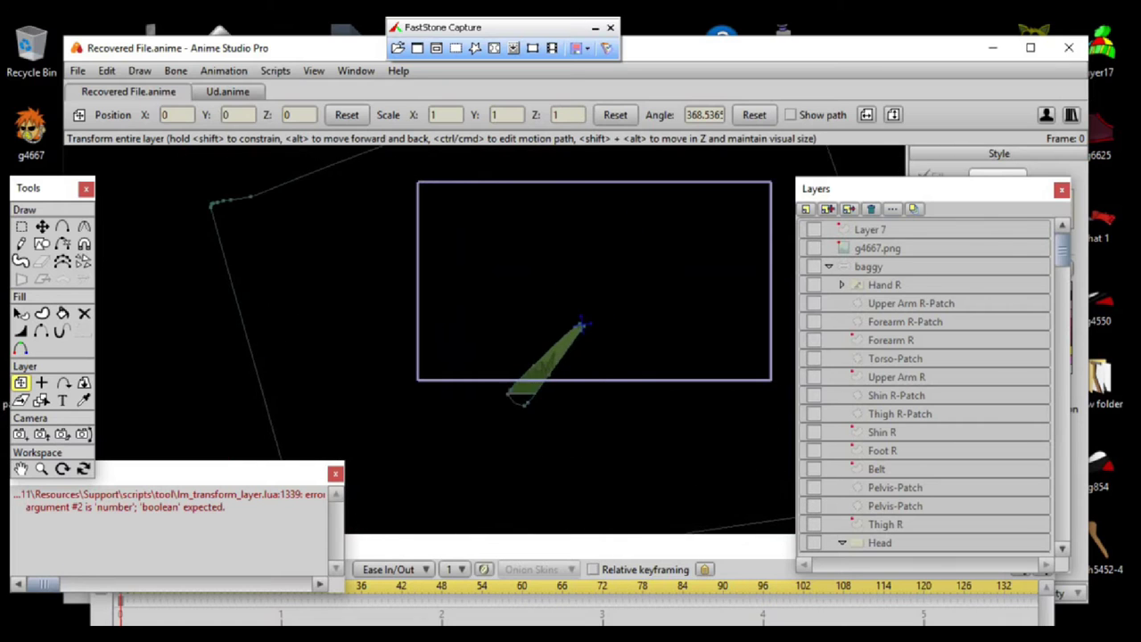
drag(425, 359, 435, 343)
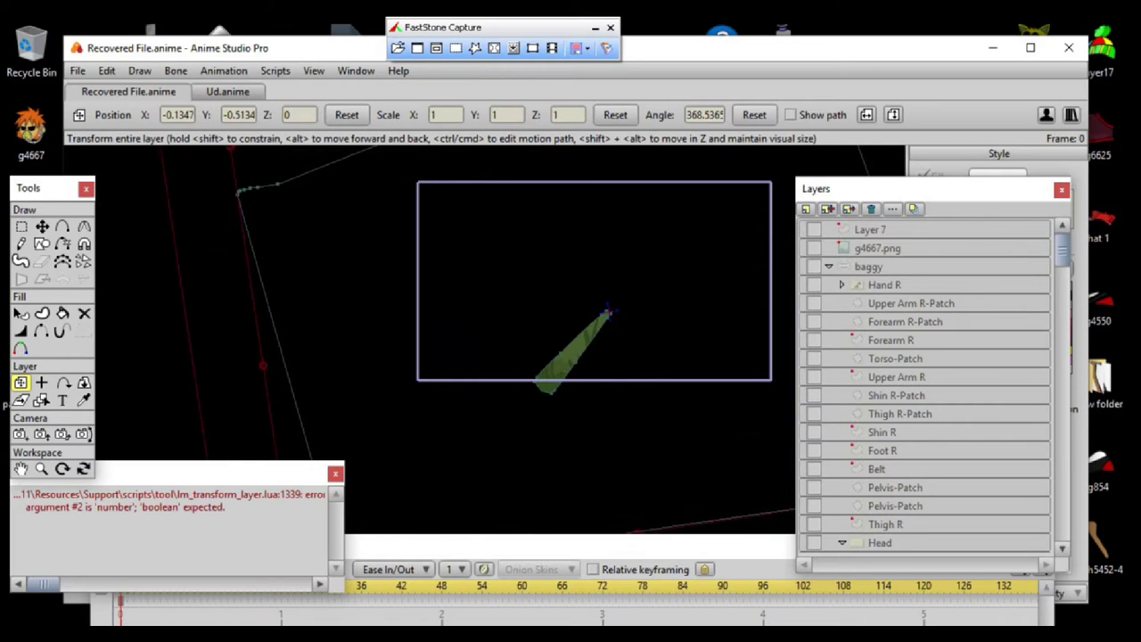
scroll(434, 343, down, 5)
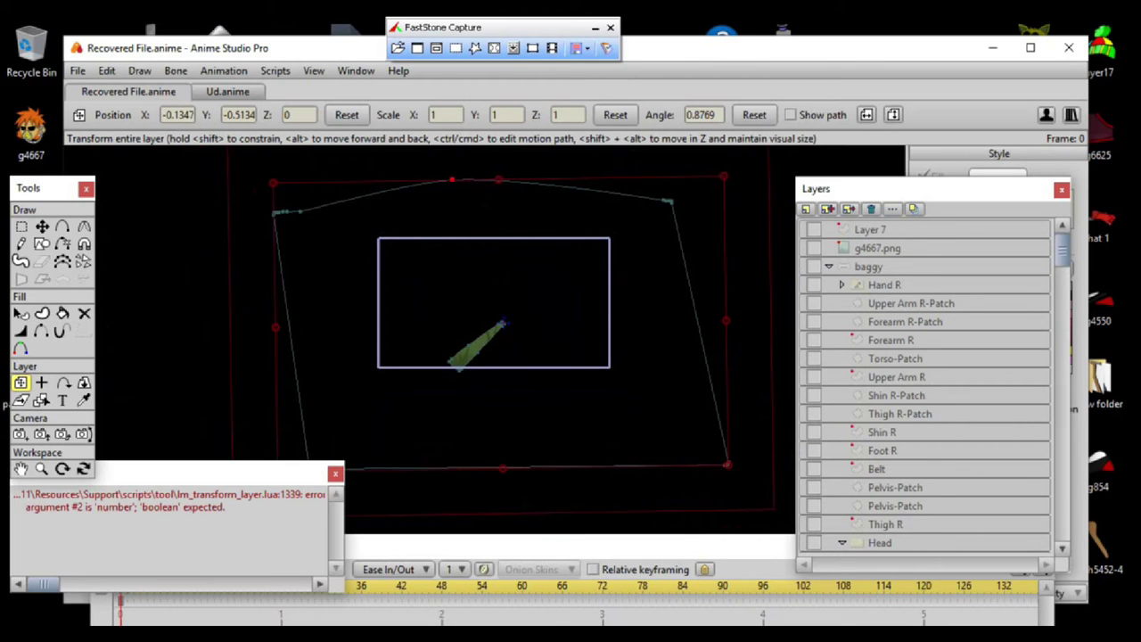
drag(487, 328, 489, 322)
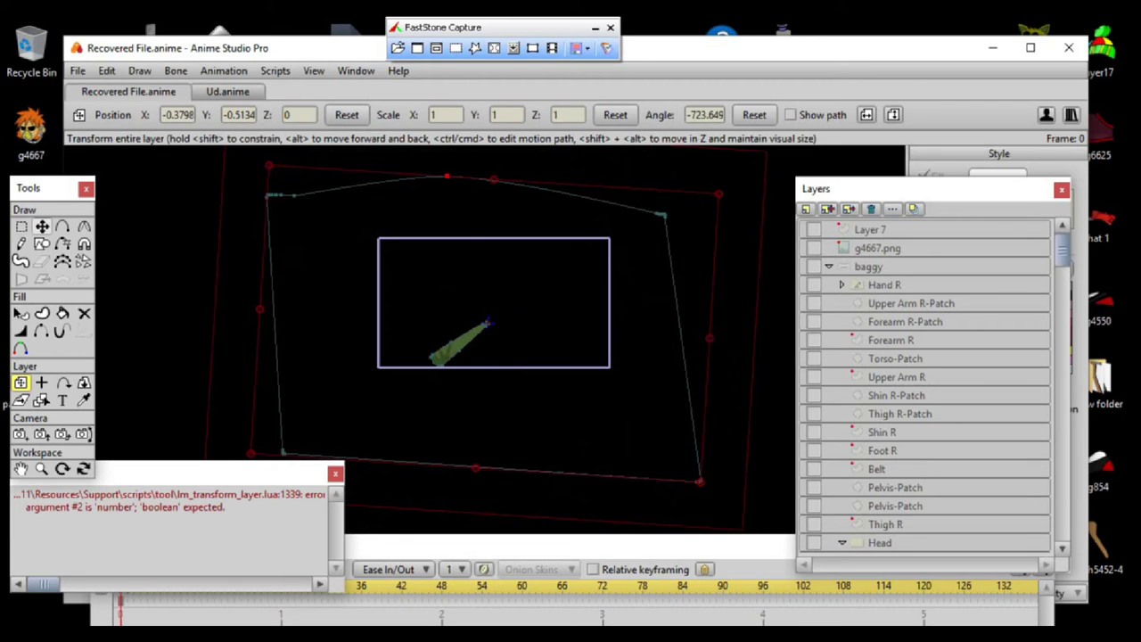
Add a point between the upper edge's middle point and upper-right corner, and raise it to about X 1.41, Y 2.83.
key(a)
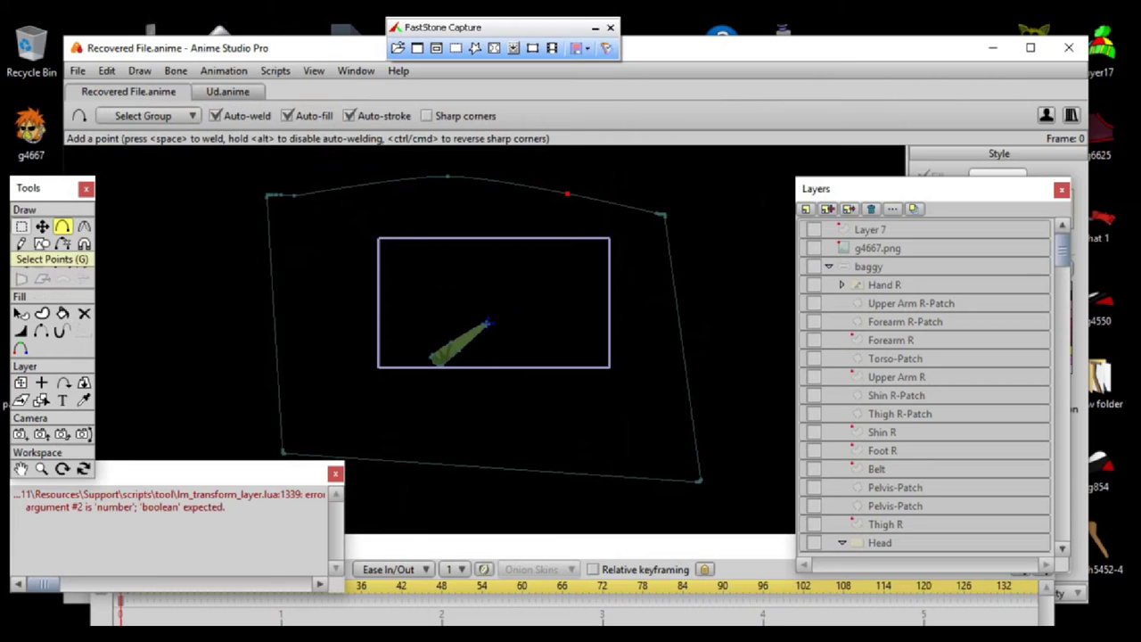
key(g)
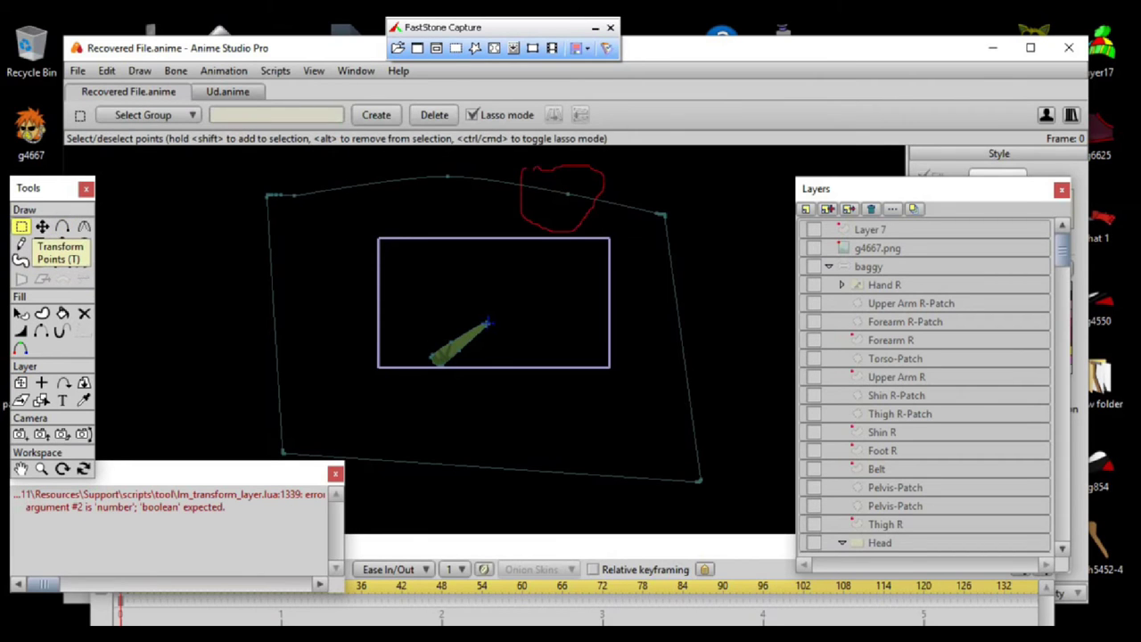
click(42, 227)
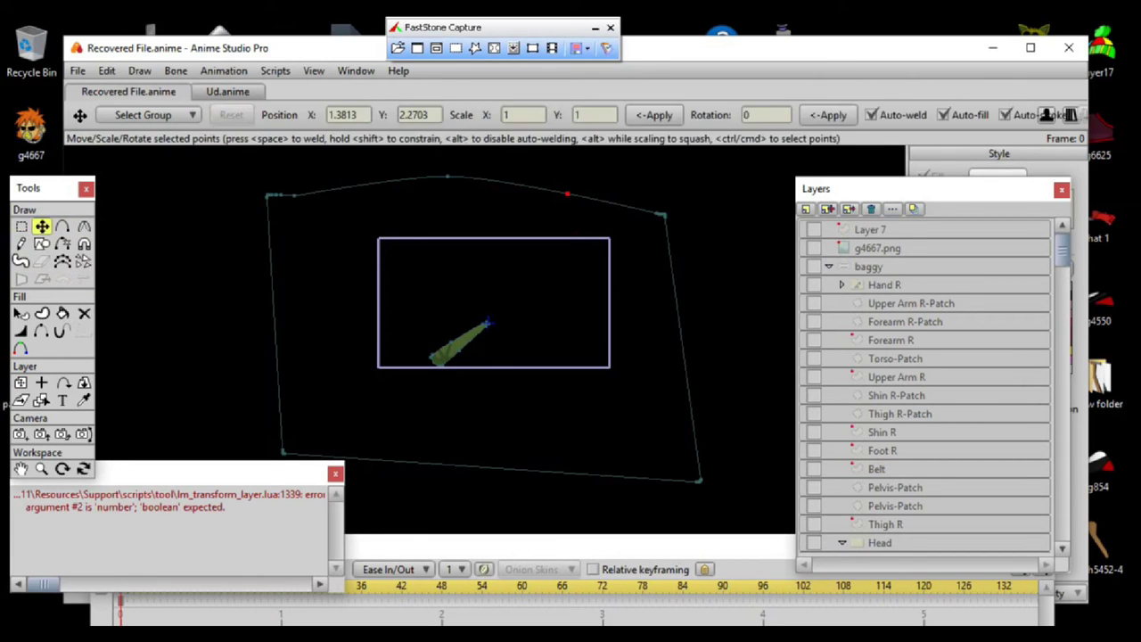
drag(567, 193, 573, 156)
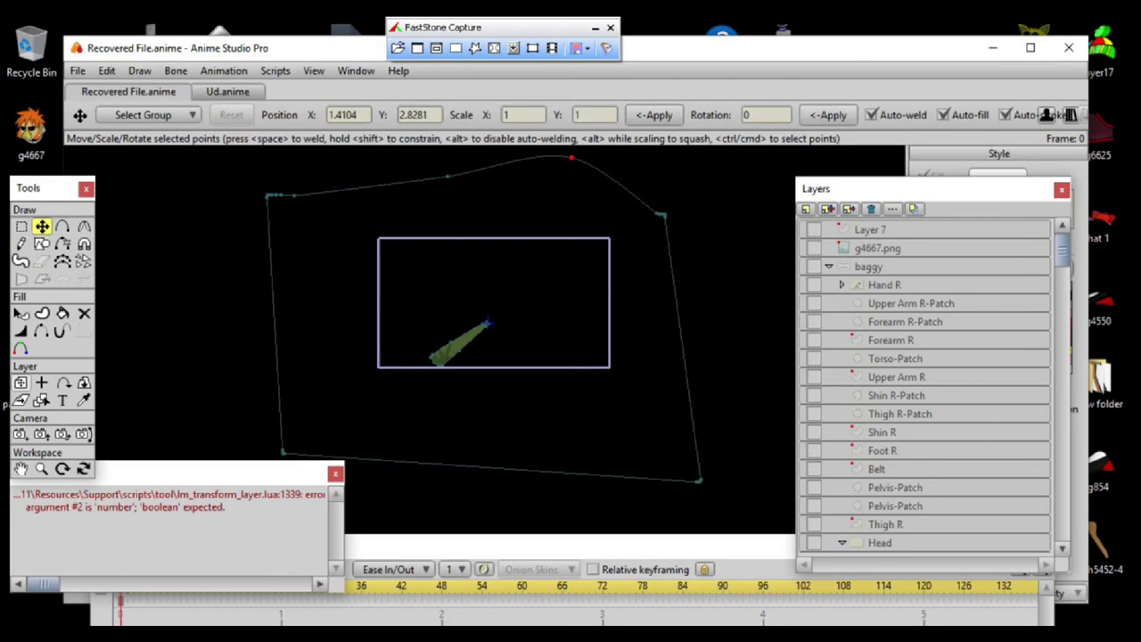
Rotate the entire night time layer to an angle of about -1439.5.
key(m)
drag(754, 267, 251, 451)
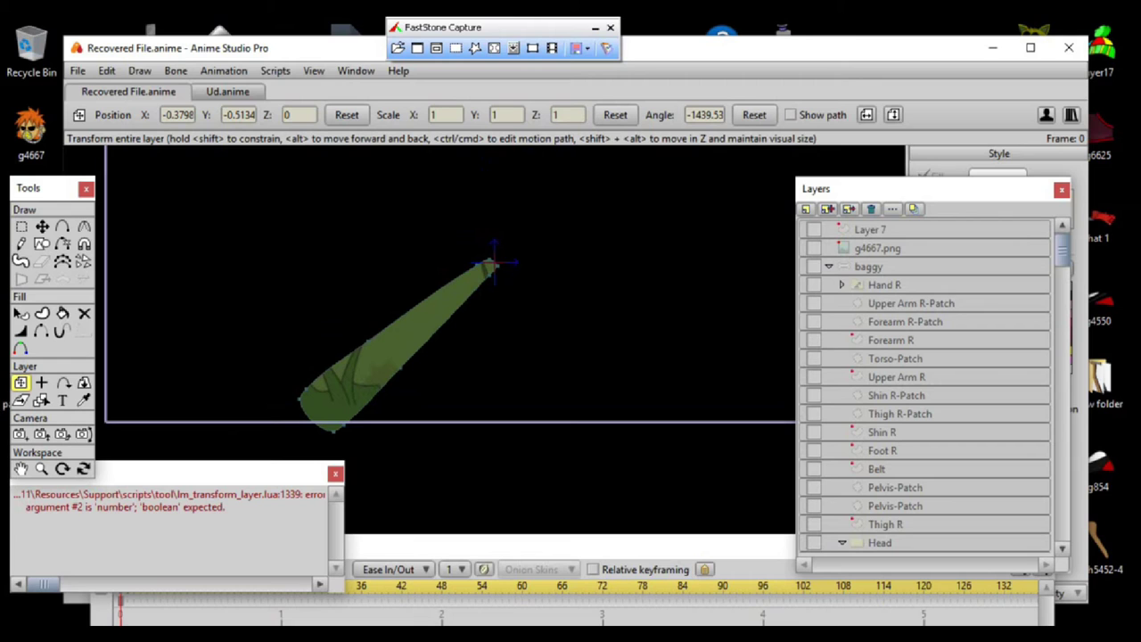
Add a group layer above the night time layer and name it hand flashlight.
scroll(925, 383, down, 10)
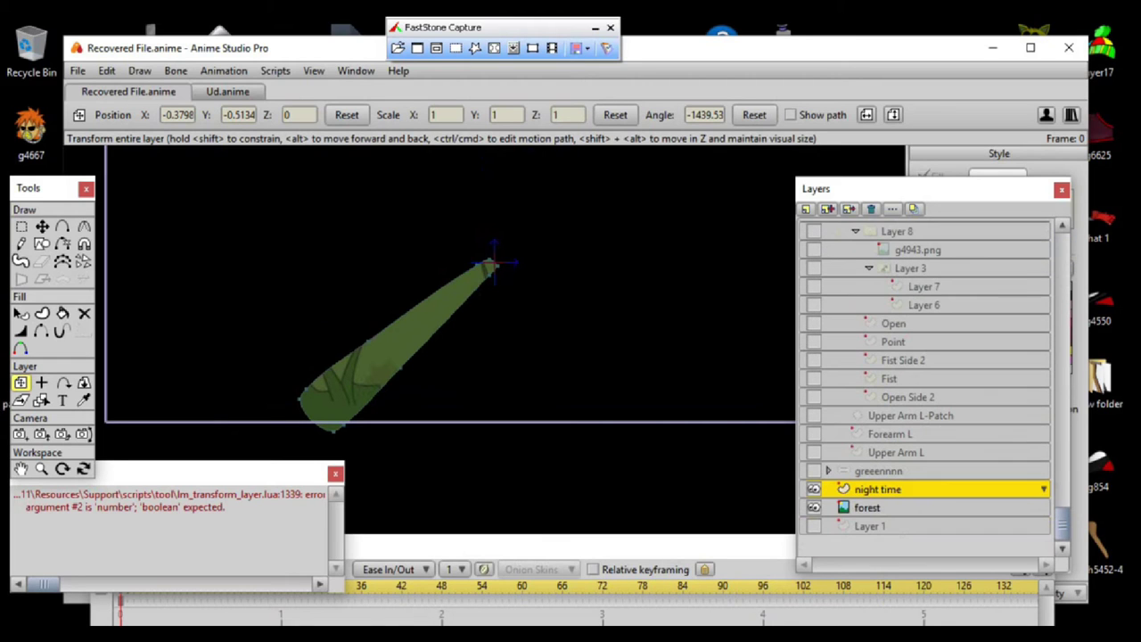
scroll(484, 344, down, 3)
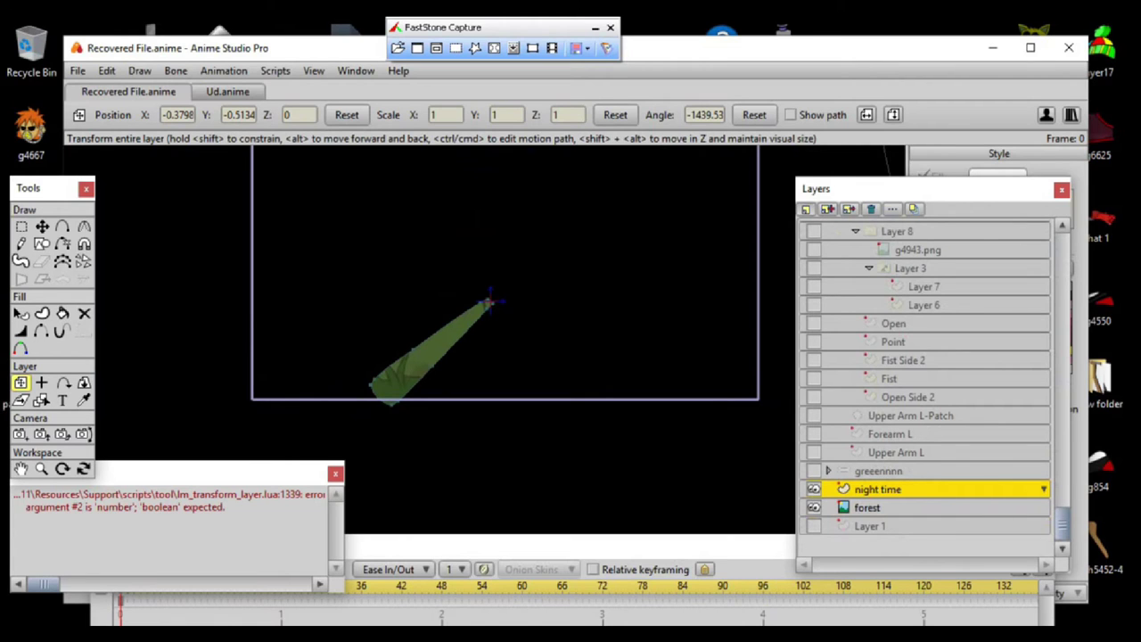
click(806, 209)
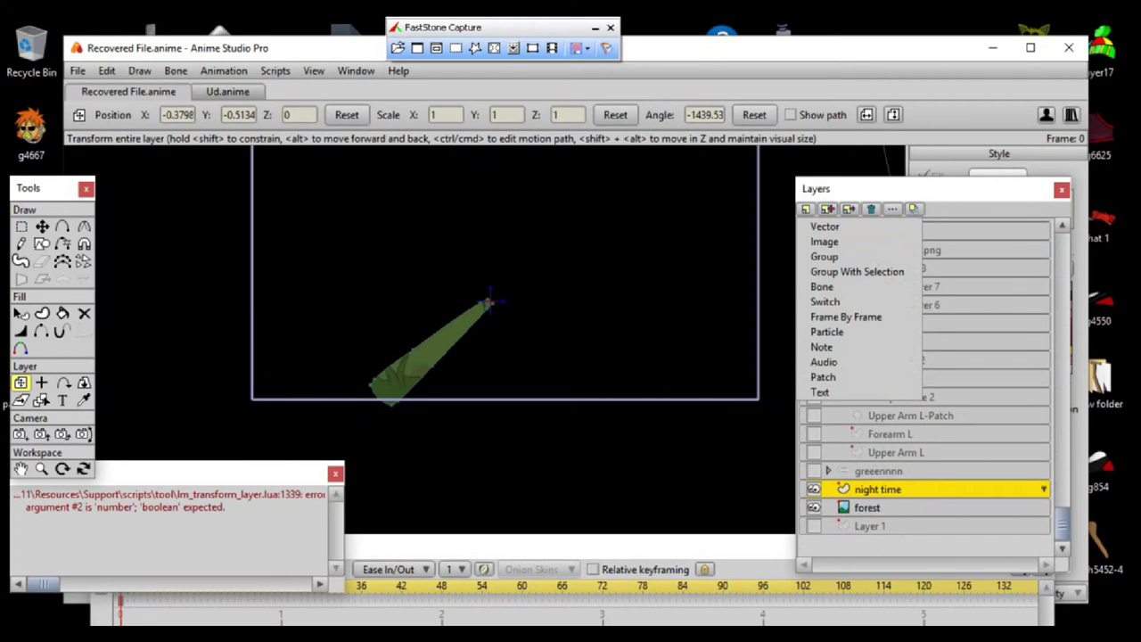
click(823, 257)
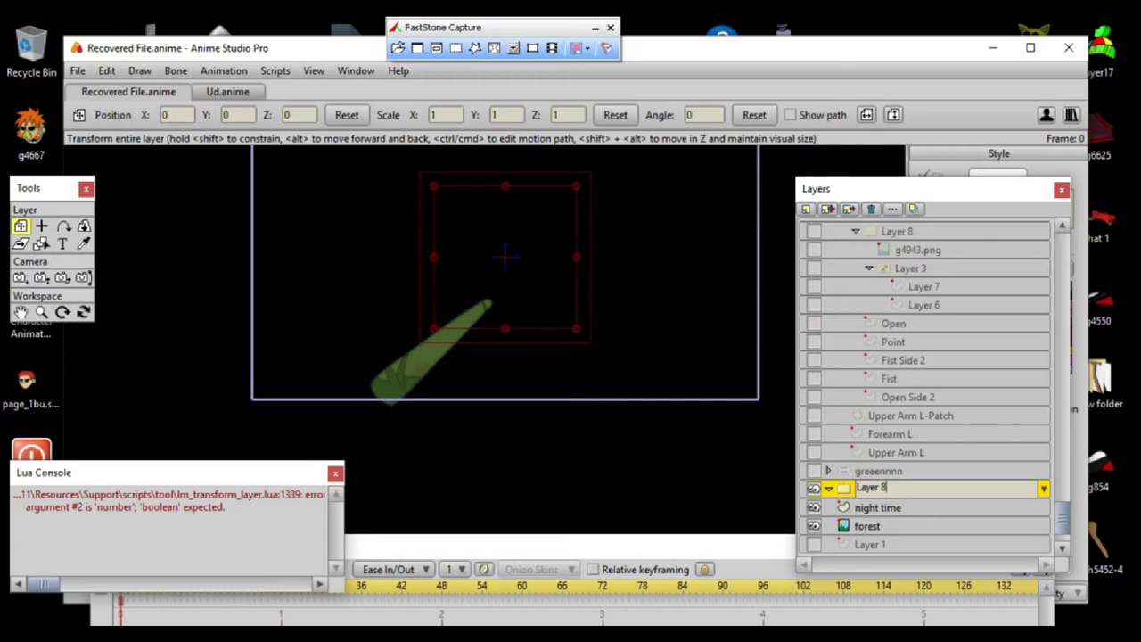
text(h)
key(ctrl+a)
text(hand flaa)
key(BackSpace)
text(shlight)
key(Return)
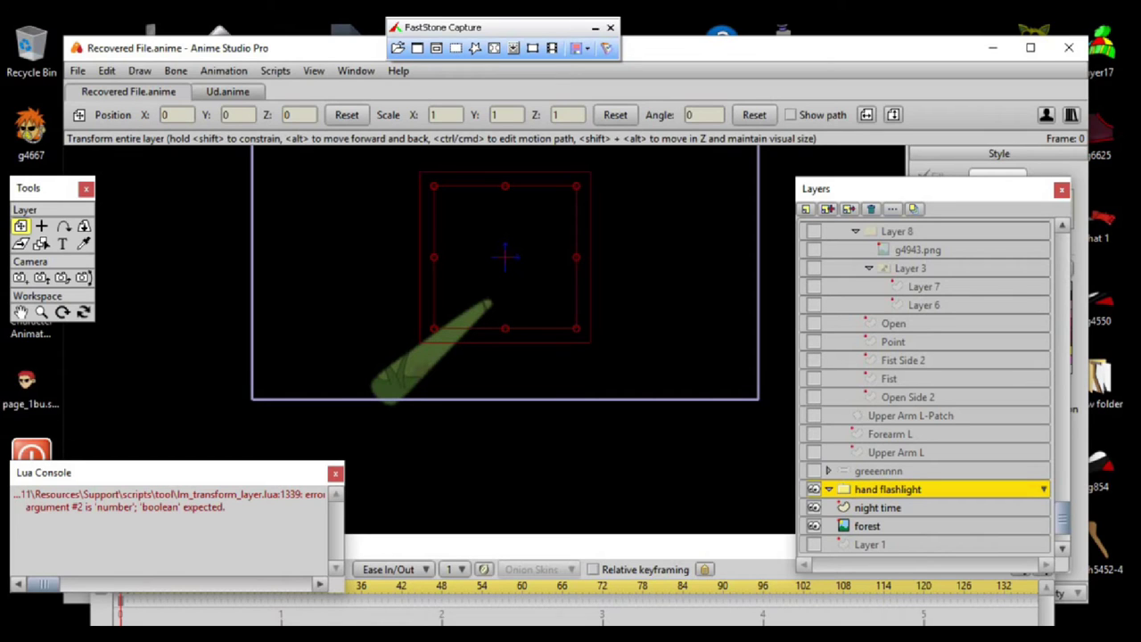
Hide and reshow the night time layer to compare it with the forest beneath, and close the Lua Console.
click(813, 507)
click(814, 508)
click(813, 508)
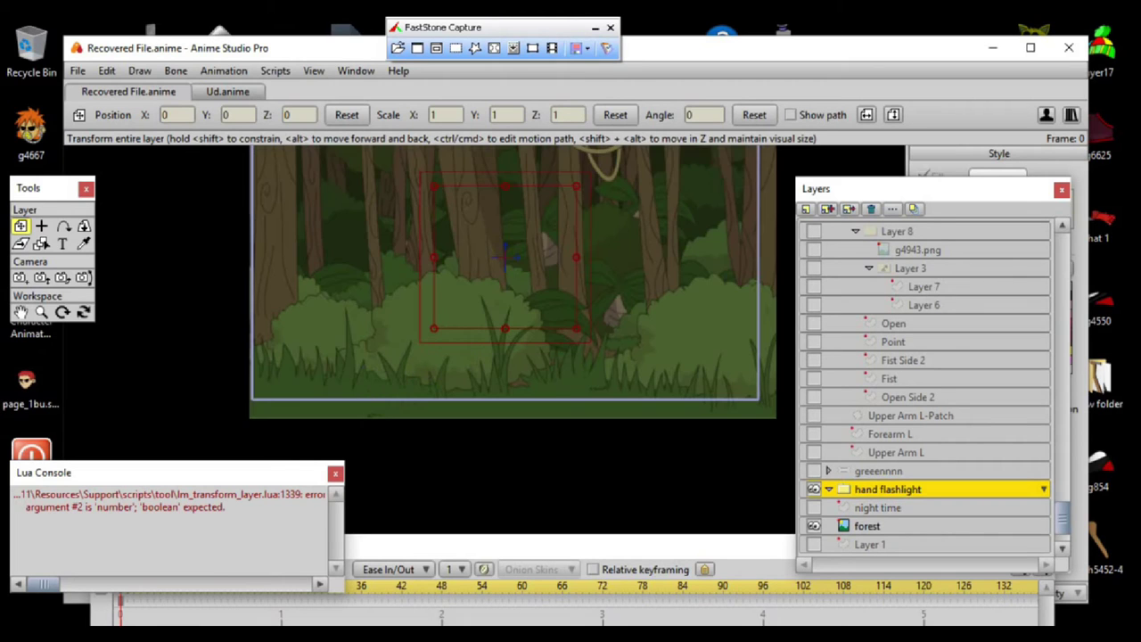
click(813, 507)
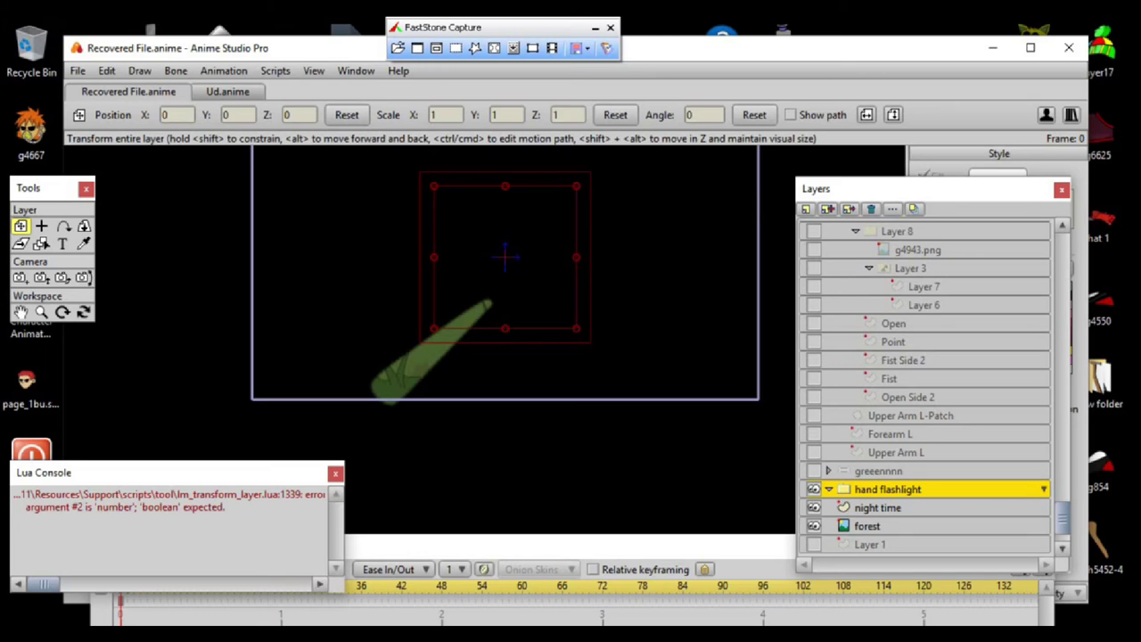
click(335, 473)
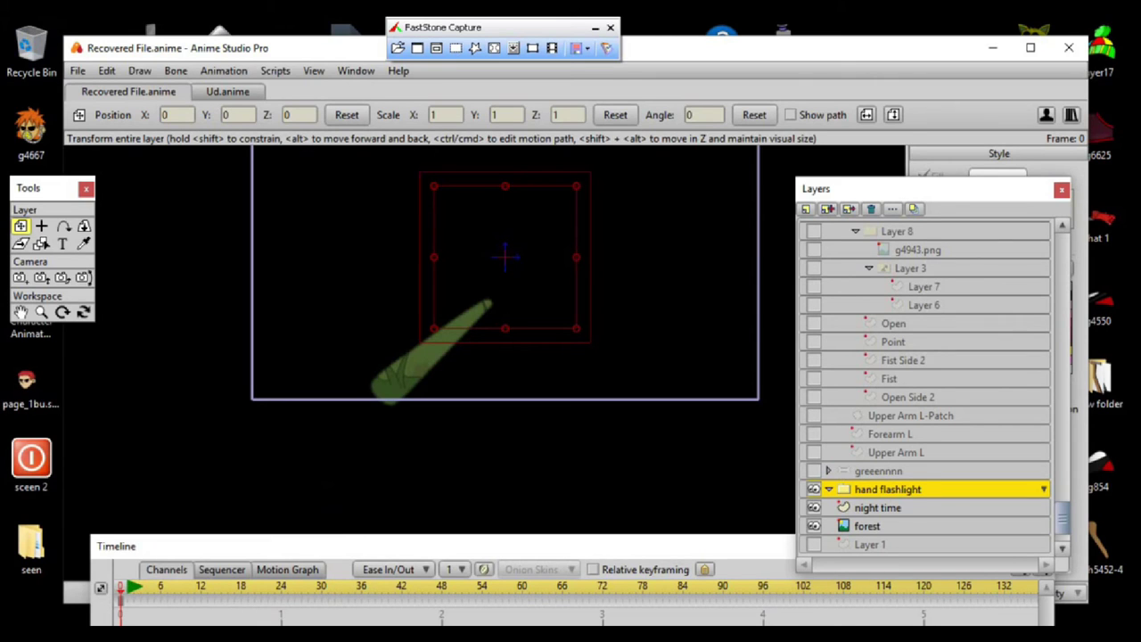
Make Layer 8, g4943.png, Layer 3, Layer 7 and Layer 6 visible inside the character's Hand L layer.
scroll(928, 384, up, 2)
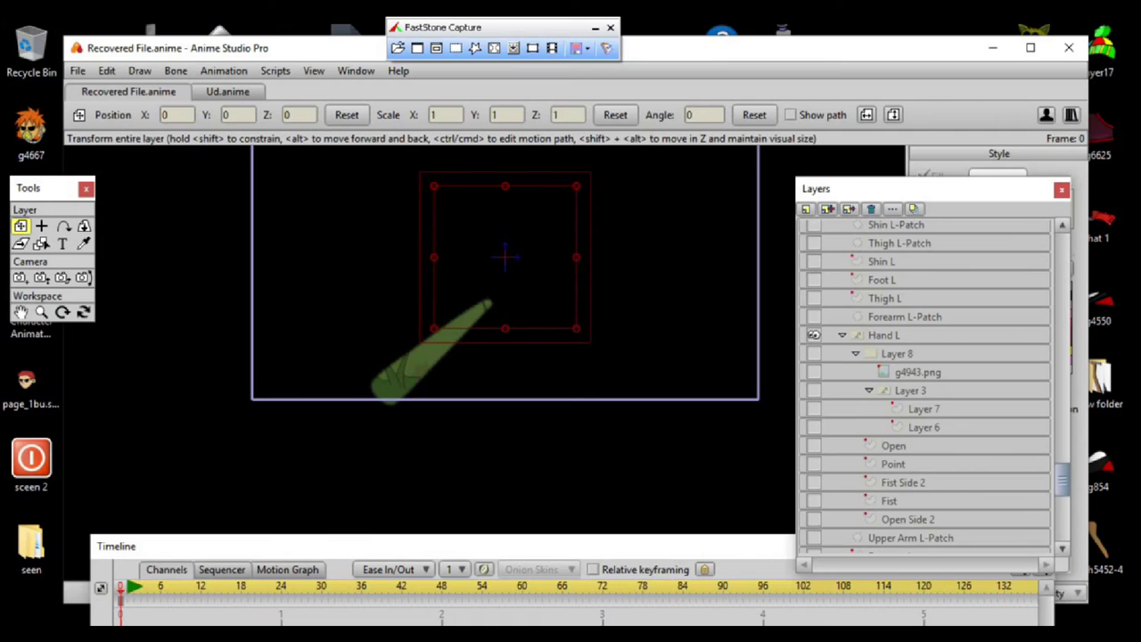
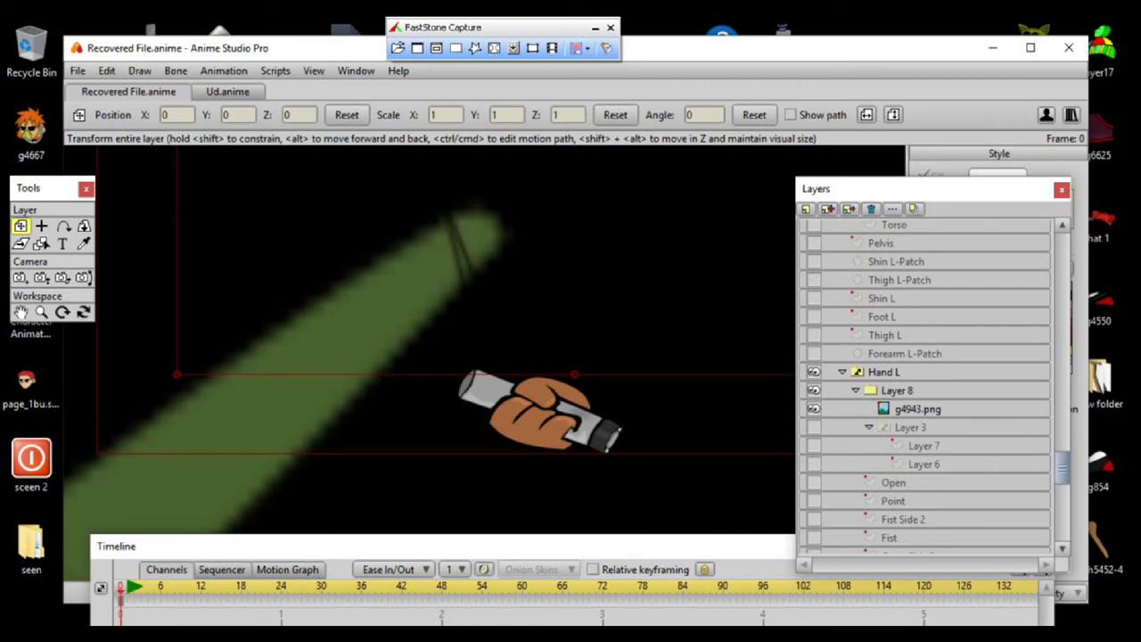
scroll(927, 383, down, 1)
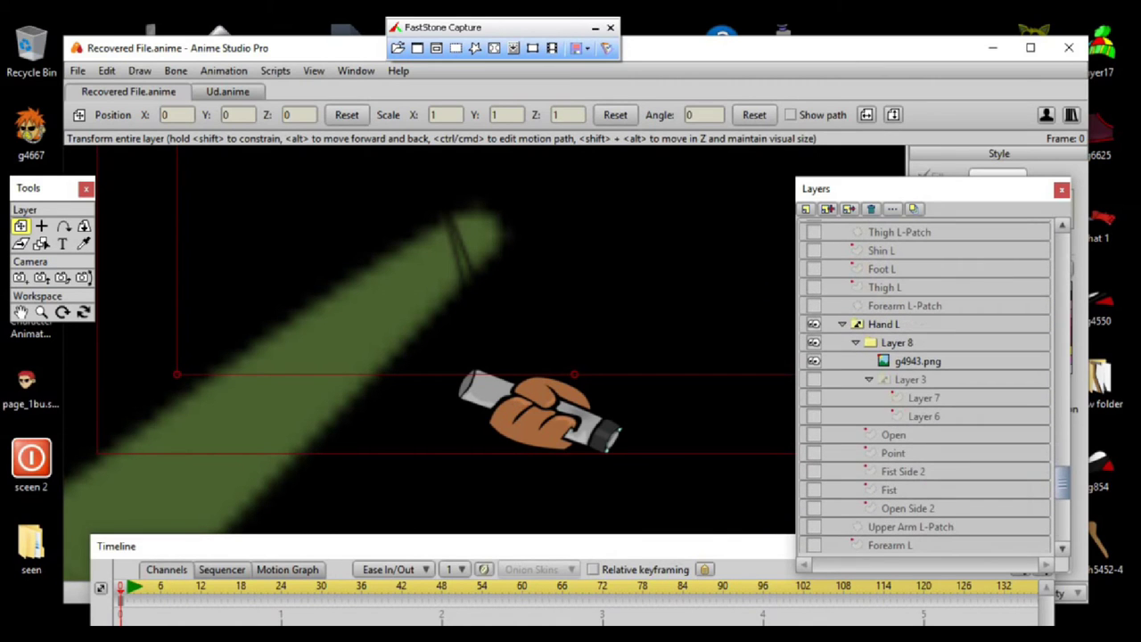
click(884, 325)
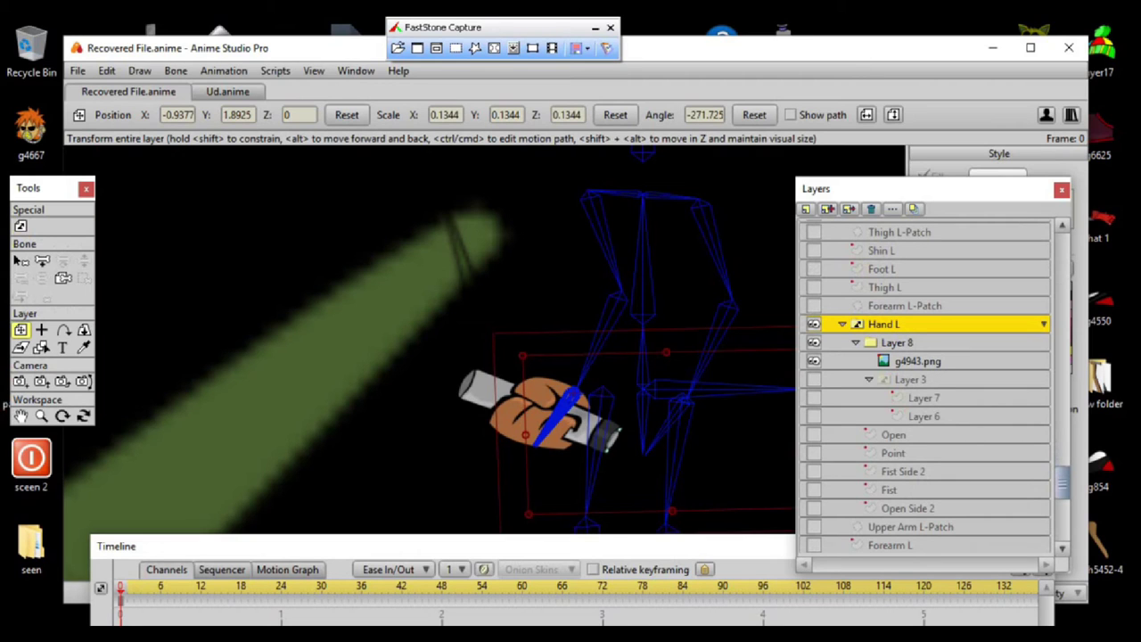
click(815, 380)
click(815, 398)
click(814, 416)
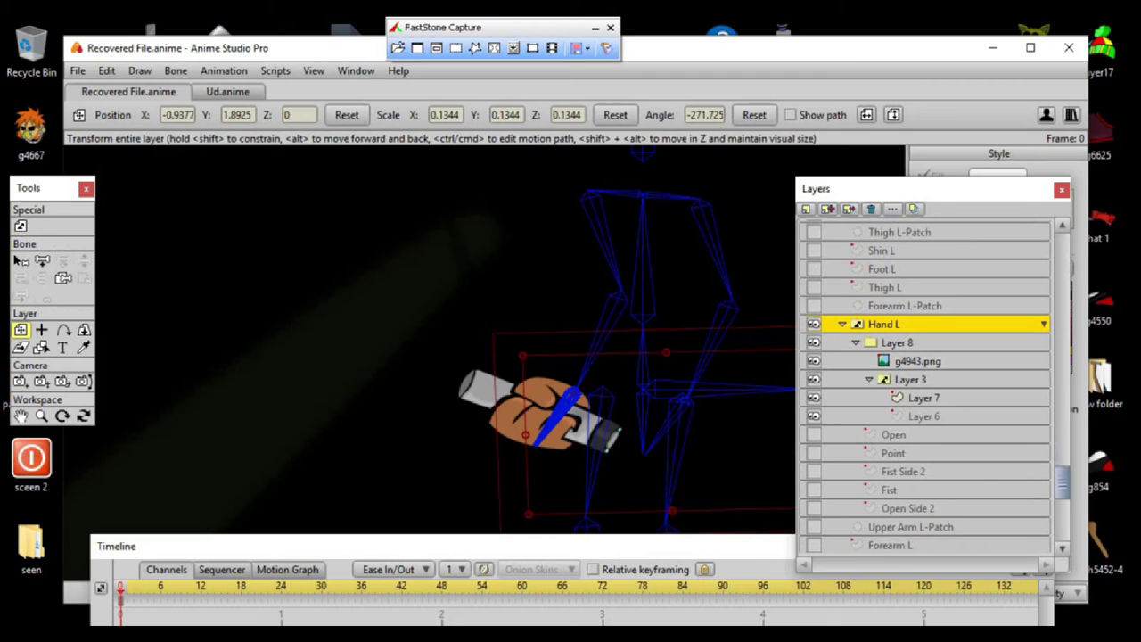
Examine g4943.png, Layer 3, Layer 7 and Layer 6 one by one, toggling the hand image's visibility to identify its contents.
click(925, 399)
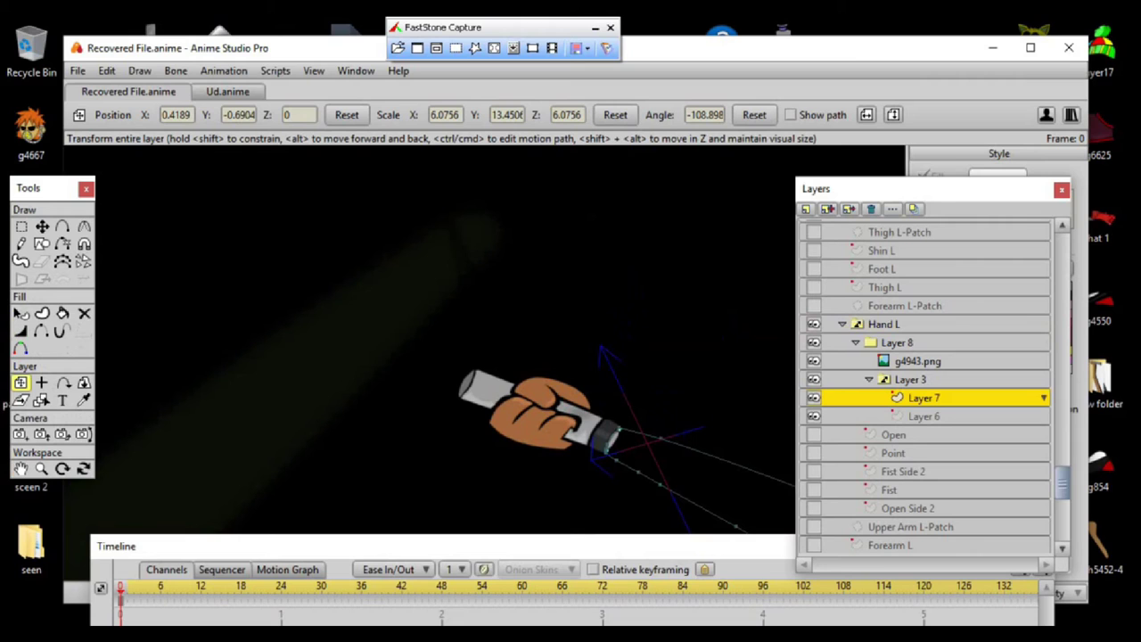
click(919, 361)
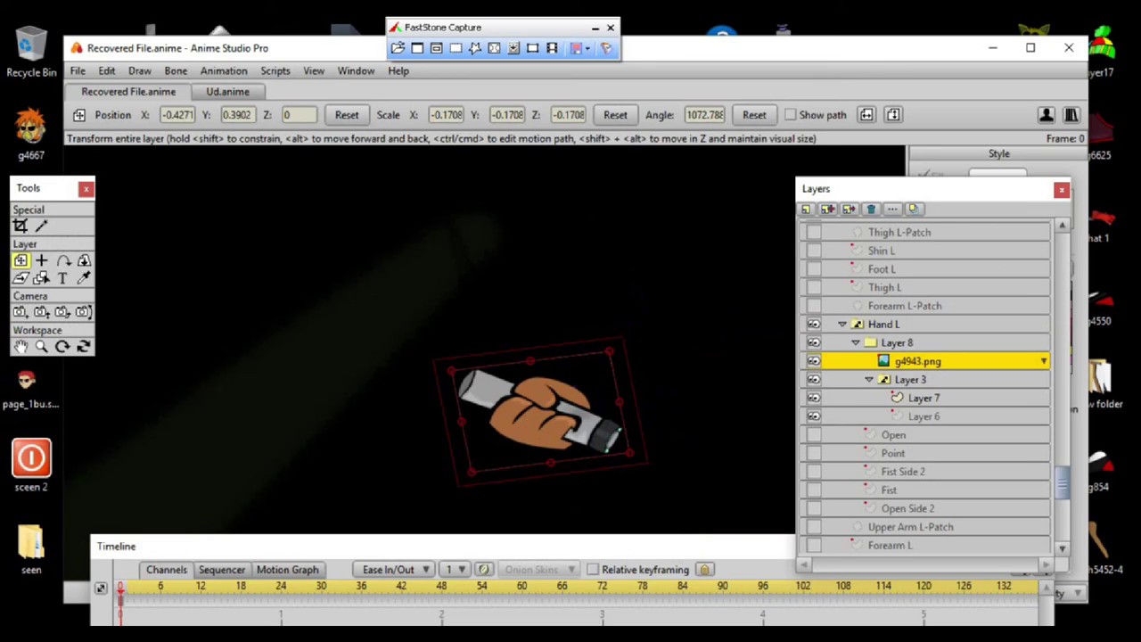
click(912, 380)
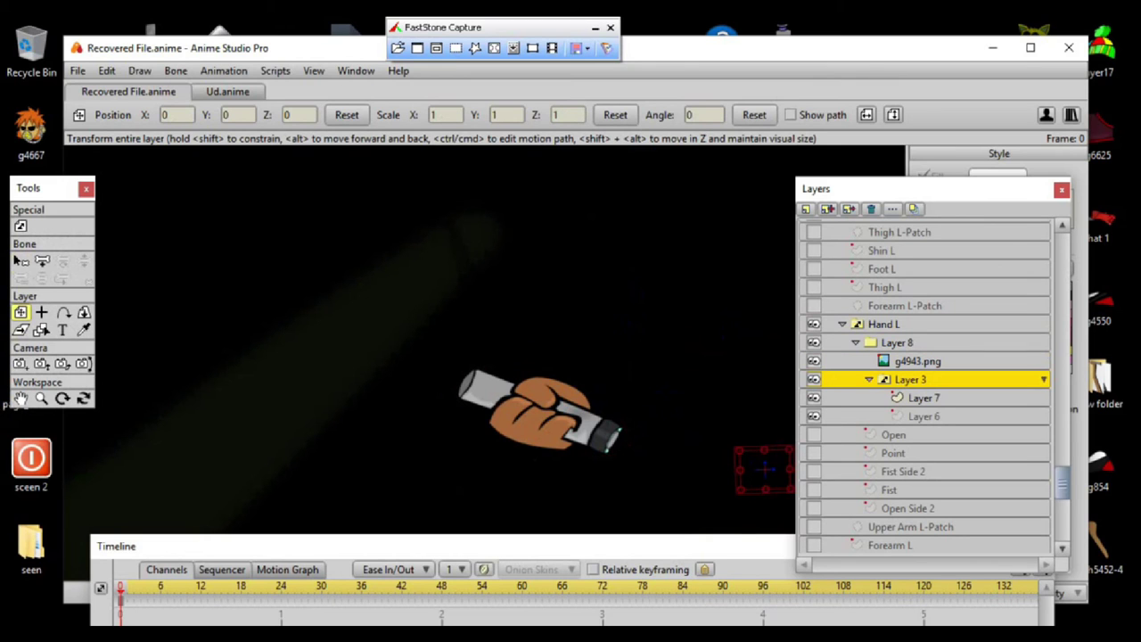
click(924, 398)
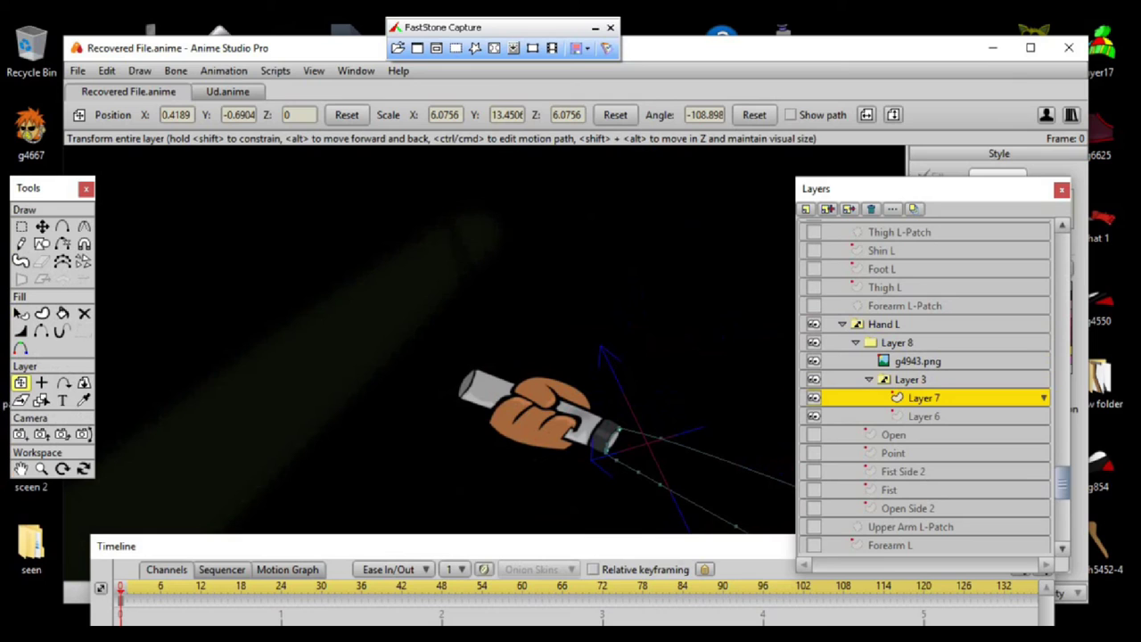
click(924, 416)
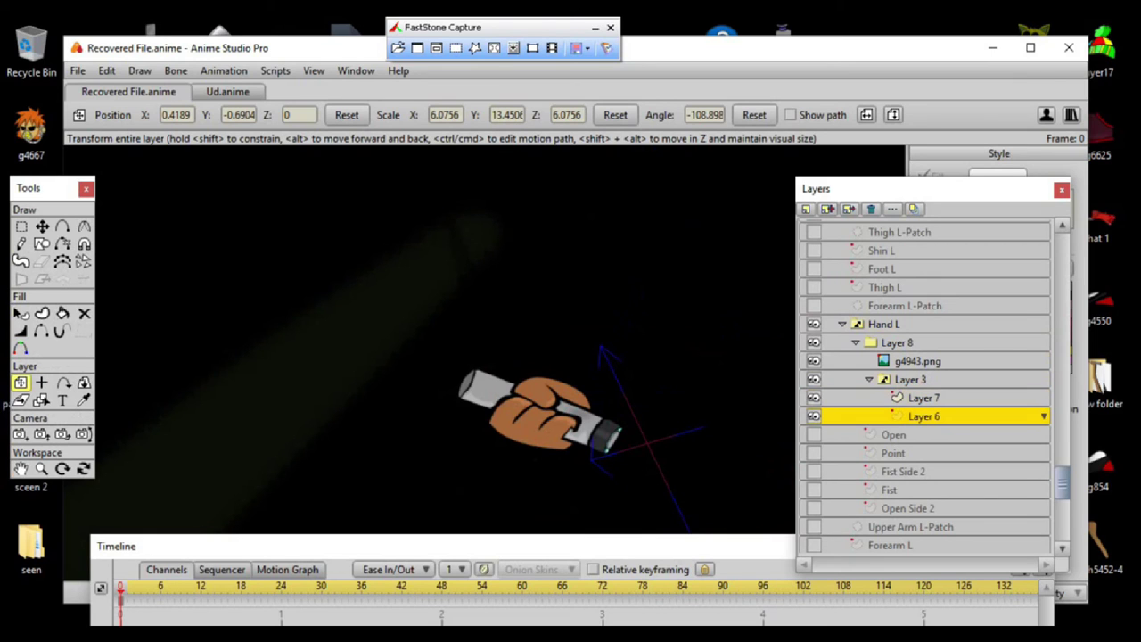
click(924, 398)
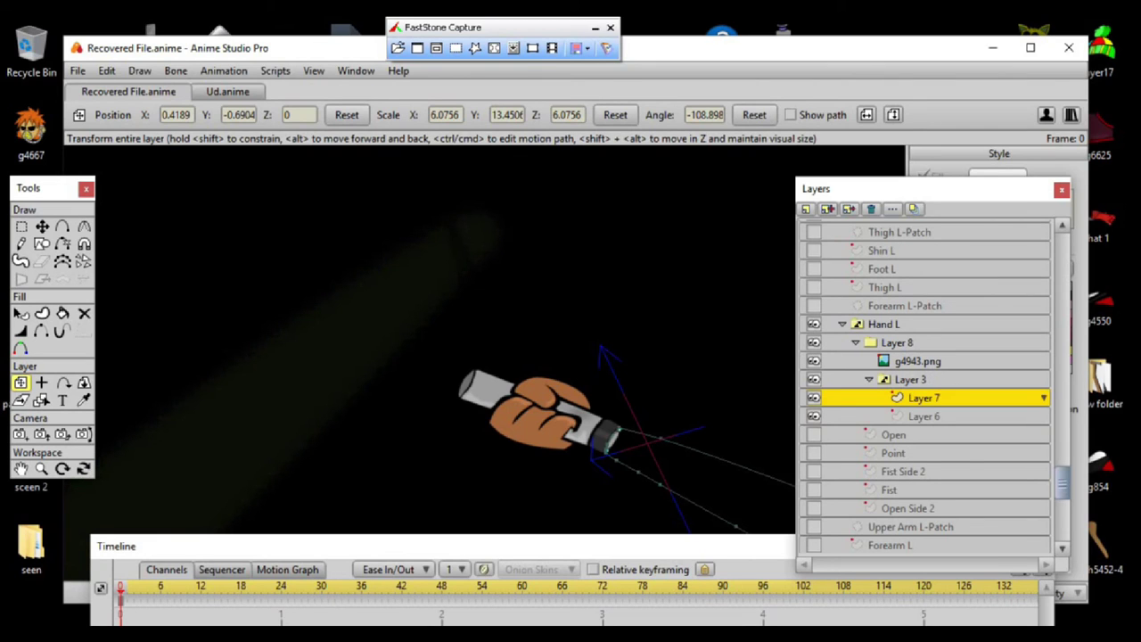
click(814, 361)
click(813, 362)
click(813, 361)
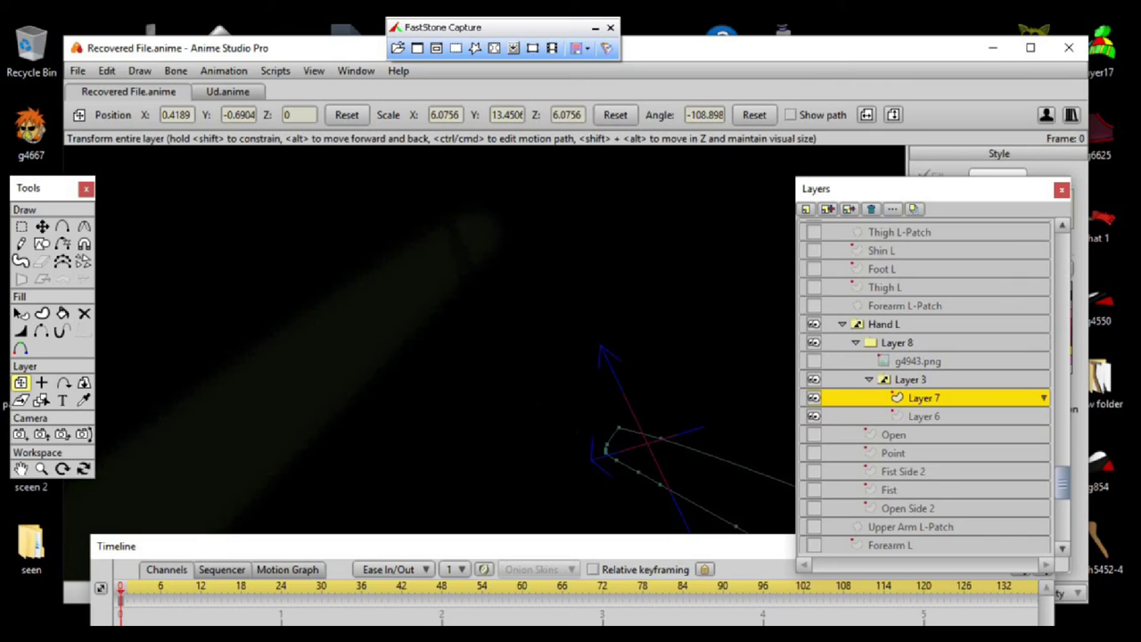
click(814, 361)
Duplicate the g4943.png hand image and move the original between the hand flashlight group and the night time layer.
click(919, 362)
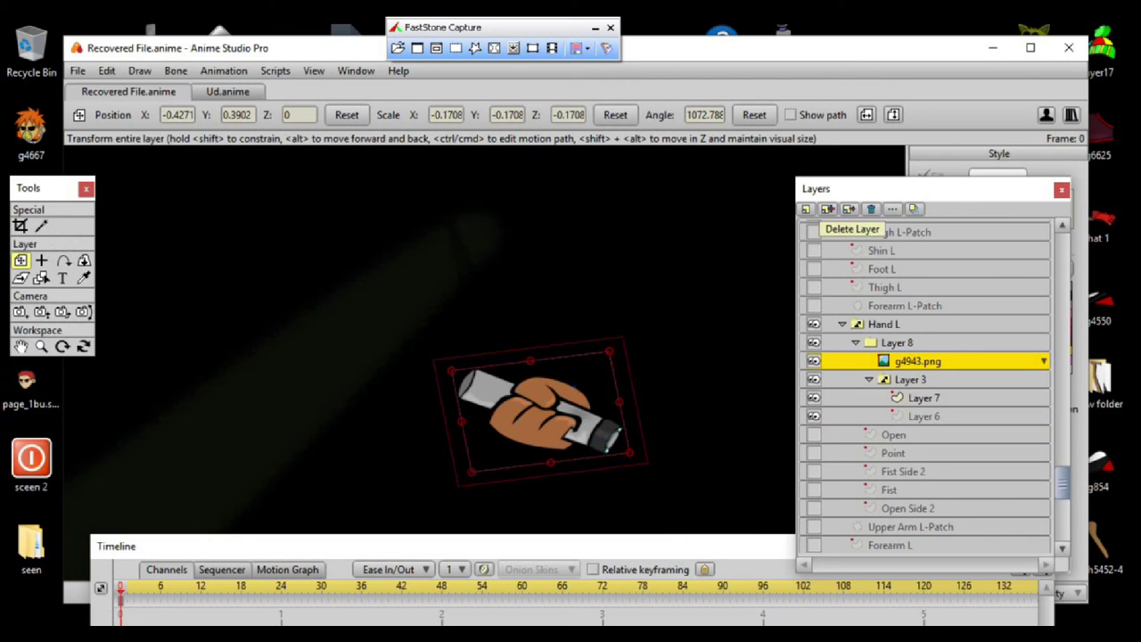
click(849, 209)
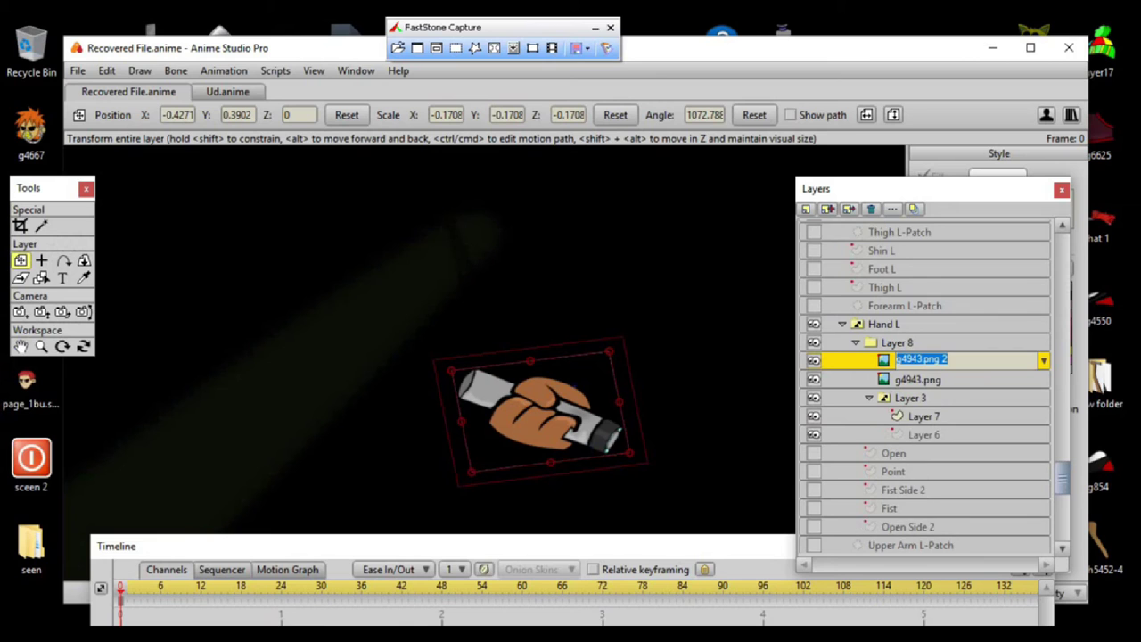
click(918, 380)
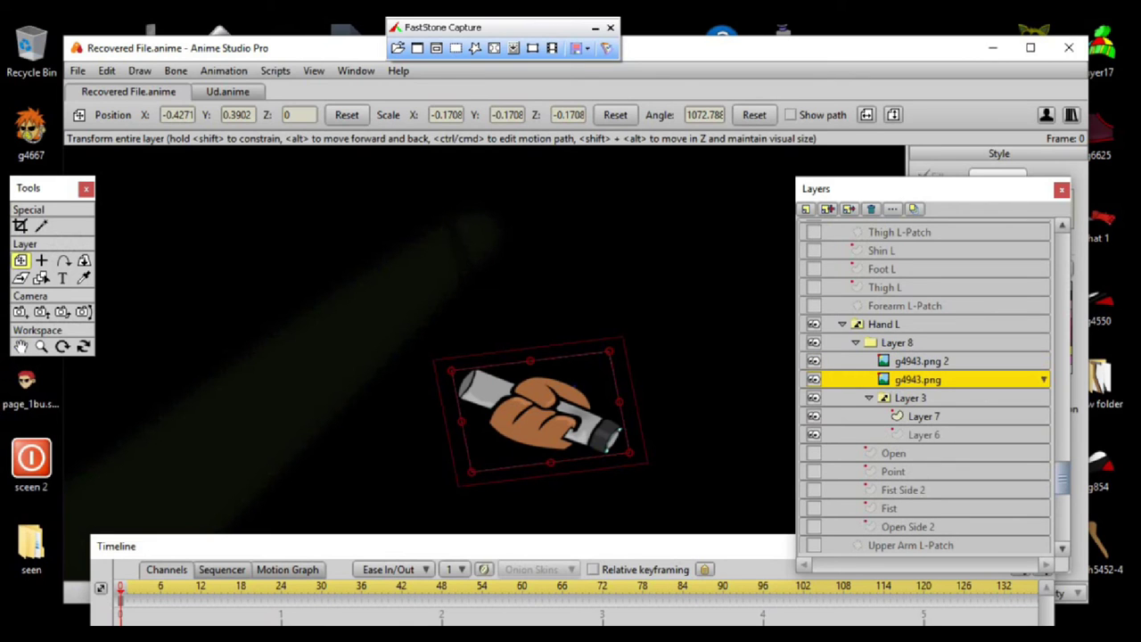
drag(917, 379, 923, 480)
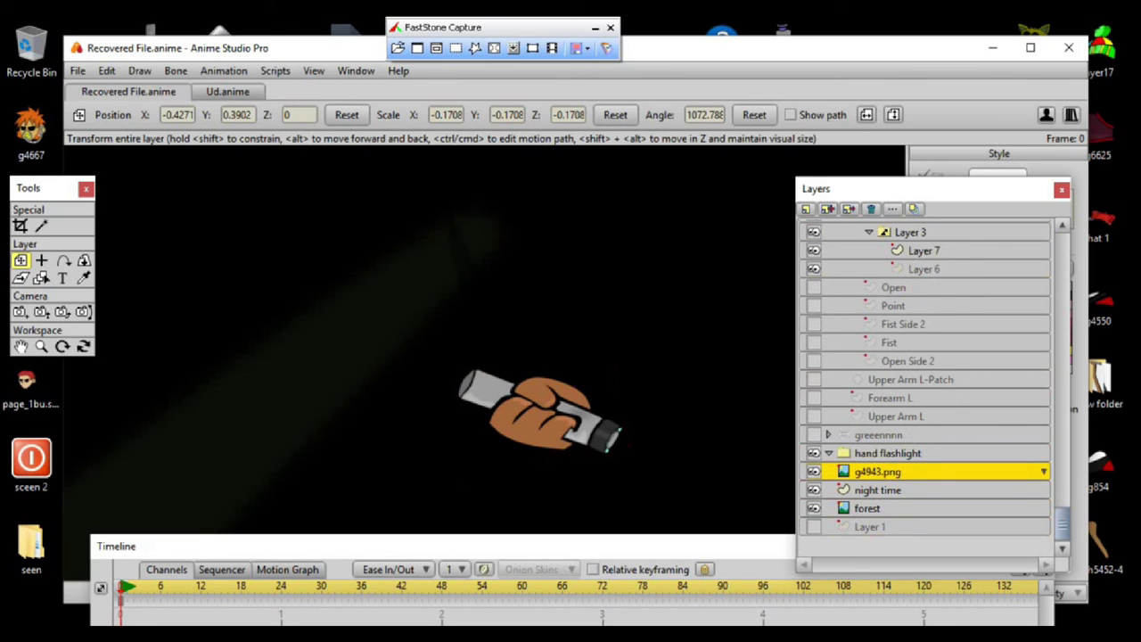
Hide the character's Hand L layer and return to the moved g4943.png layer.
scroll(925, 388, up, 4)
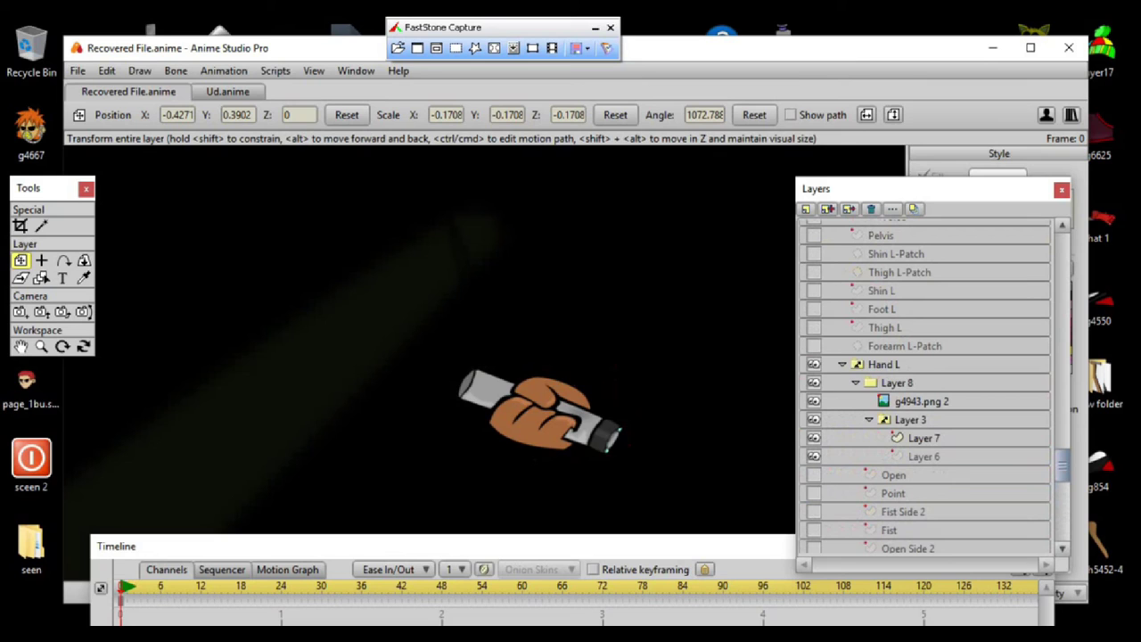
click(814, 365)
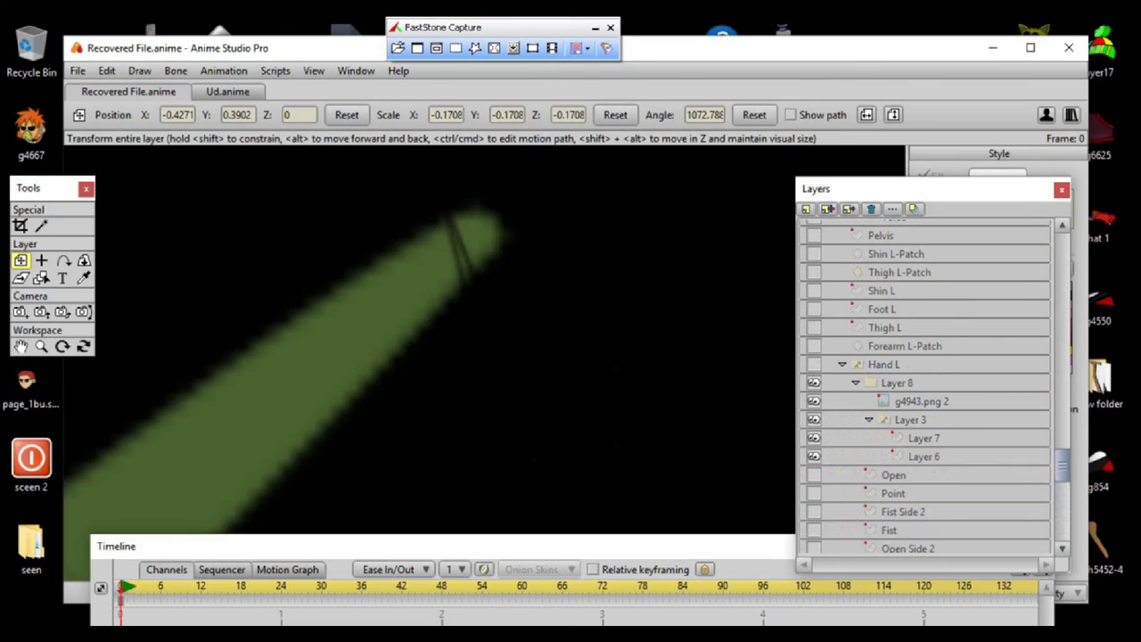
scroll(925, 388, up, 3)
scroll(925, 388, down, 7)
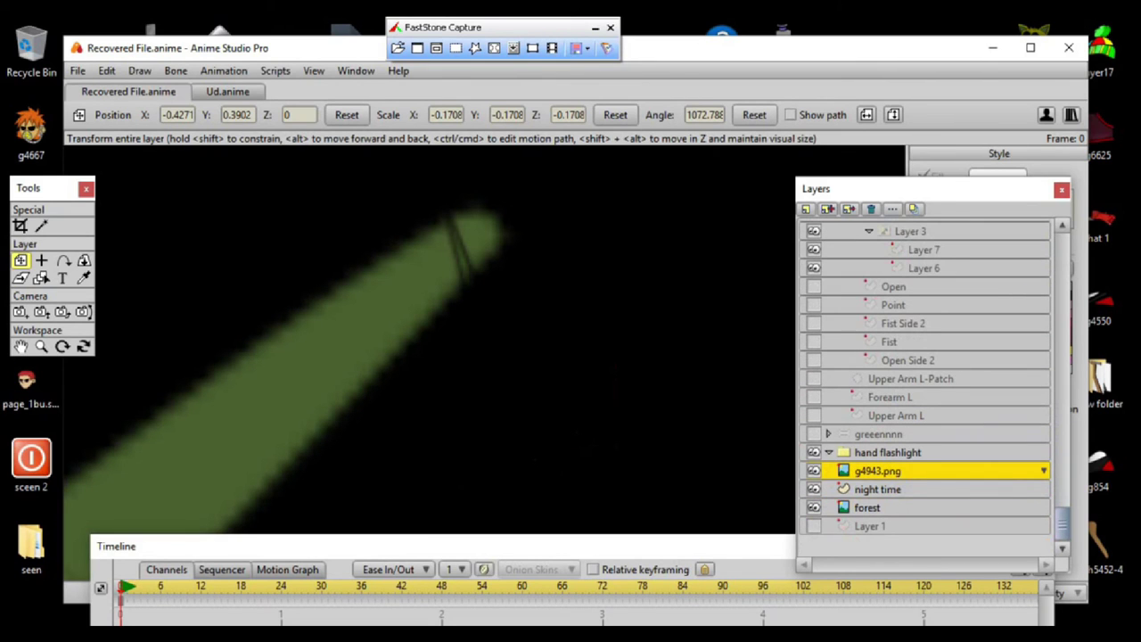
Locate the moved g4943.png hand image on the canvas by selecting the neighbouring layers and toggling the image's visibility.
click(883, 489)
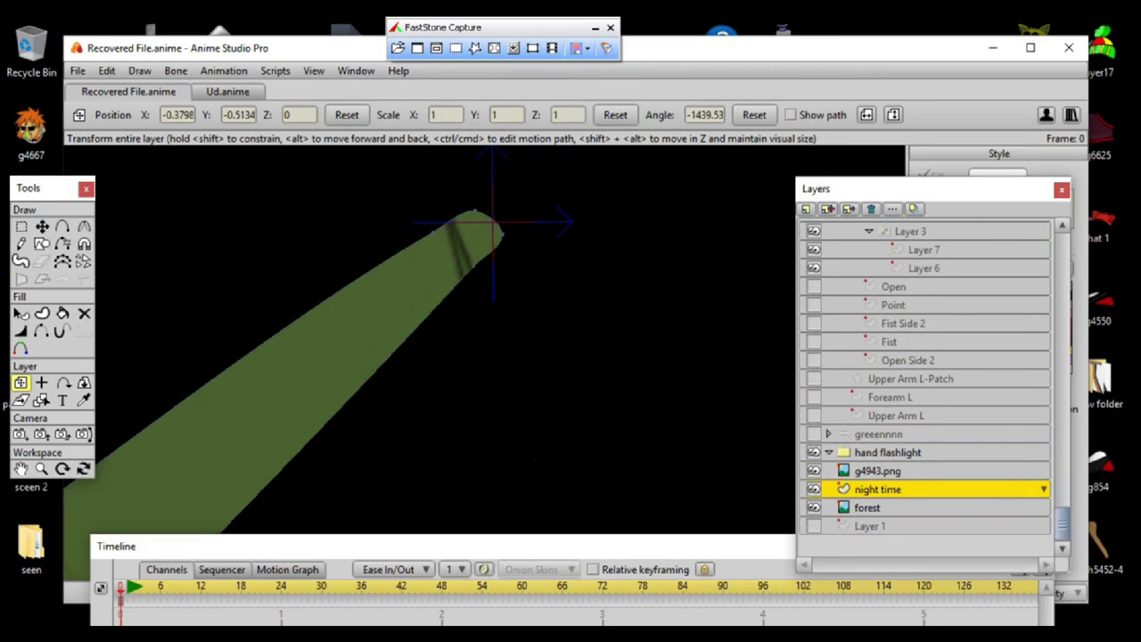
click(879, 470)
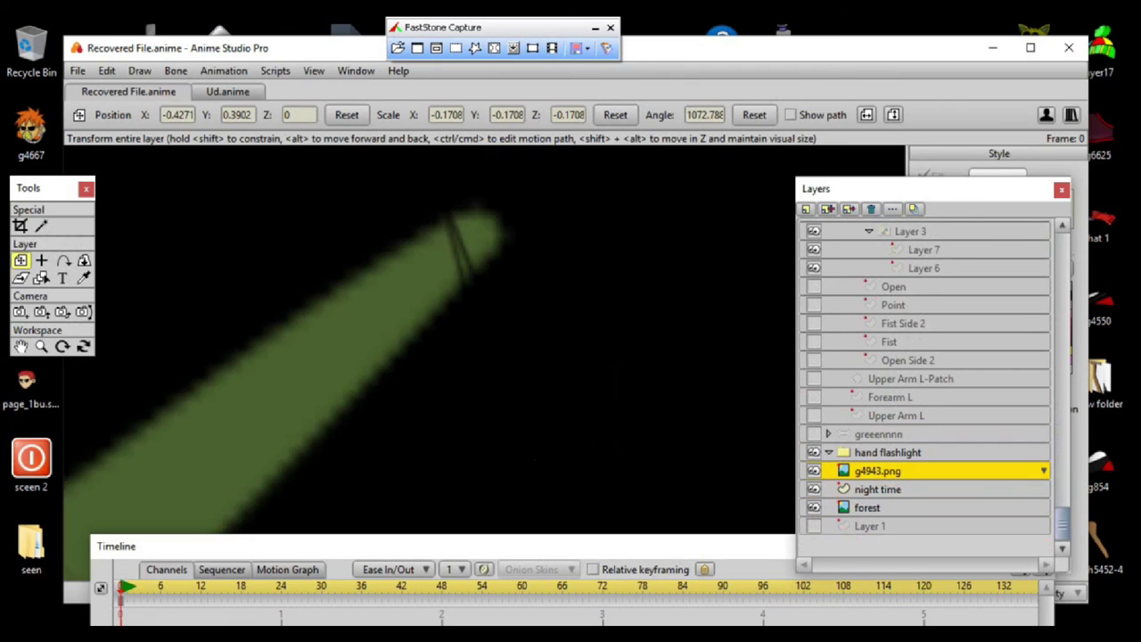
click(888, 453)
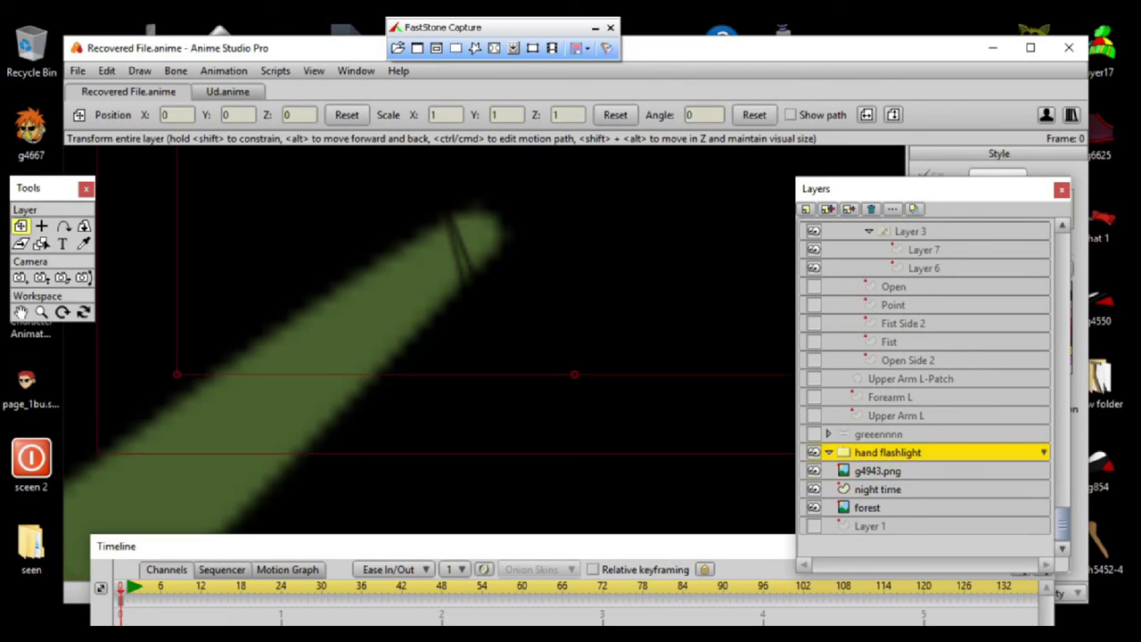
scroll(486, 356, down, 10)
scroll(487, 357, up, 4)
scroll(486, 357, down, 10)
scroll(484, 363, up, 2)
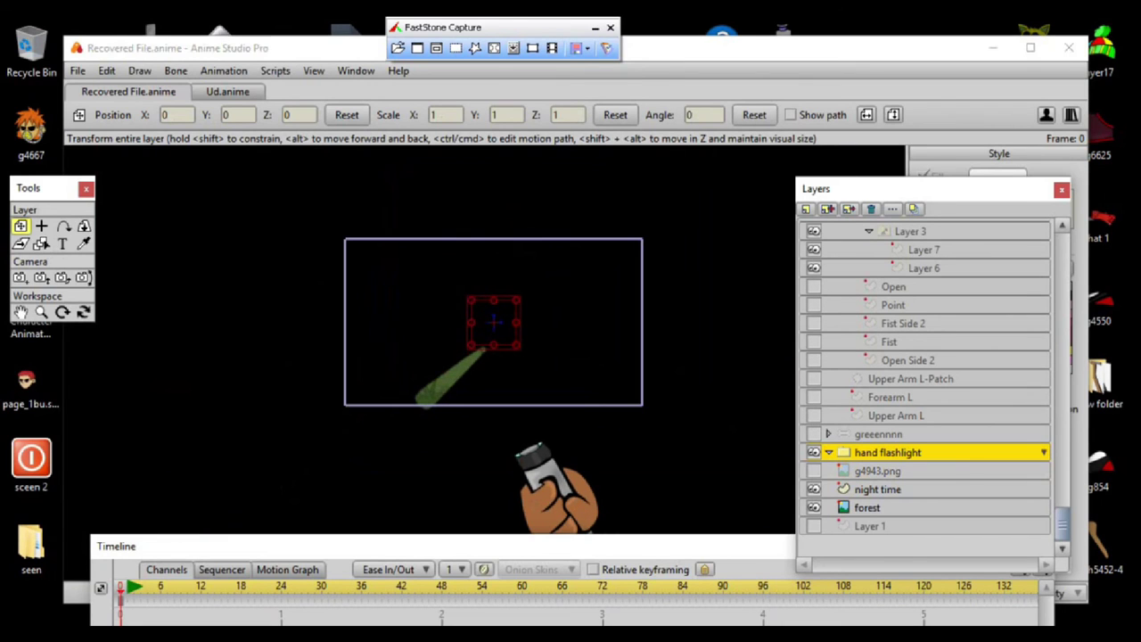
click(879, 471)
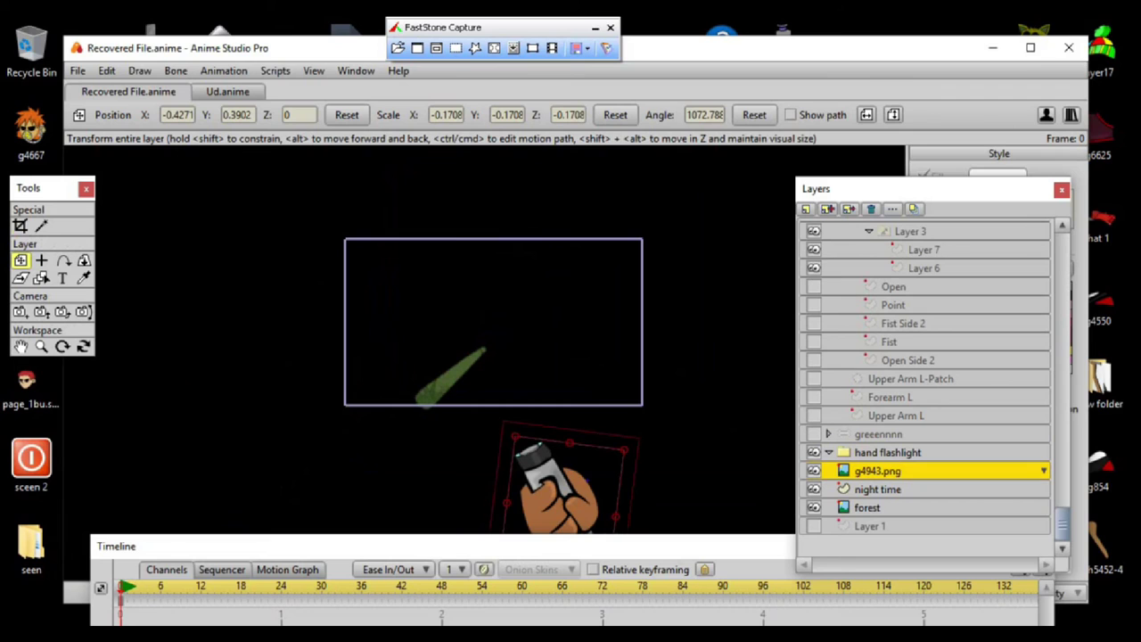
right_click(813, 471)
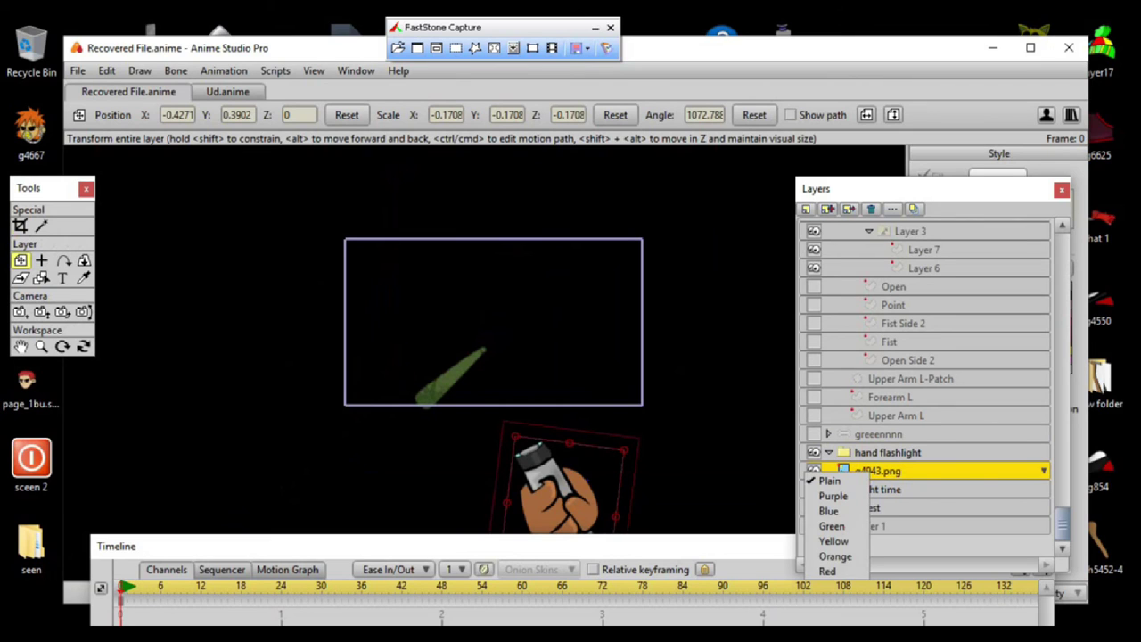
key(Escape)
click(814, 471)
click(814, 471)
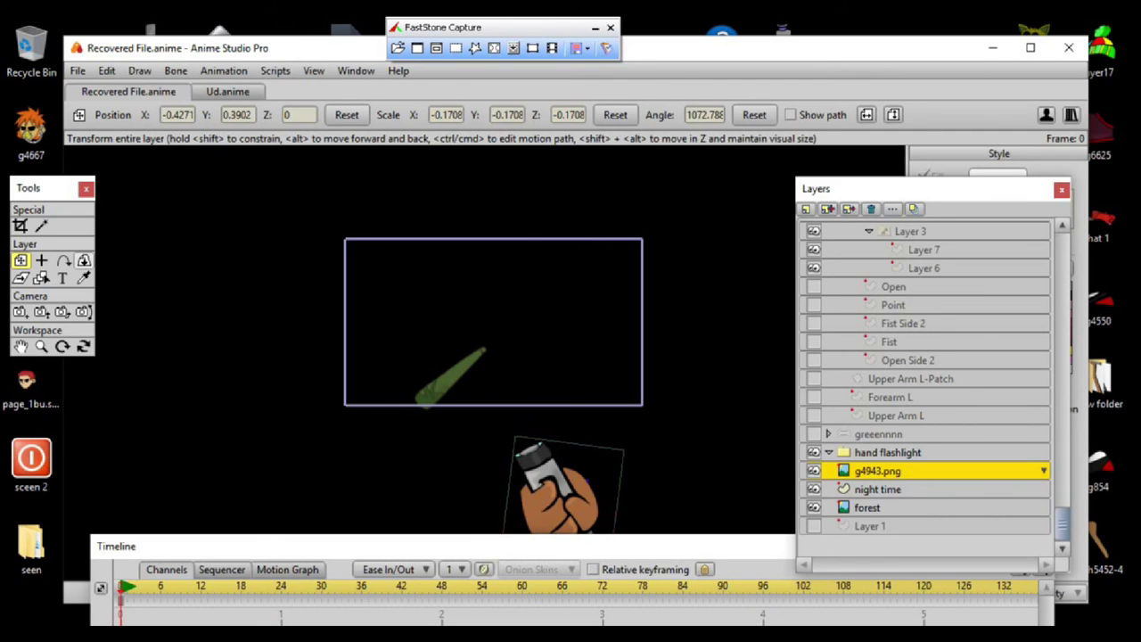
Rotate the g4943.png hand image to an angle of about 971 degrees so the flashlight lies nearly horizontal.
drag(544, 486, 569, 292)
scroll(568, 292, up, 3)
drag(571, 384, 758, 259)
click(728, 251)
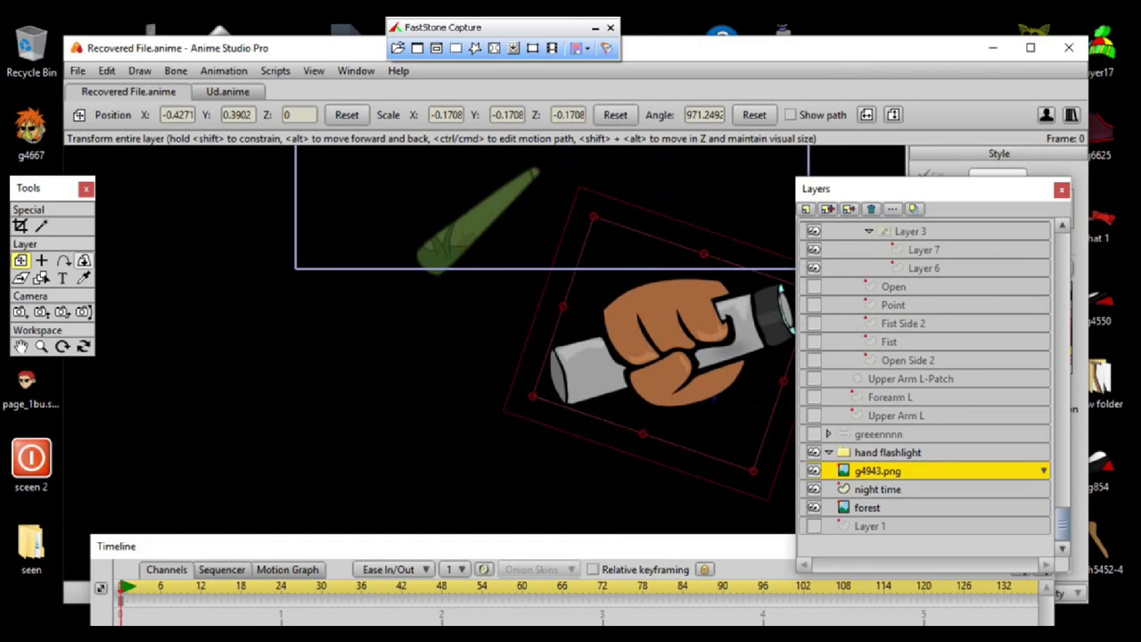
Examine what the g4943.png, night time and forest layers each contribute by toggling their visibility.
click(888, 453)
drag(553, 312, 484, 424)
scroll(484, 423, down, 5)
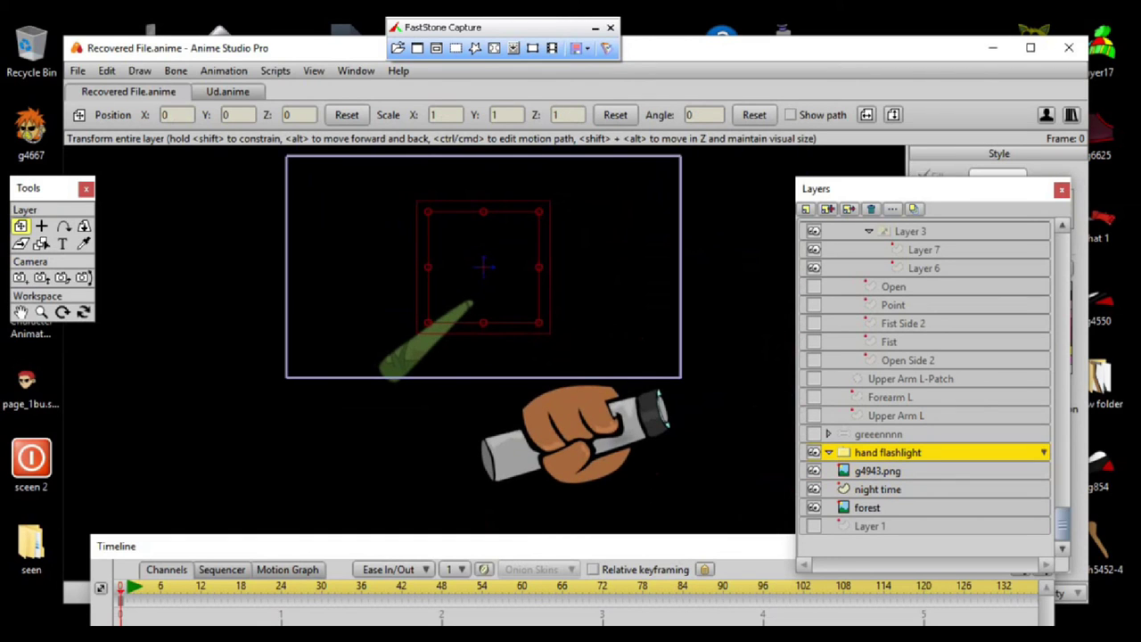
click(814, 471)
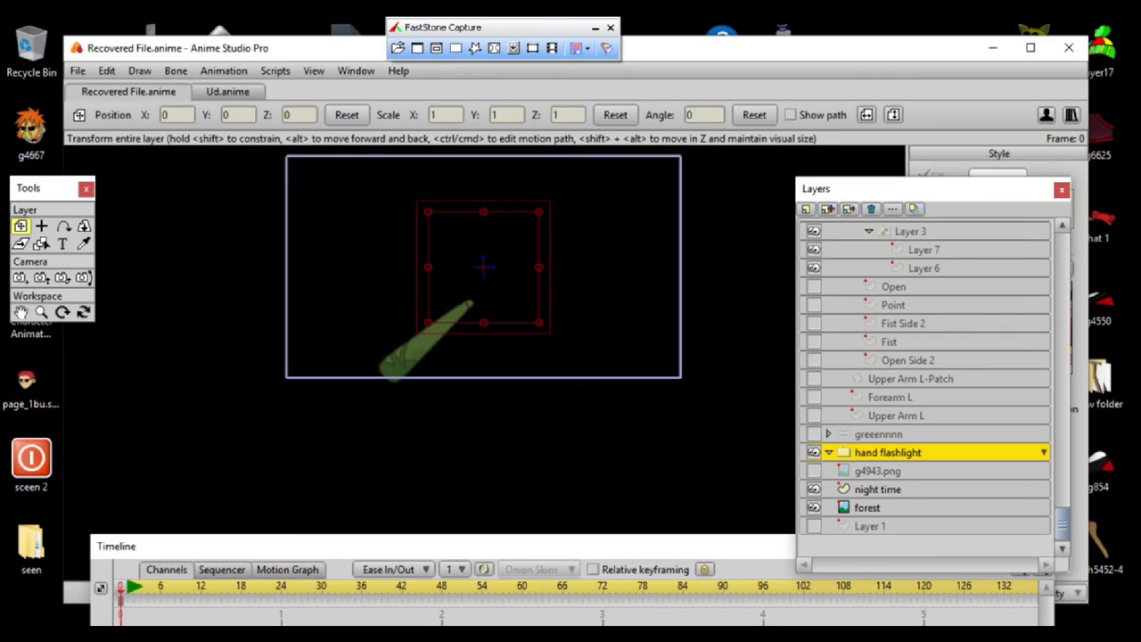
click(813, 471)
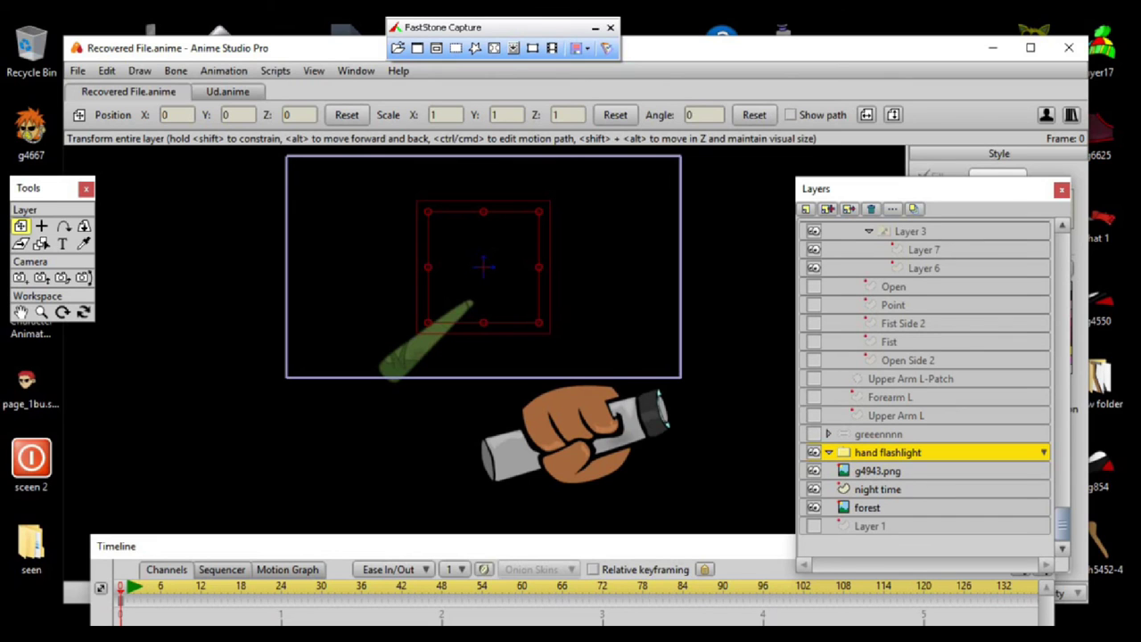
click(813, 489)
click(813, 490)
click(814, 509)
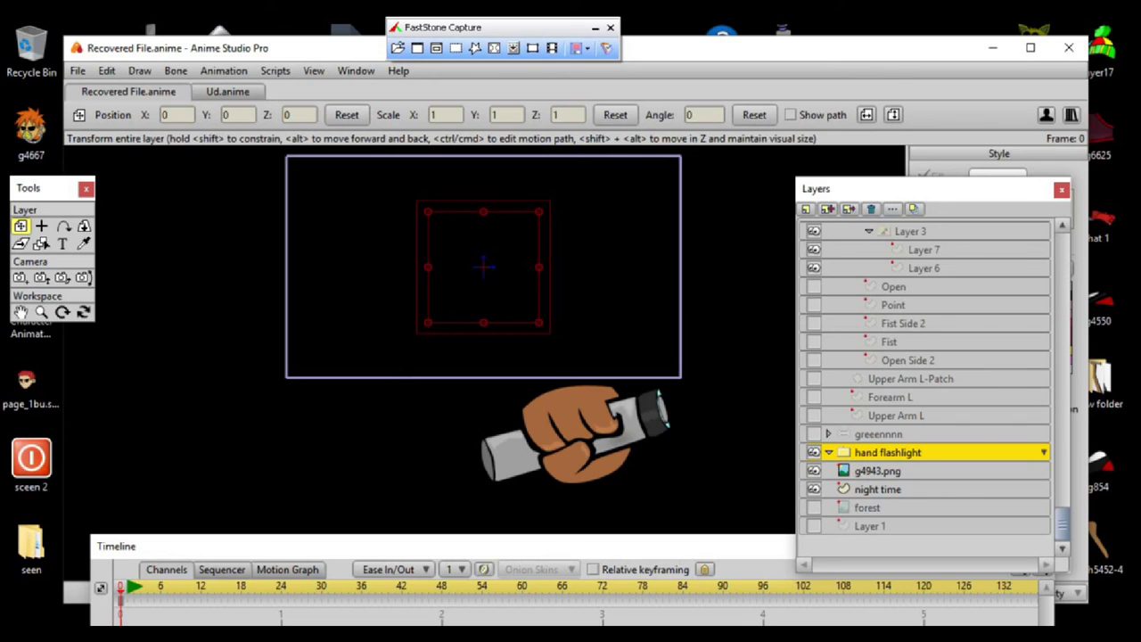
Move the g4943.png and night time layers into the hand flashlight group.
click(878, 470)
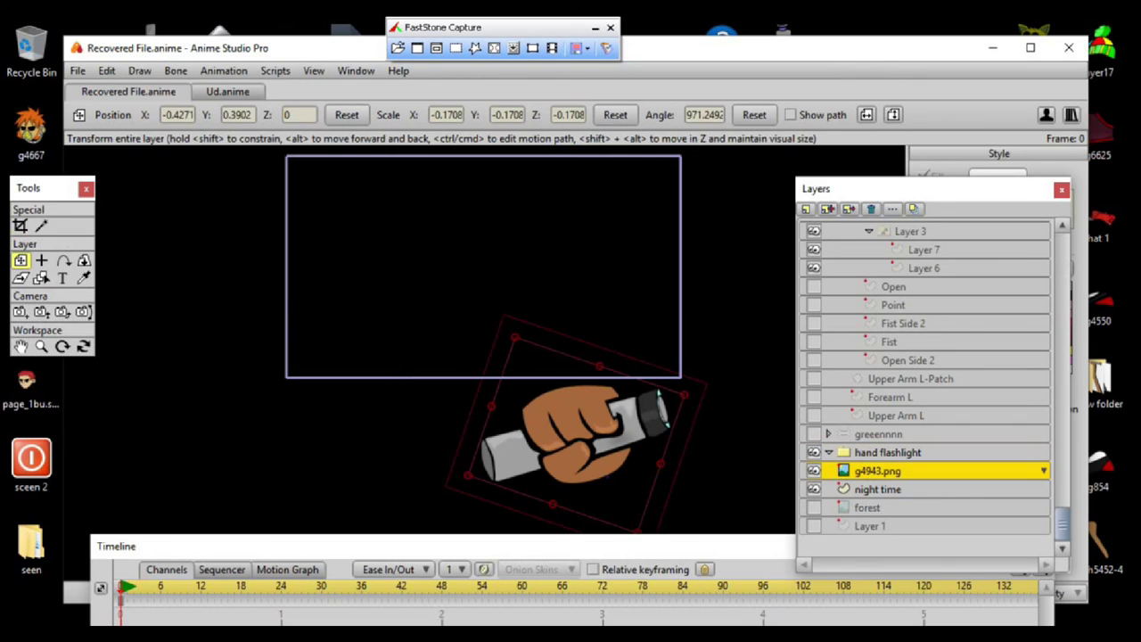
drag(879, 471, 883, 453)
click(878, 488)
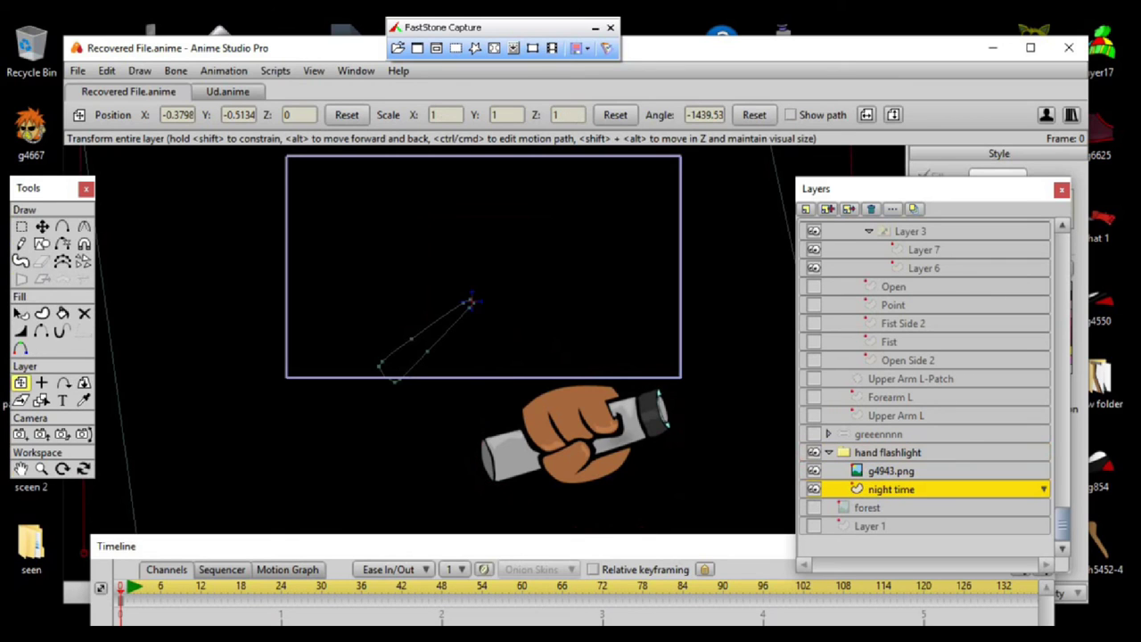
Check the hand flashlight group against the forest by toggling the group's visibility, with the forest layer shown again.
click(813, 453)
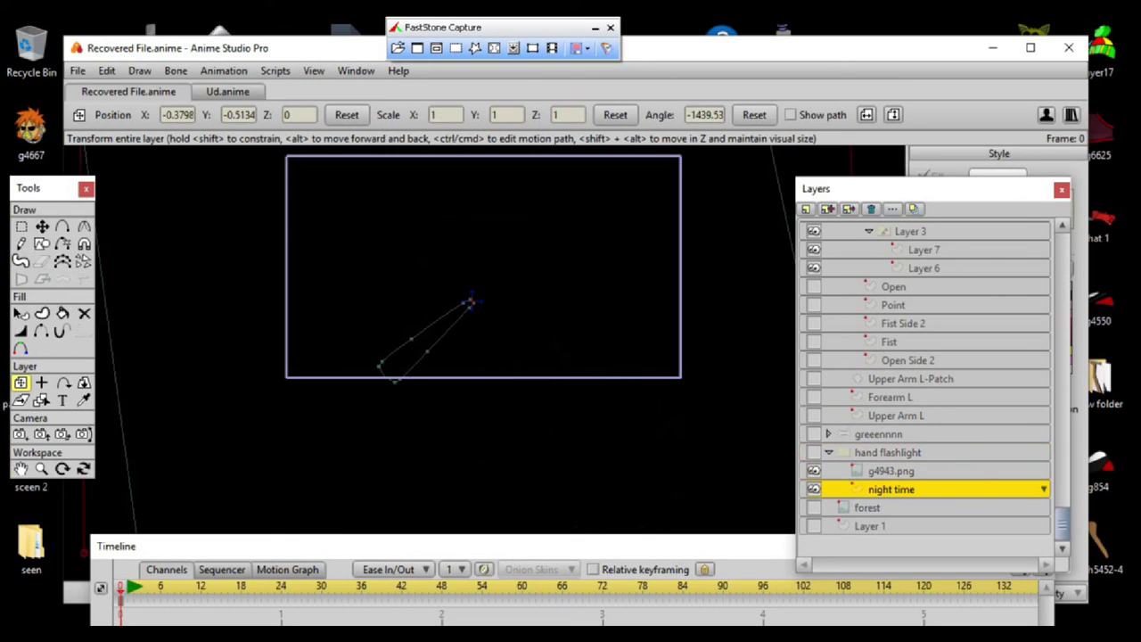
click(813, 453)
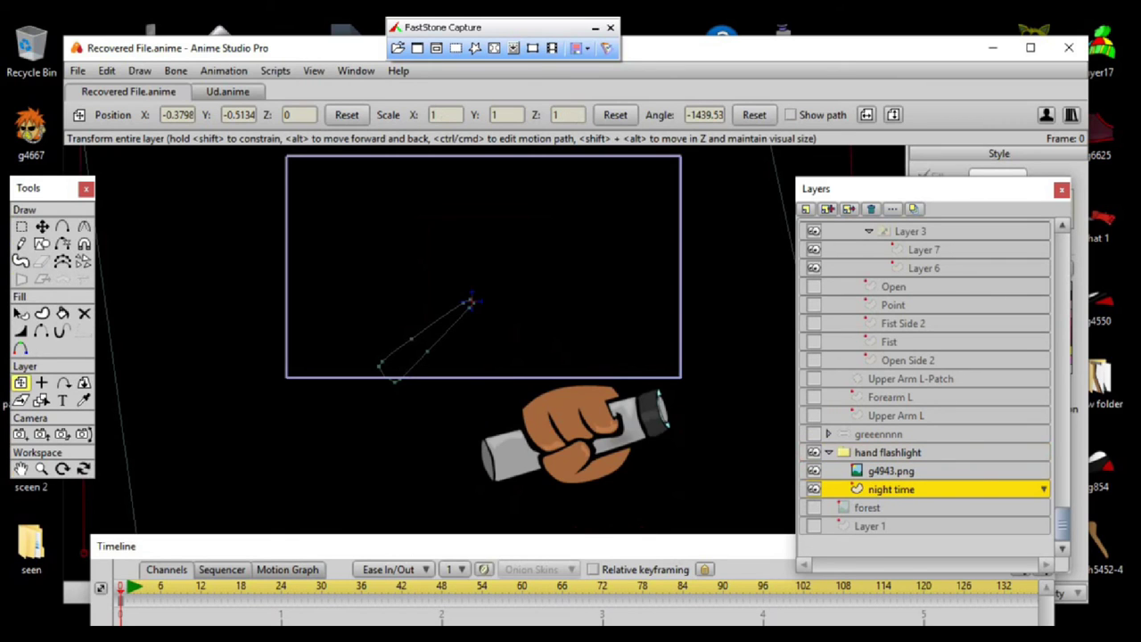
click(814, 489)
click(813, 490)
click(813, 509)
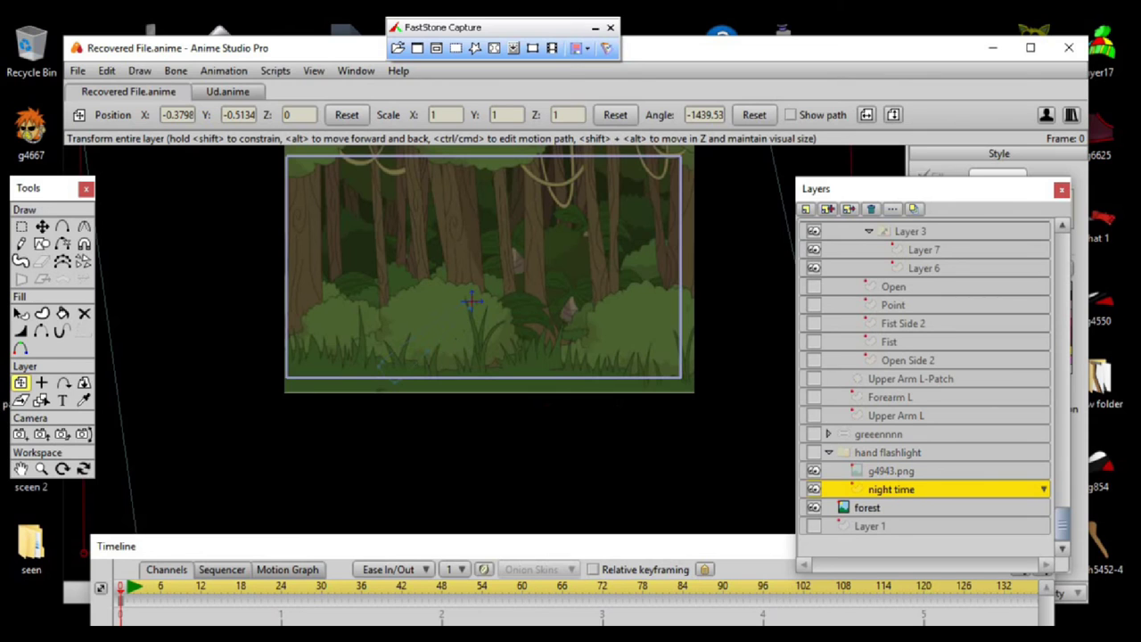
click(867, 508)
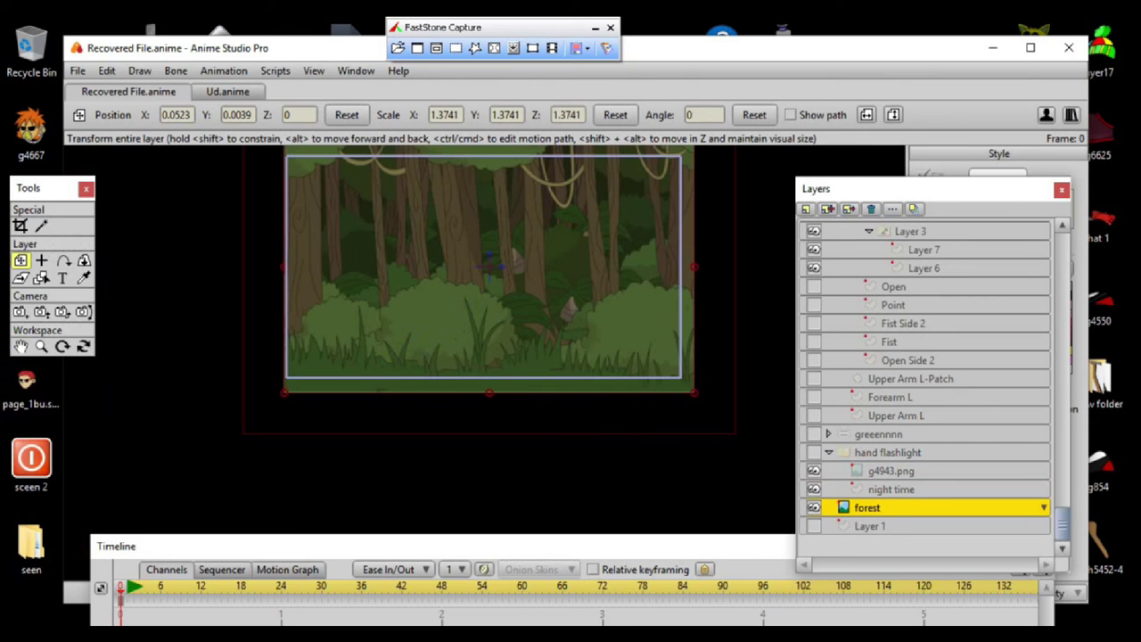
drag(486, 303, 477, 355)
scroll(477, 355, up, 4)
scroll(477, 354, down, 2)
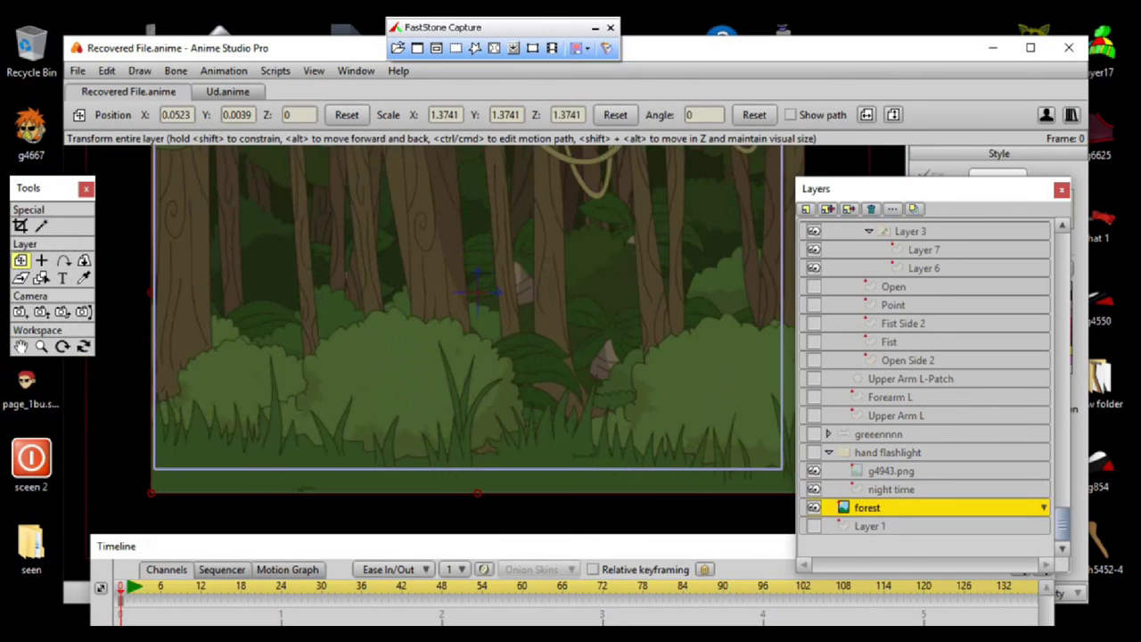
click(813, 453)
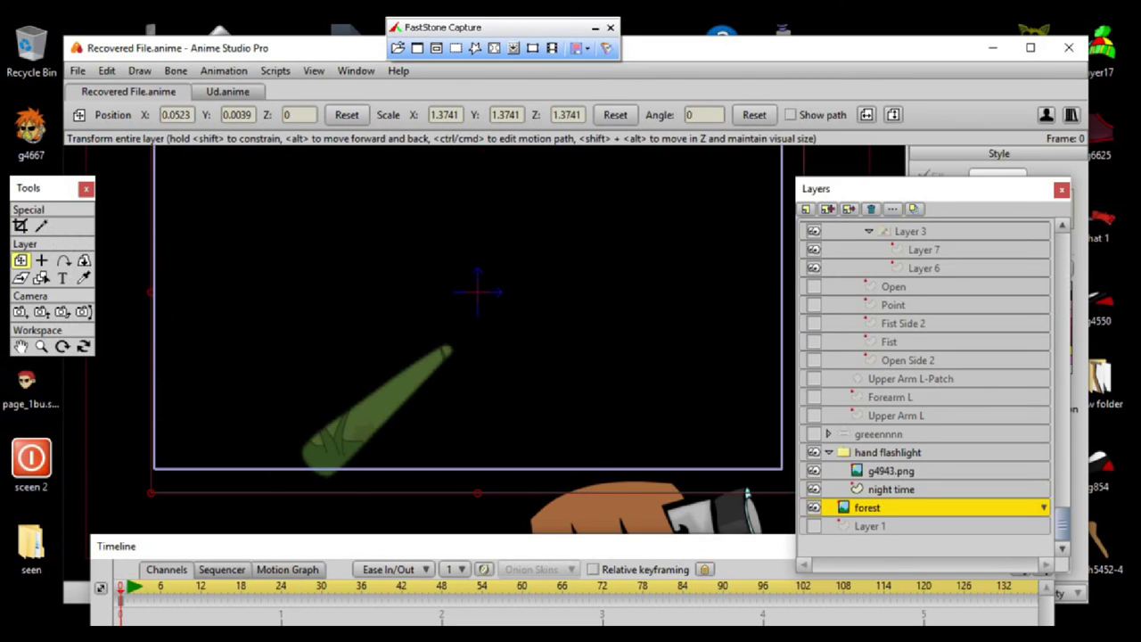
Rotate the g4943.png hand image to about 969 degrees and move it up next to the beam opening.
click(891, 490)
click(891, 471)
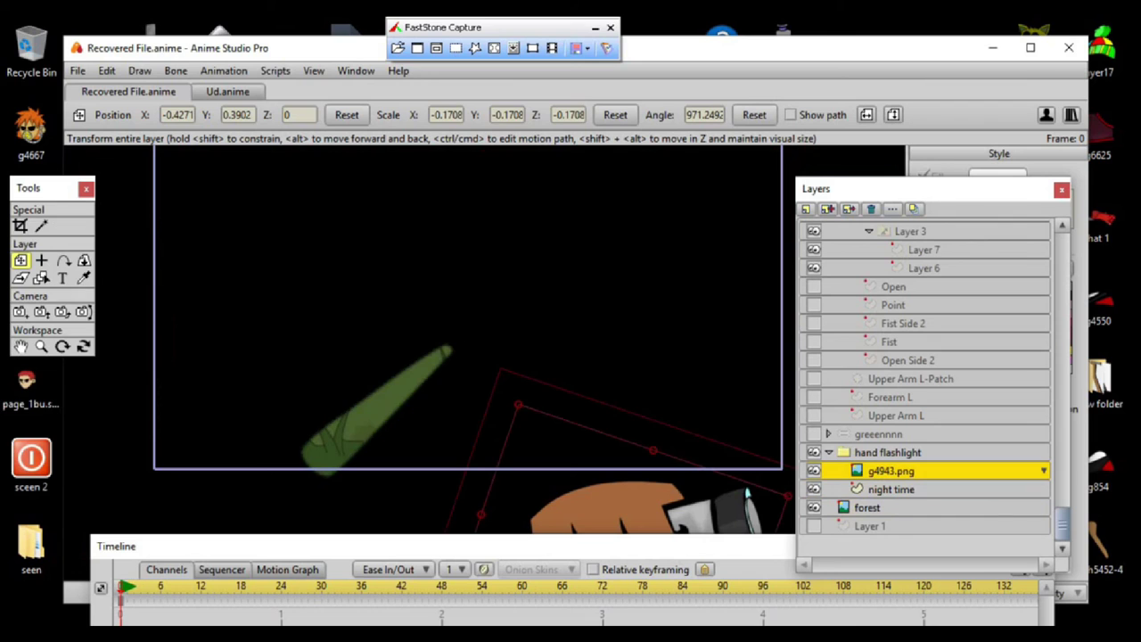
drag(642, 420, 680, 414)
click(679, 415)
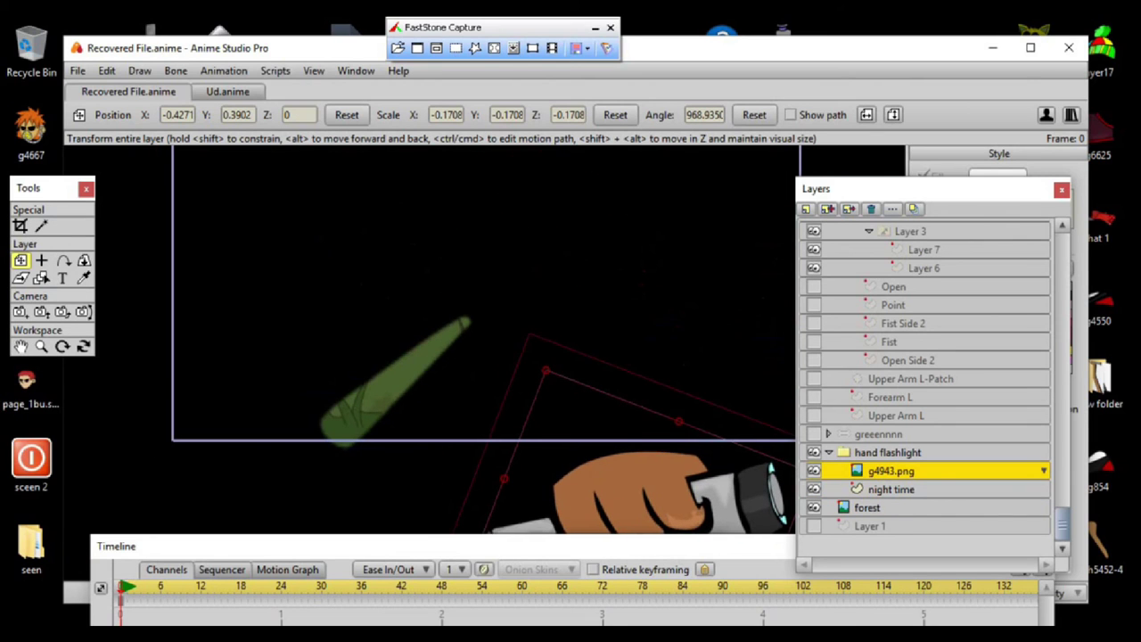
drag(624, 472, 599, 265)
drag(598, 265, 571, 331)
scroll(571, 331, down, 2)
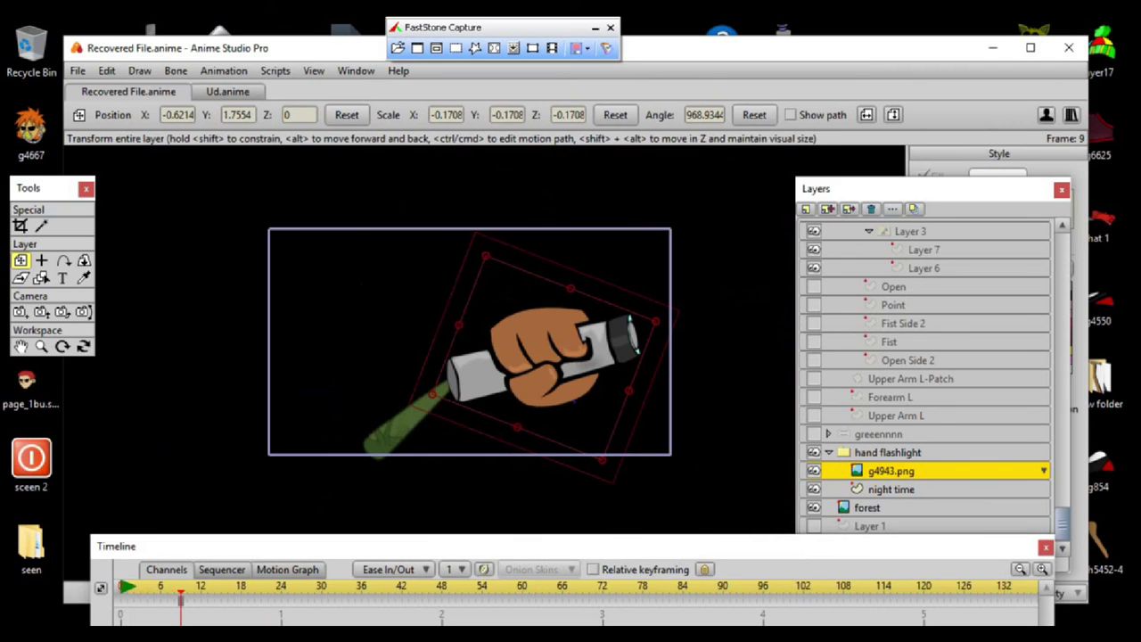
Shrink the hand image to a scale of about -0.026, rotate it to align with the beam, and place it at the beam's tip.
drag(667, 317, 580, 385)
scroll(581, 384, up, 2)
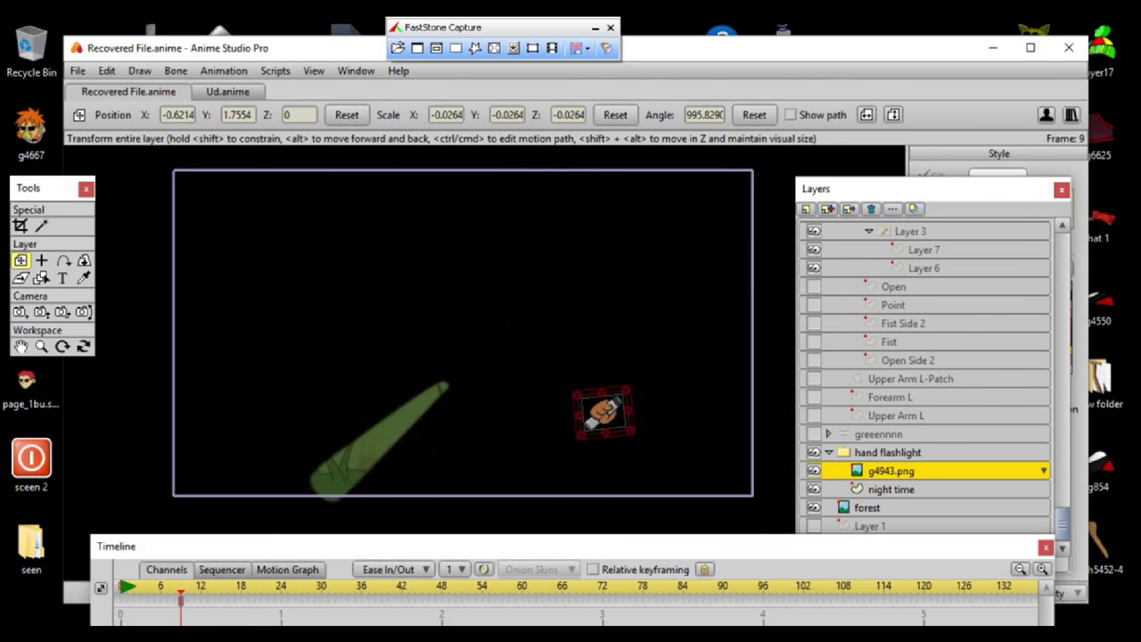
scroll(607, 413, up, 1)
drag(624, 424, 558, 288)
scroll(464, 379, up, 7)
scroll(580, 302, up, 6)
scroll(558, 288, down, 5)
Move the upper tip point of the night time layer's beam onto the upper edge of the flashlight's opening.
mouse_move(892, 489)
mouse_down()
mouse_move(892, 463)
mouse_move(891, 497)
mouse_up()
scroll(427, 363, up, 6)
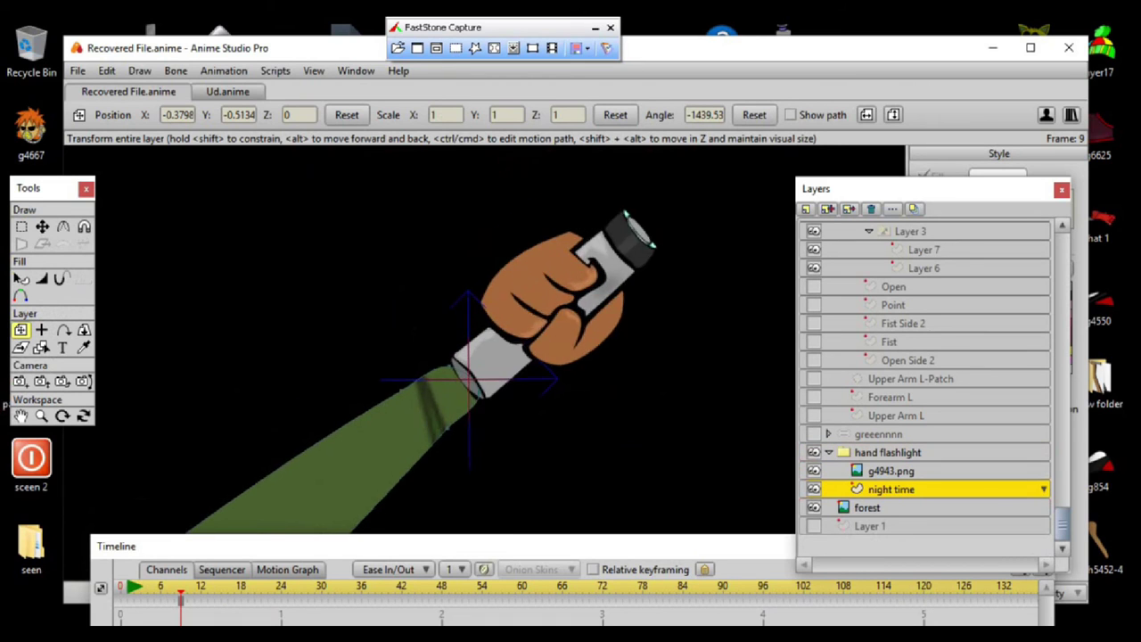
scroll(482, 360, down, 1)
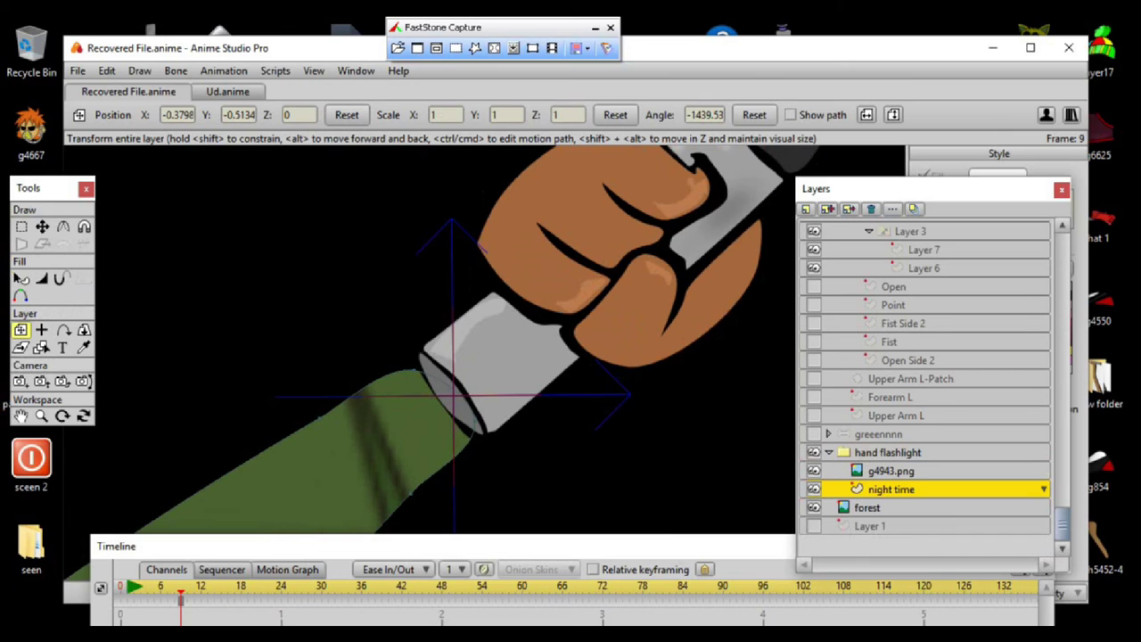
key(t)
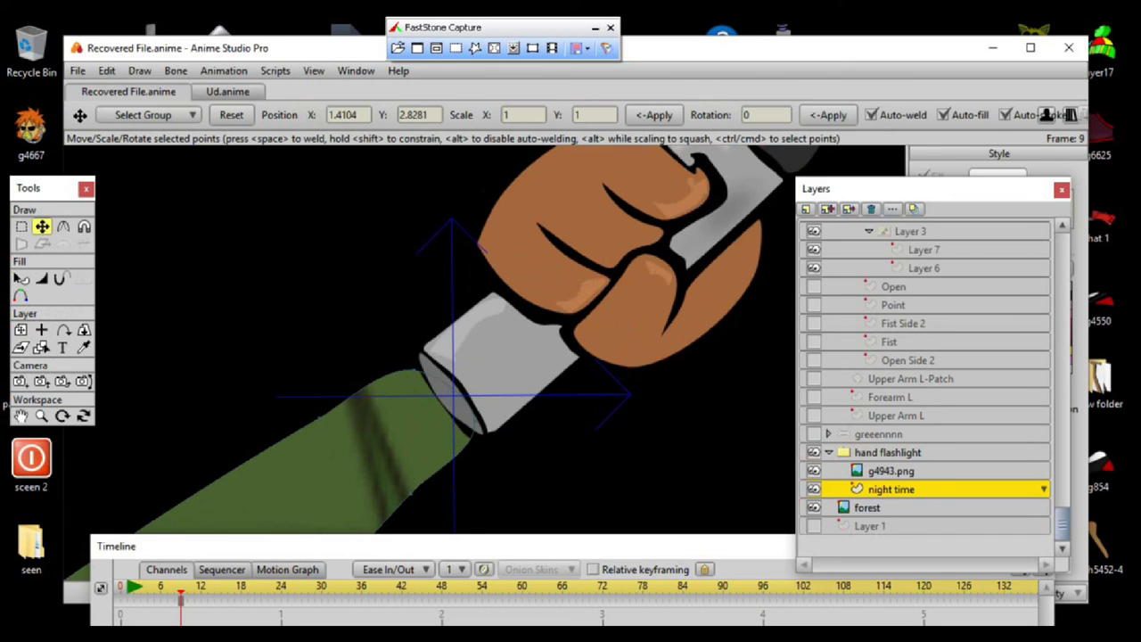
scroll(461, 374, up, 7)
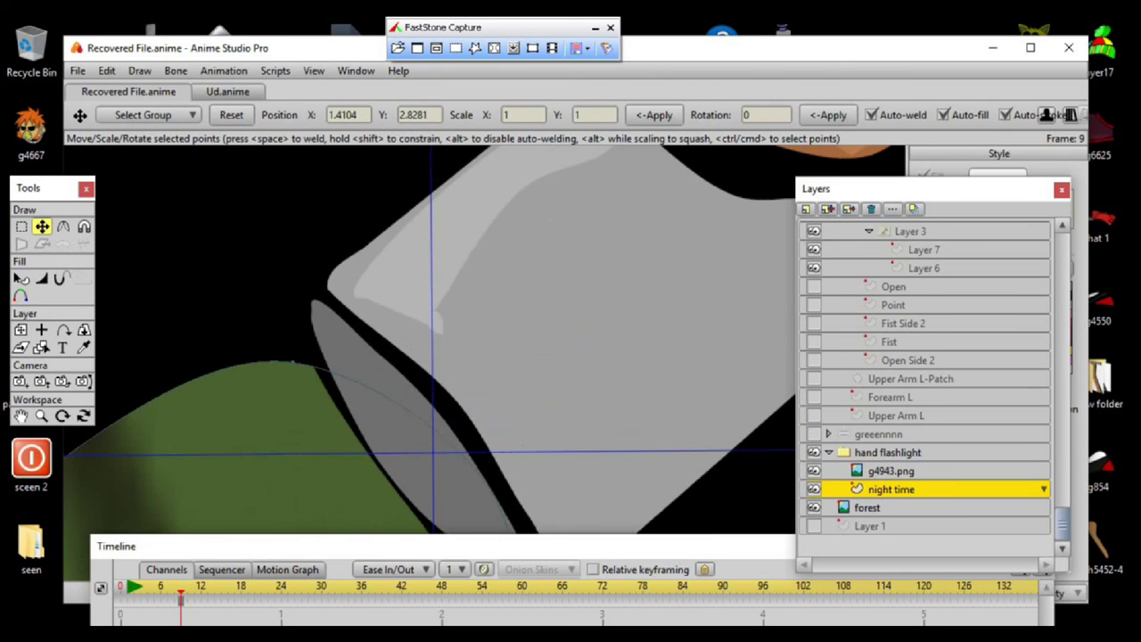
drag(293, 362, 318, 310)
scroll(486, 362, down, 4)
drag(458, 407, 507, 316)
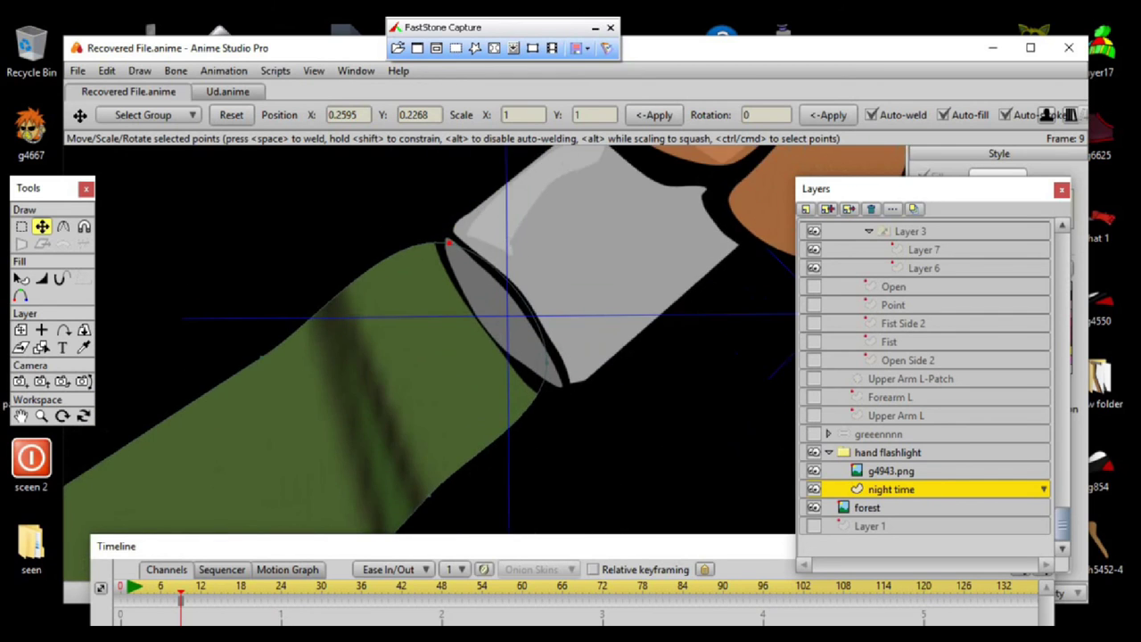
Move the lower tip point of the beam onto the lower edge of the flashlight's opening.
scroll(486, 362, up, 3)
drag(507, 416, 510, 297)
drag(389, 472, 420, 467)
drag(462, 364, 430, 466)
scroll(486, 362, up, 2)
drag(597, 337, 637, 370)
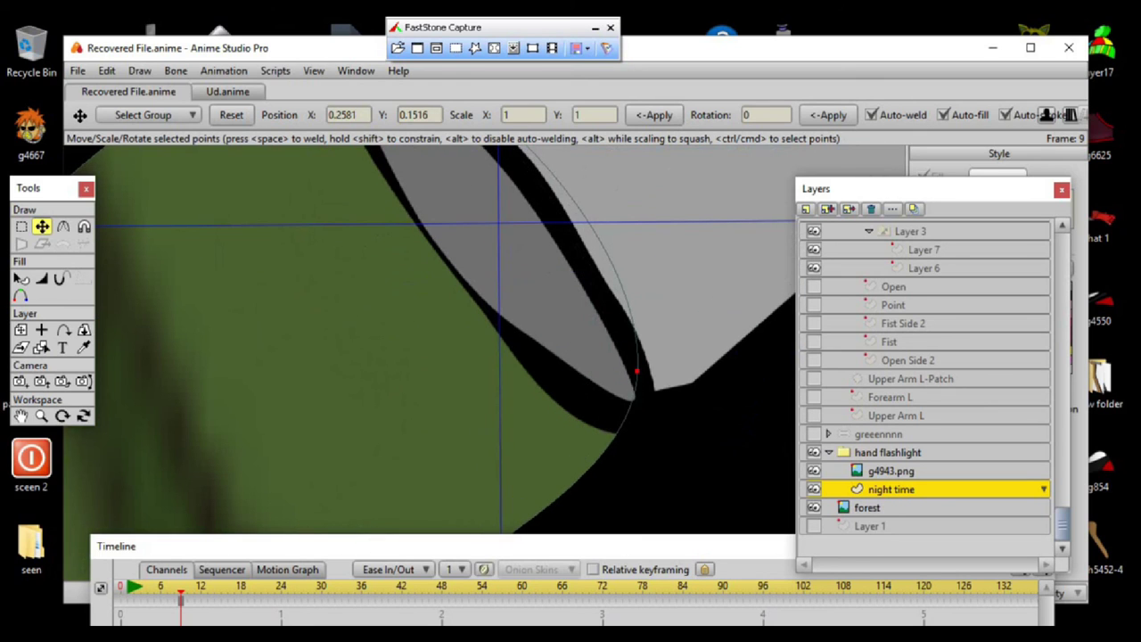
scroll(571, 339, down, 3)
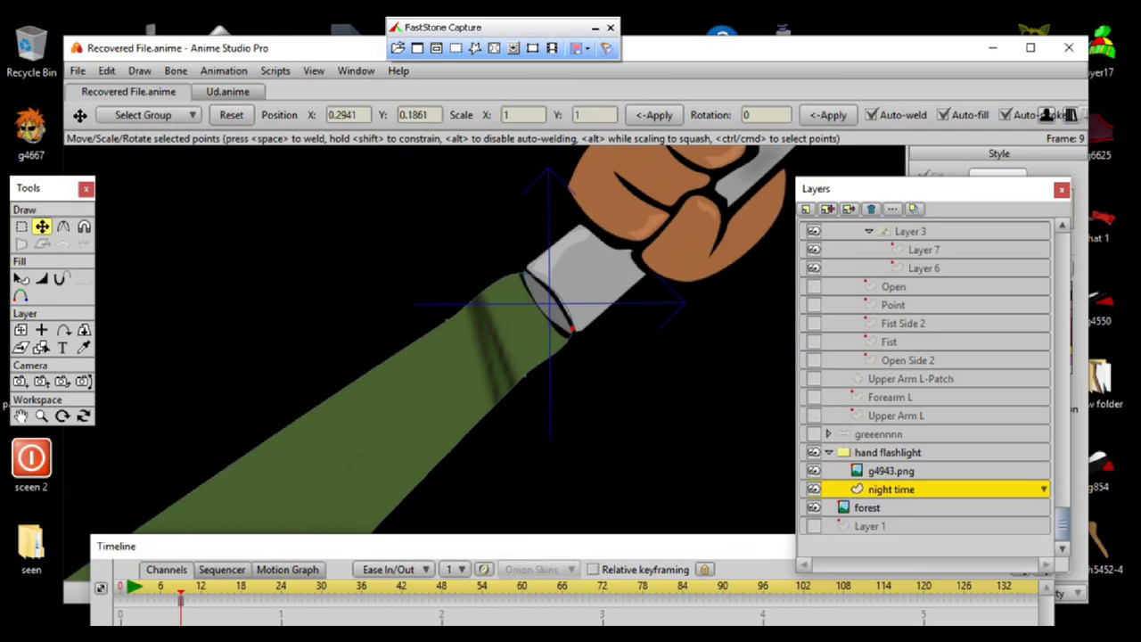
Refine the beam's upper tip point and move the two neighbouring side points closer to the flashlight to straighten the beam's sides.
drag(526, 273, 531, 277)
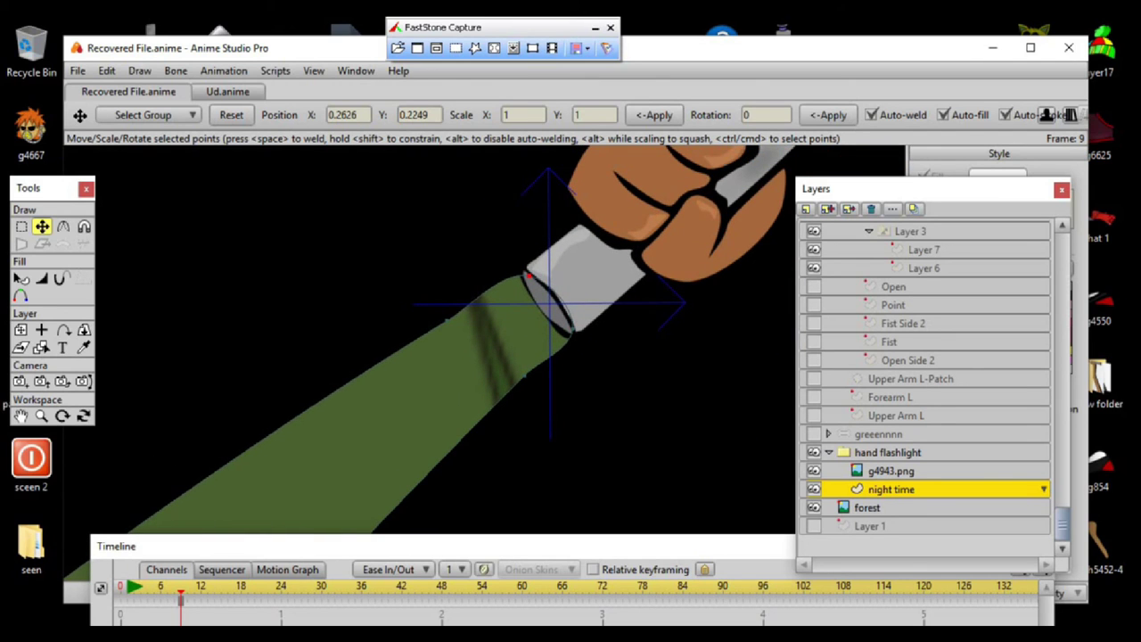
drag(446, 321, 483, 299)
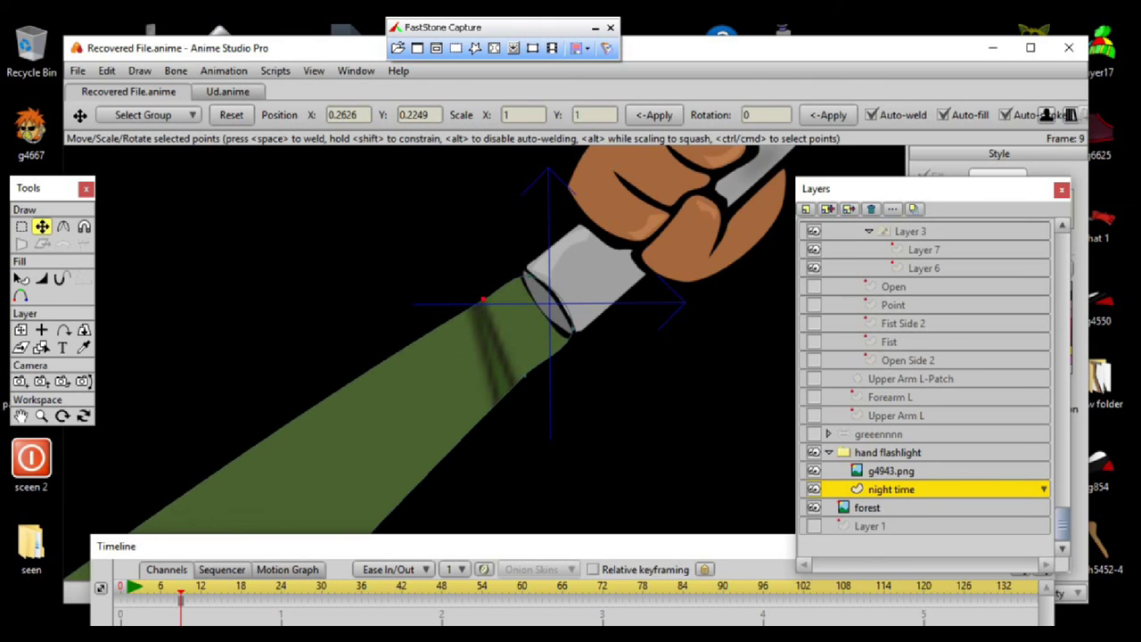
drag(525, 375, 549, 361)
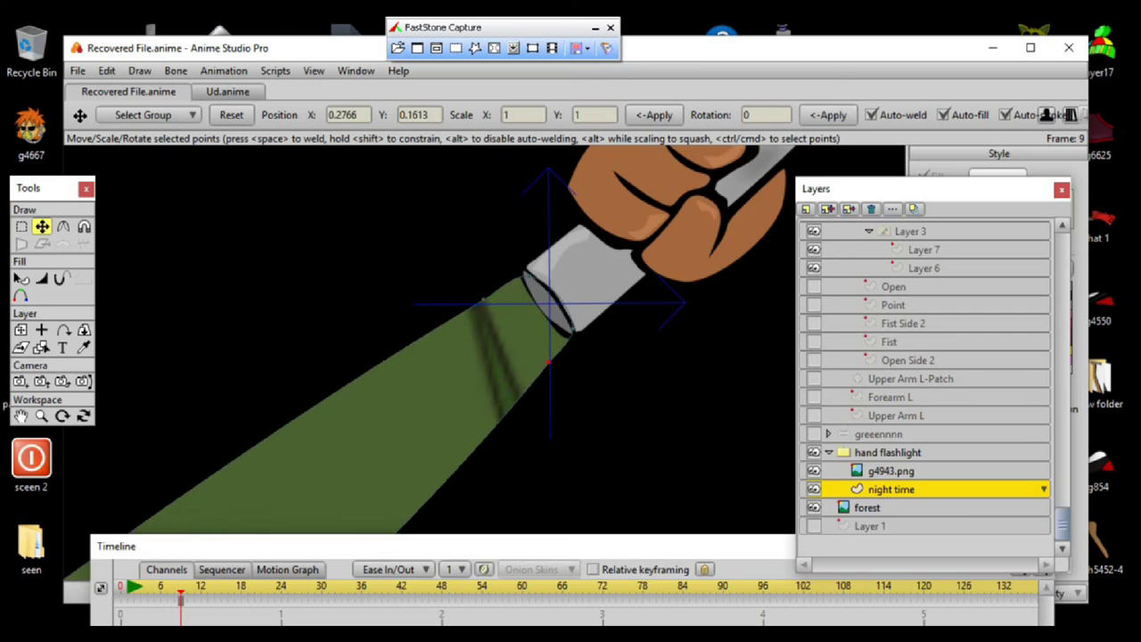
scroll(549, 303, down, 5)
drag(428, 428, 461, 410)
scroll(484, 357, down, 2)
scroll(600, 299, up, 5)
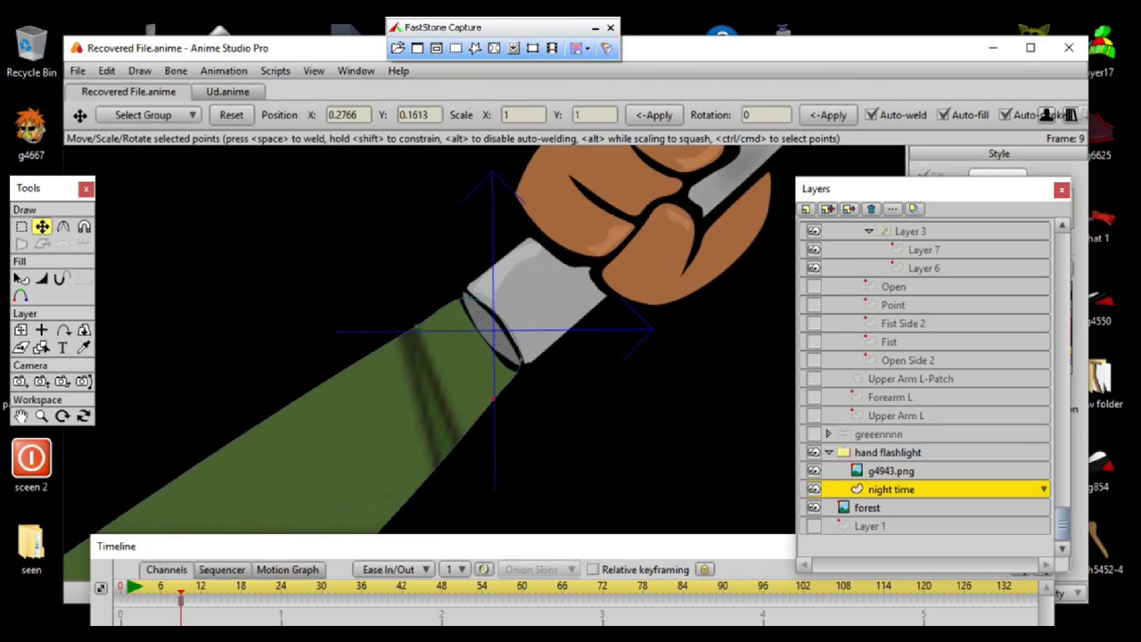
Set the hand flashlight group's origin beside the fist at about X 0.0532, Y -0.2655, and return to the Transform Layer tool.
click(887, 453)
drag(553, 304, 448, 382)
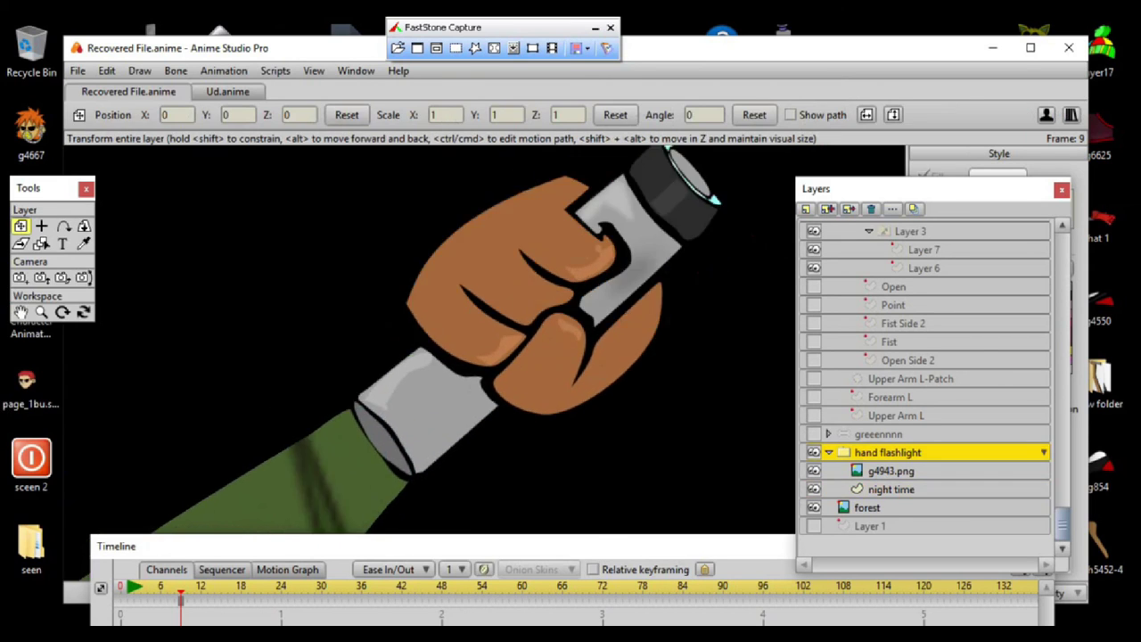
scroll(448, 381, down, 5)
scroll(427, 411, up, 5)
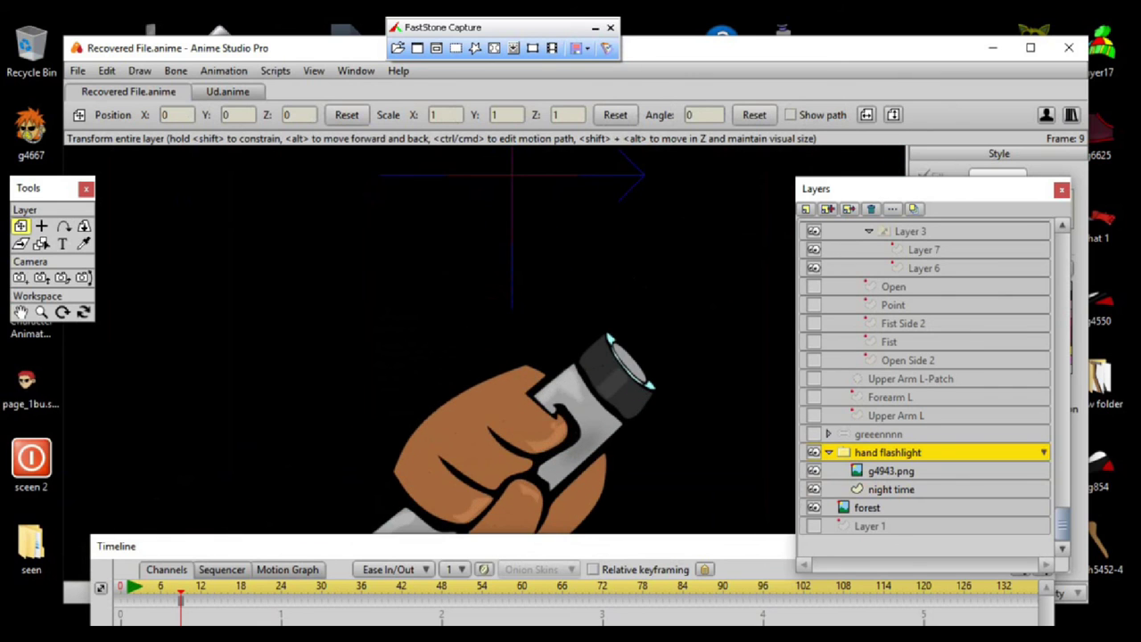
drag(570, 312, 547, 374)
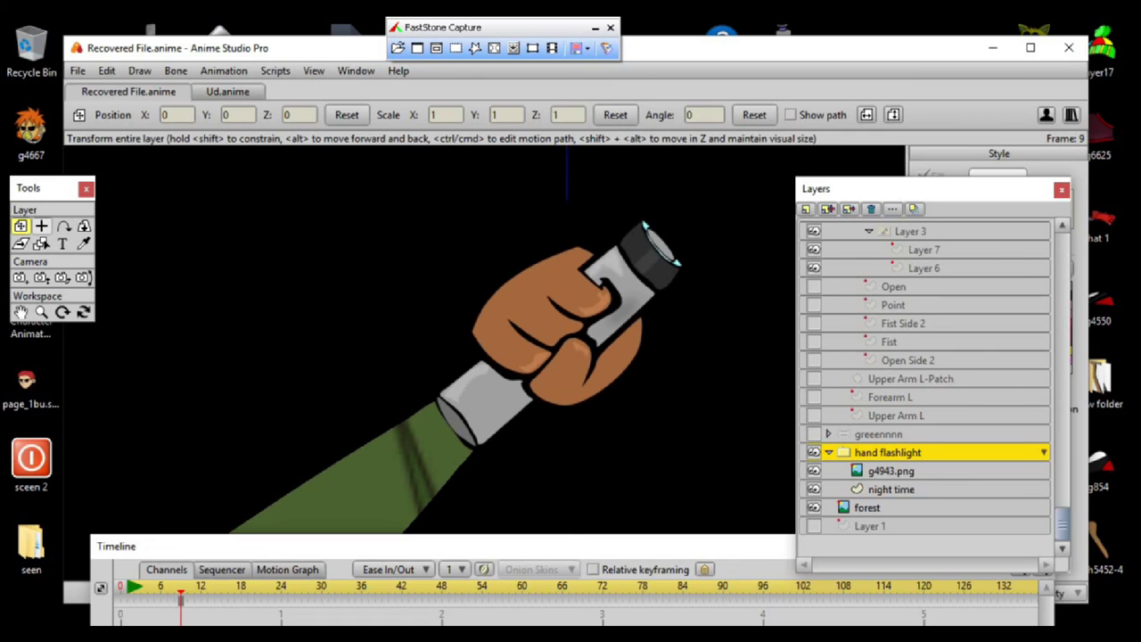
key(0)
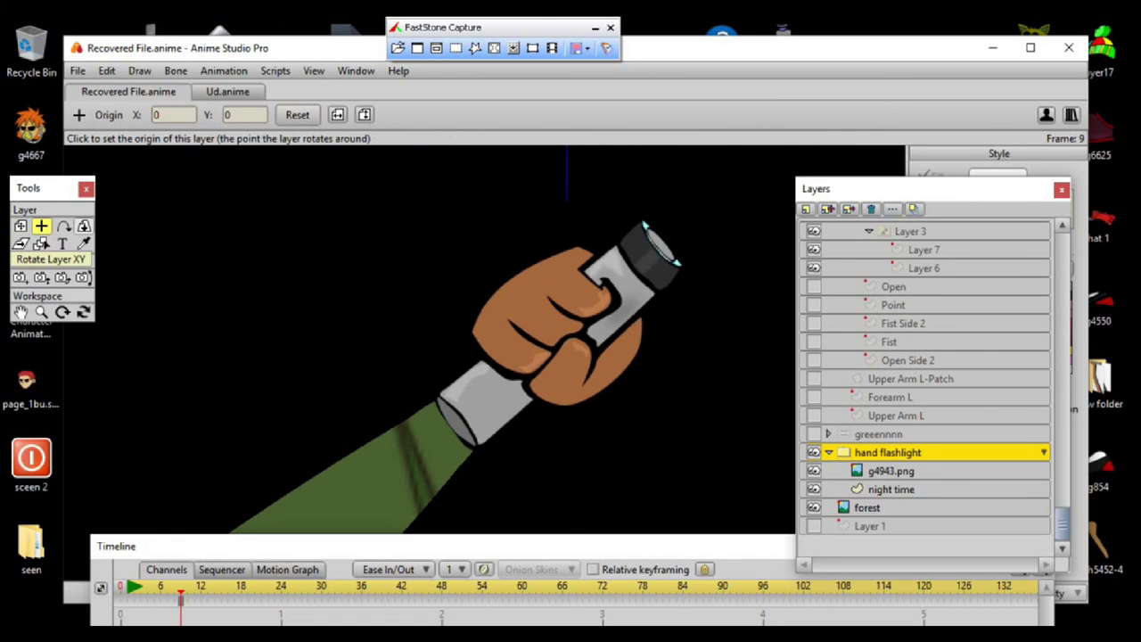
click(624, 379)
drag(624, 378, 658, 280)
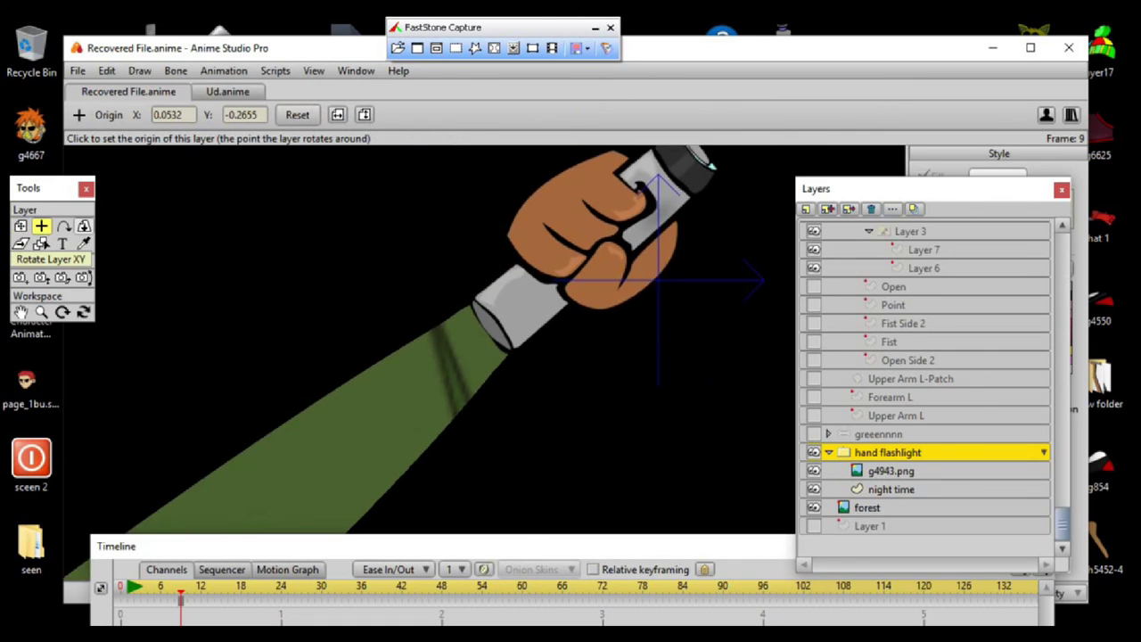
scroll(658, 280, down, 5)
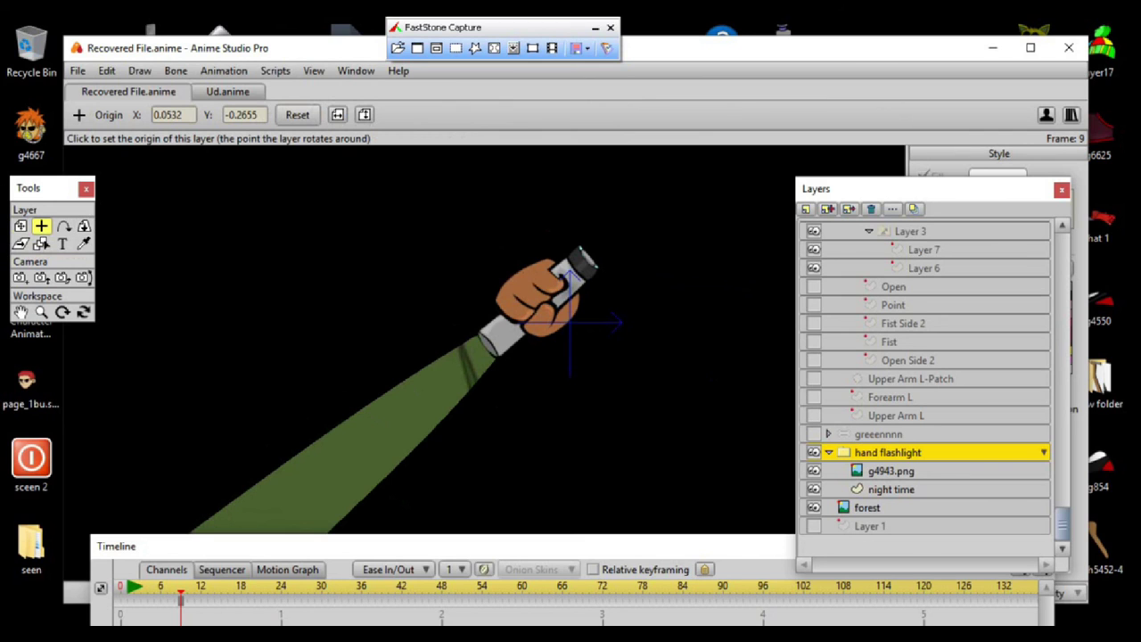
key(m)
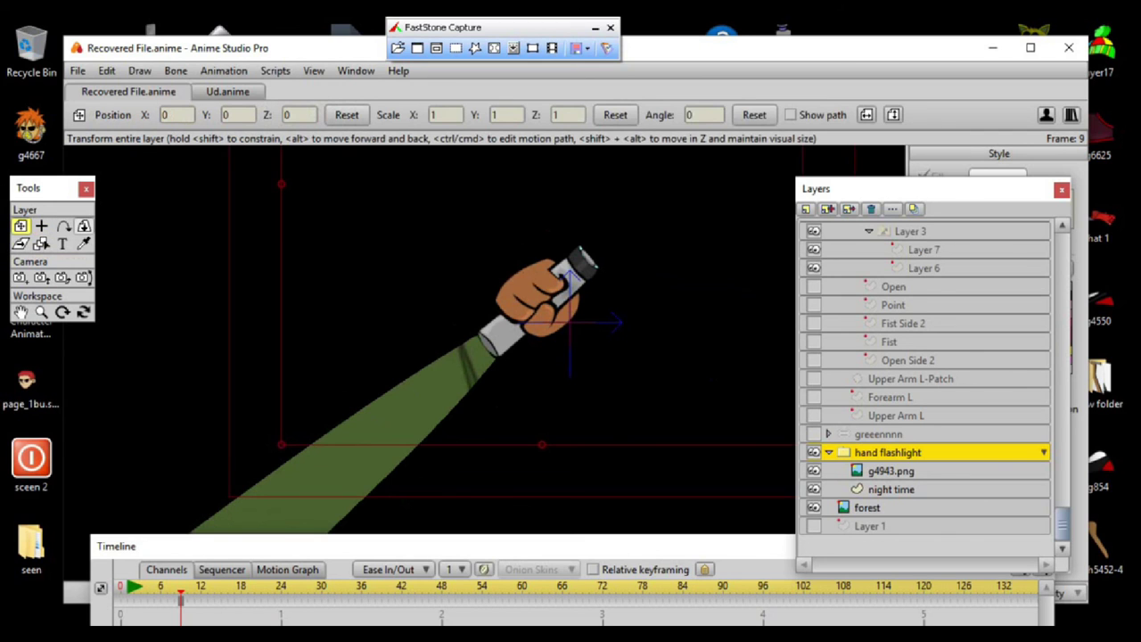
Place the hand flashlight group at about X -0.0694, Y 0.2699 and rotate it to an angle of about -382.26.
drag(625, 471, 656, 433)
scroll(608, 475, down, 5)
scroll(607, 475, up, 3)
drag(569, 335, 509, 267)
scroll(493, 416, down, 1)
scroll(493, 415, up, 3)
scroll(520, 314, down, 4)
scroll(520, 314, up, 5)
scroll(508, 266, down, 2)
scroll(508, 267, up, 2)
drag(661, 272, 544, 146)
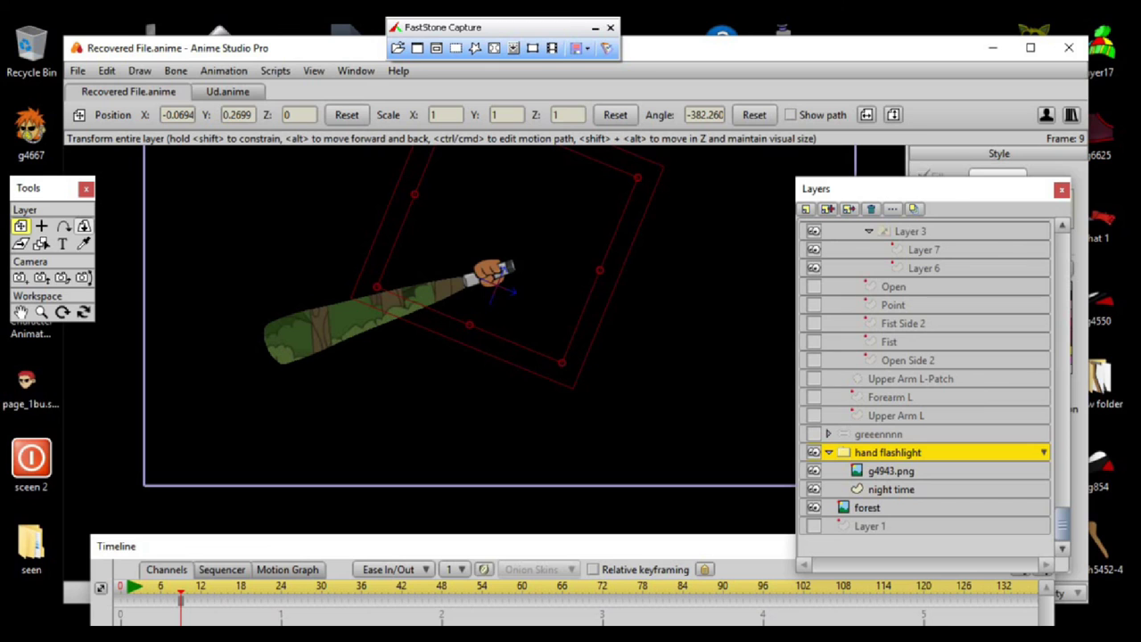
Set the night time layer's opacity to 85% and apply the layer settings.
click(892, 490)
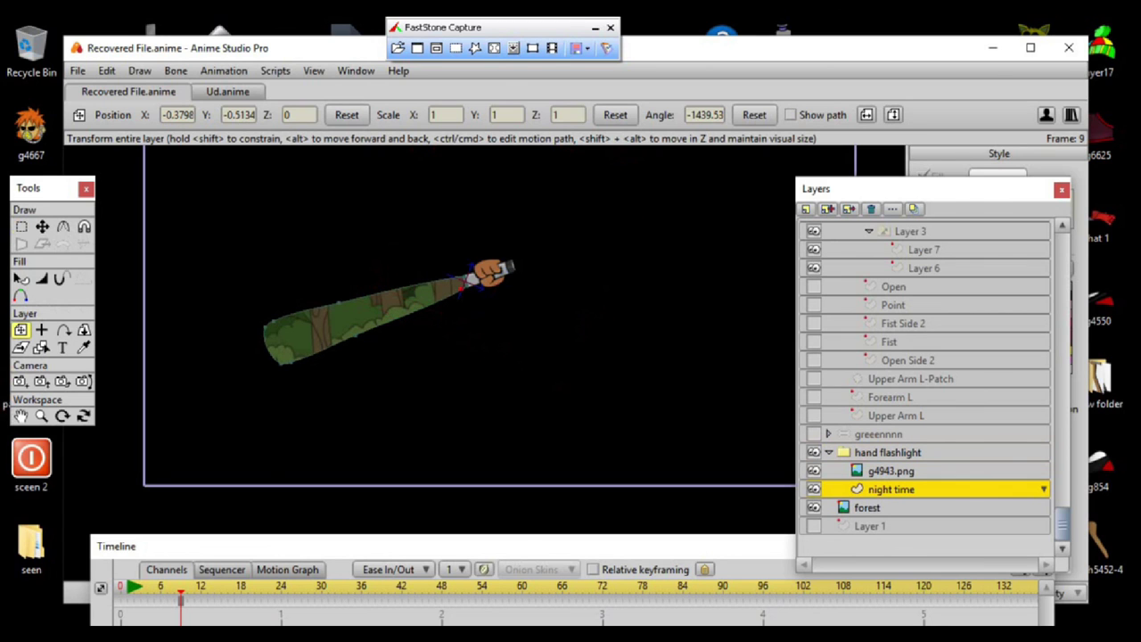
double_click(891, 489)
click(664, 257)
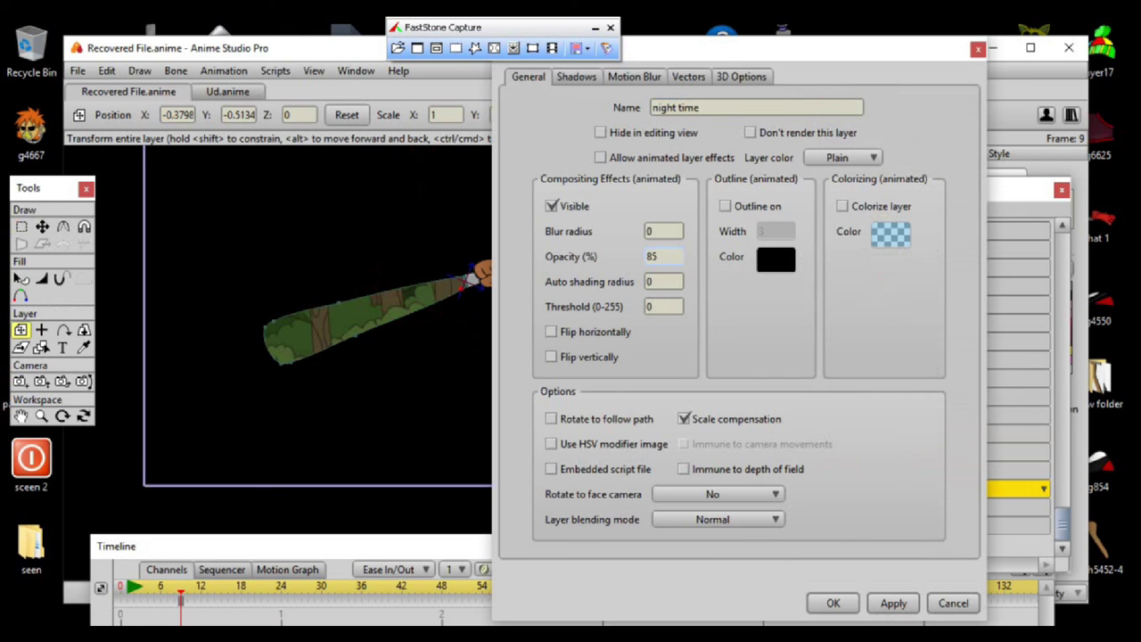
click(894, 604)
click(833, 604)
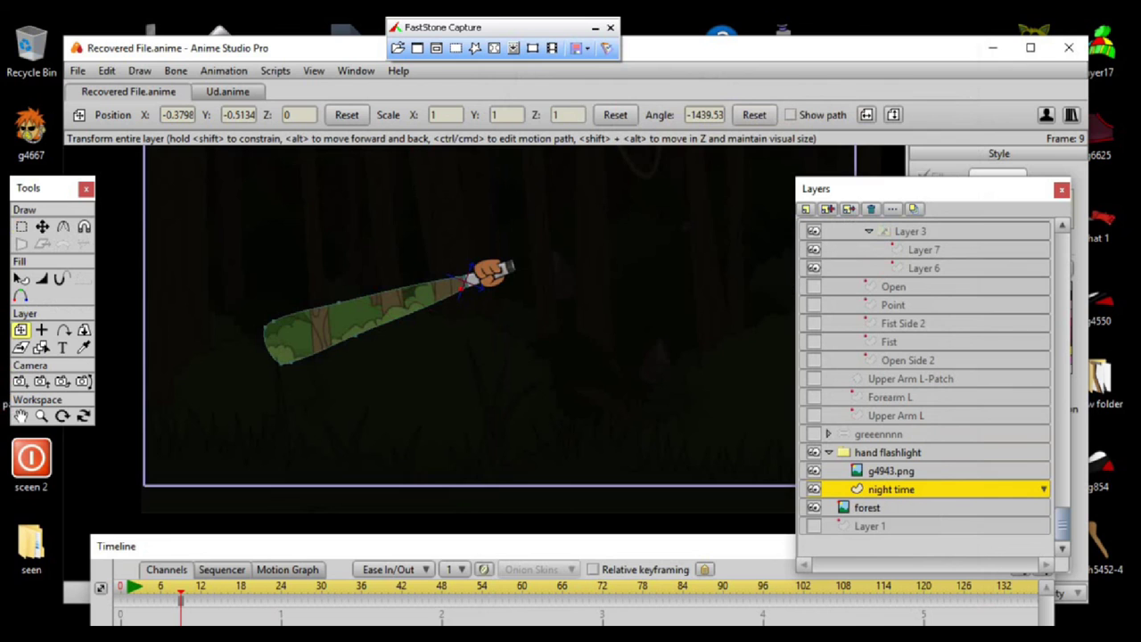
Rotate the hand flashlight group to an angle of about -396.5 so the beam lies nearly horizontal.
scroll(506, 366, up, 5)
drag(486, 365, 636, 255)
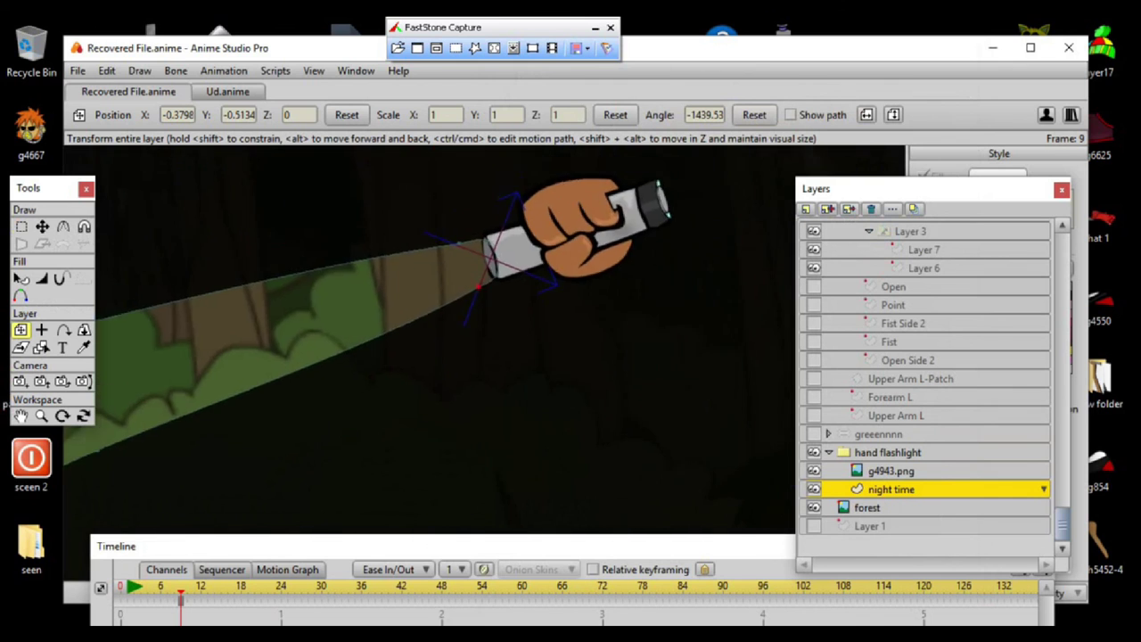
scroll(499, 338, down, 8)
scroll(499, 339, up, 2)
scroll(483, 359, up, 2)
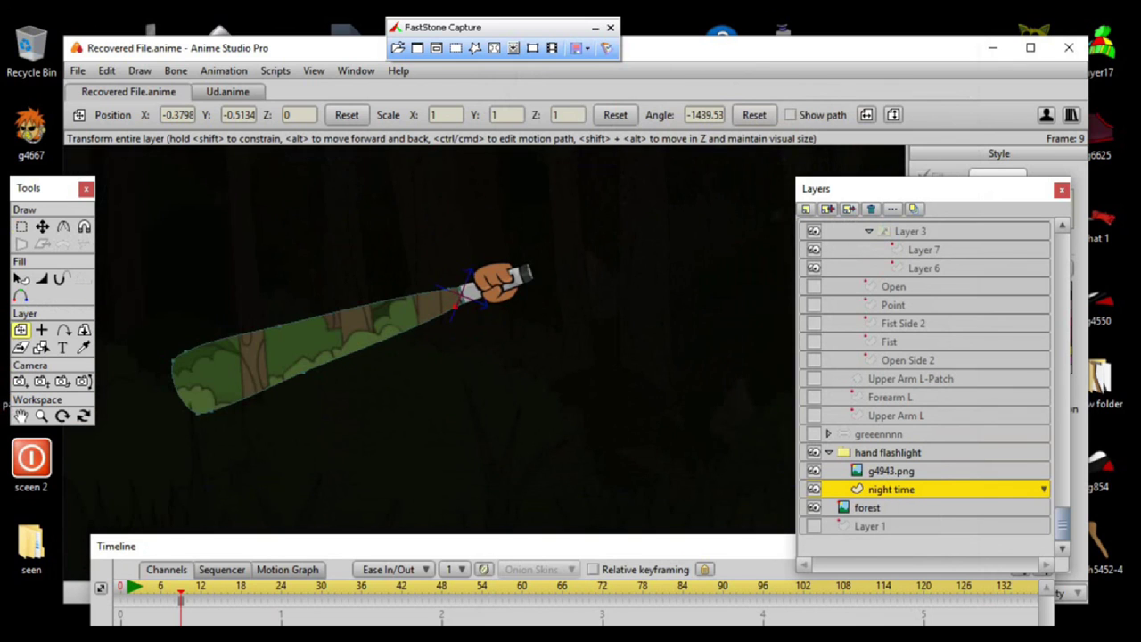
click(889, 453)
drag(616, 420, 743, 443)
scroll(743, 444, down, 5)
scroll(485, 360, up, 2)
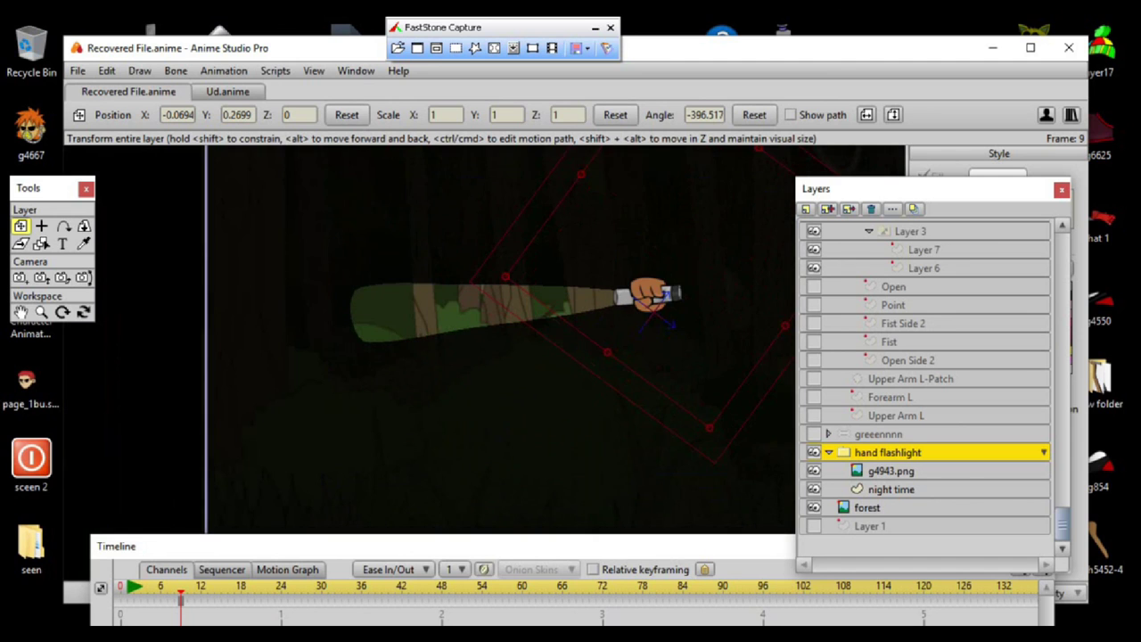
Lengthen the night time layer's beam by moving its far end point and the neighbouring upper and lower points away from the flashlight.
click(891, 489)
drag(535, 357, 585, 365)
scroll(486, 342, up, 2)
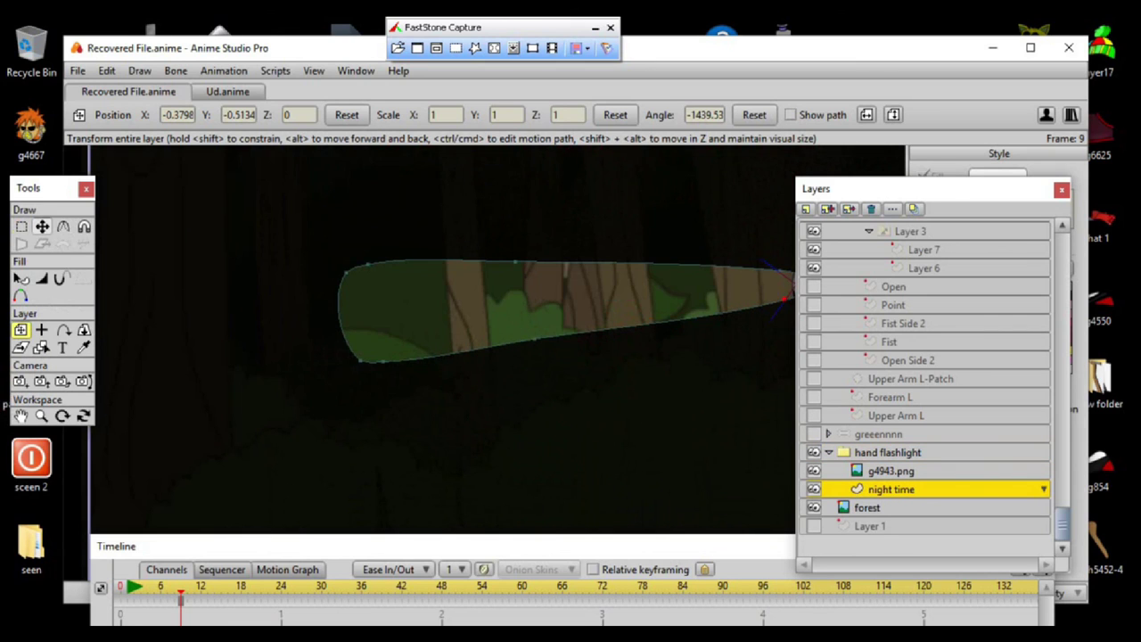
key(t)
drag(339, 308, 148, 305)
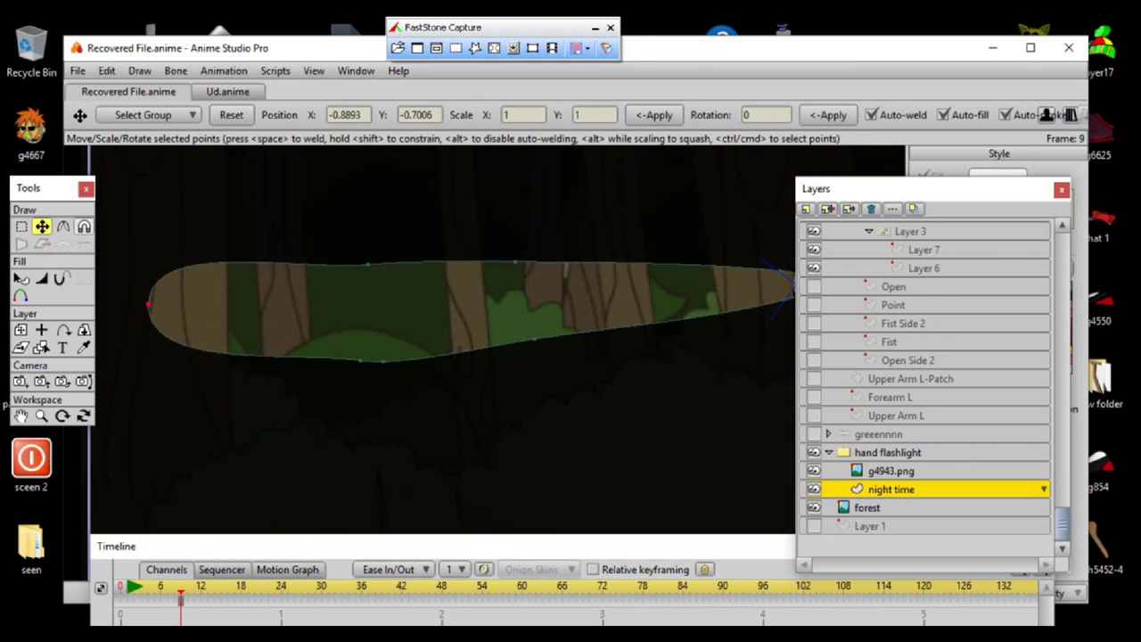
drag(368, 263, 283, 274)
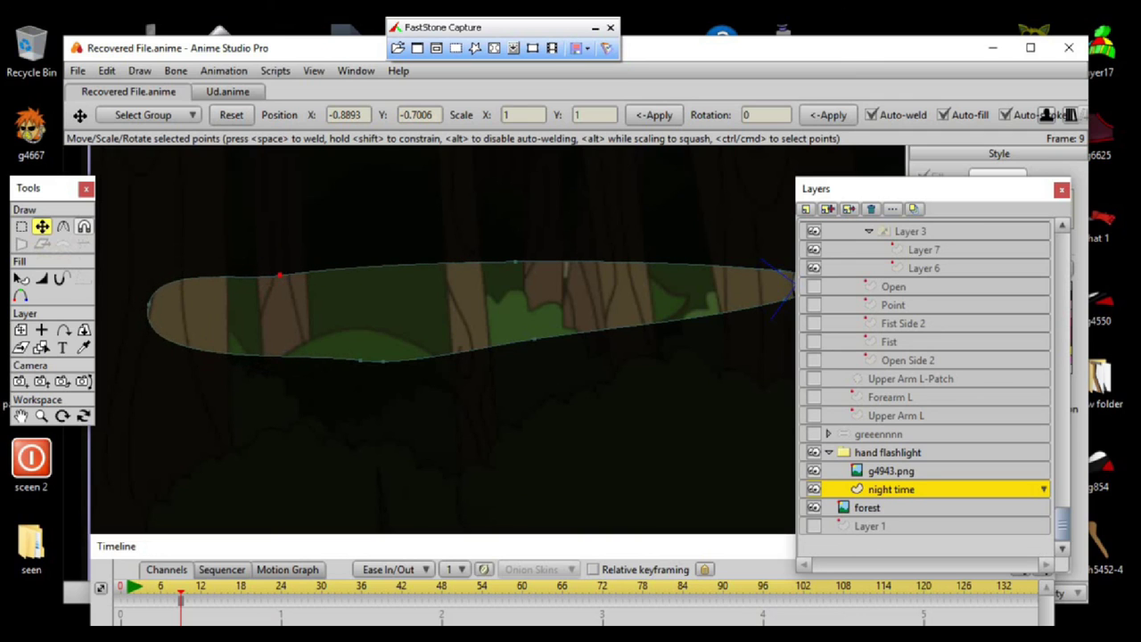
drag(360, 361, 147, 364)
Refine the upper and lower side points near the beam's far end, and select the lower end point with the Curvature tool.
scroll(498, 339, down, 2)
scroll(497, 339, up, 2)
drag(357, 338, 476, 358)
scroll(484, 363, up, 3)
mouse_move(368, 252)
mouse_down()
mouse_move(361, 242)
mouse_move(350, 252)
mouse_up()
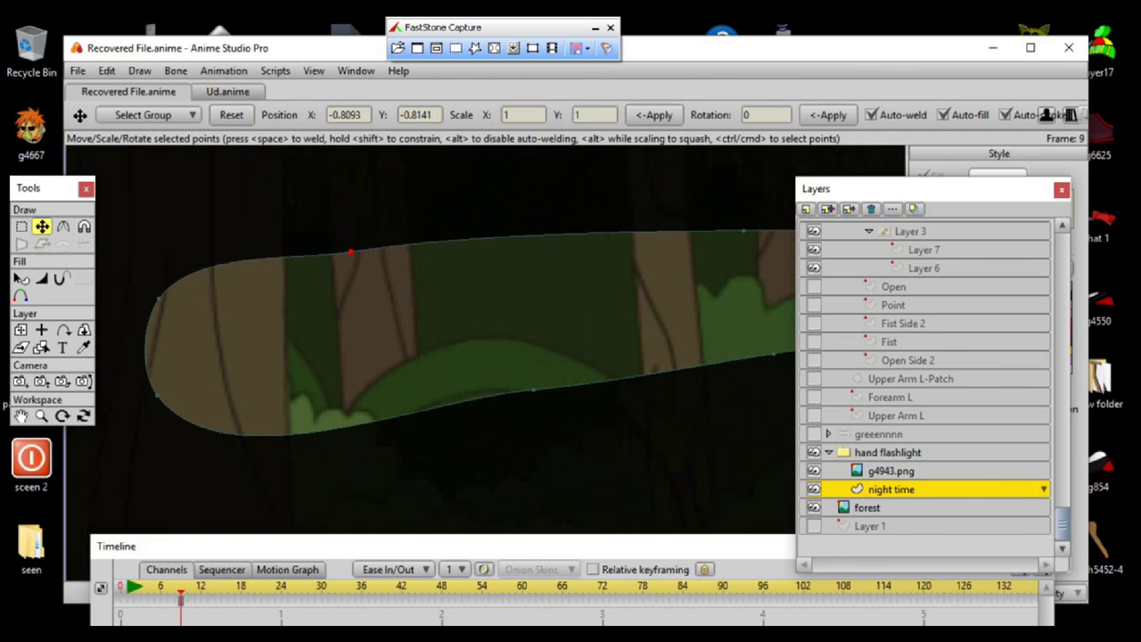
drag(536, 390, 527, 408)
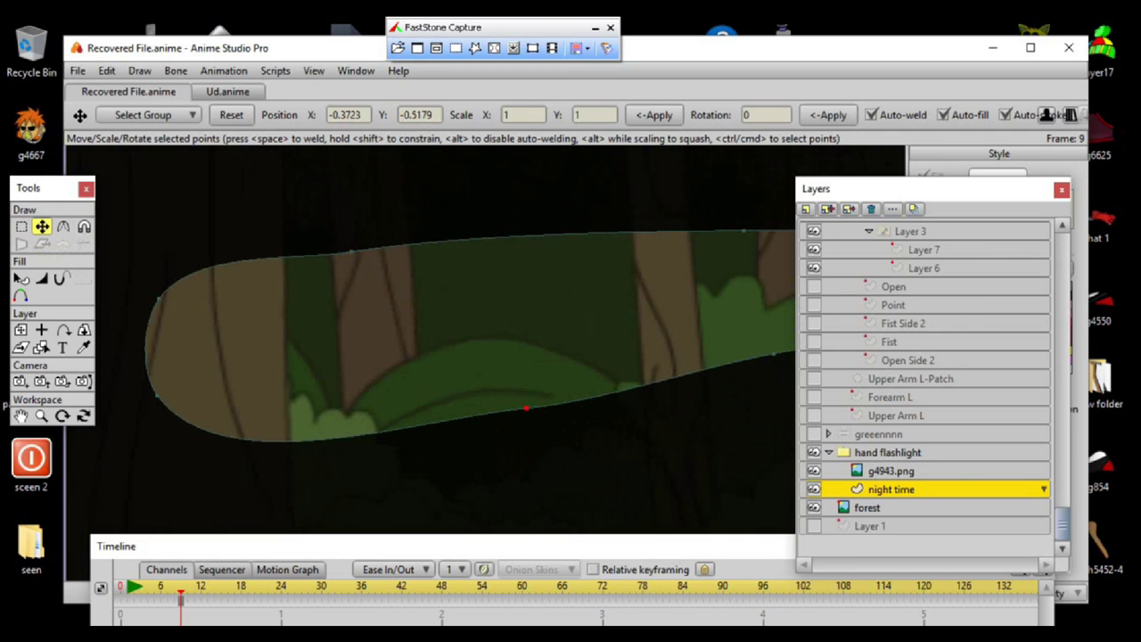
key(c)
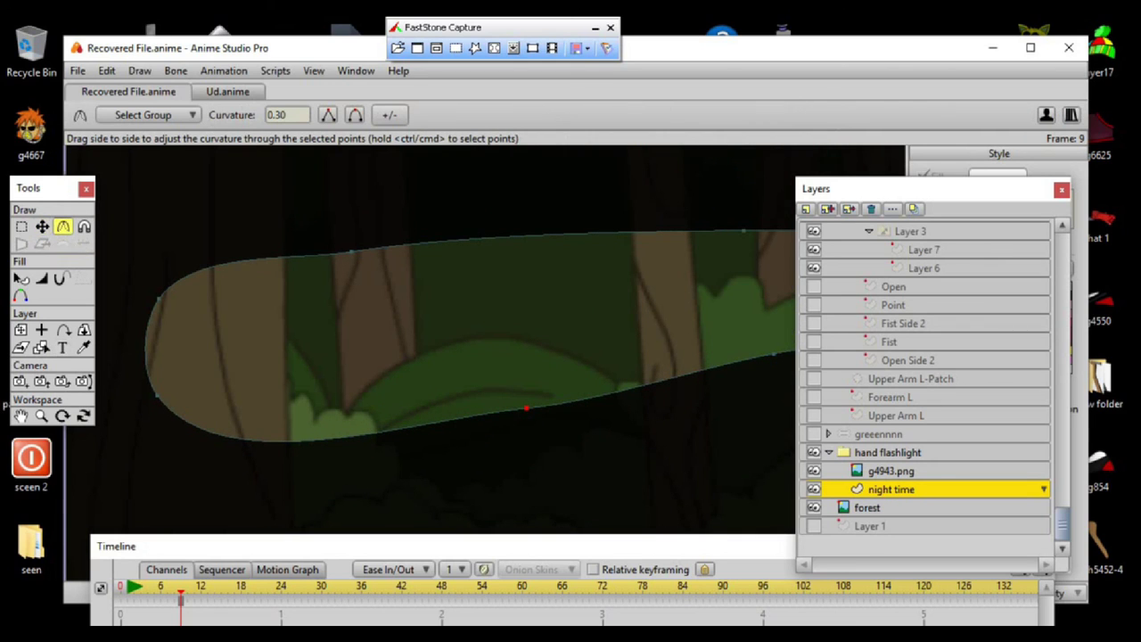
drag(45, 188, 76, 97)
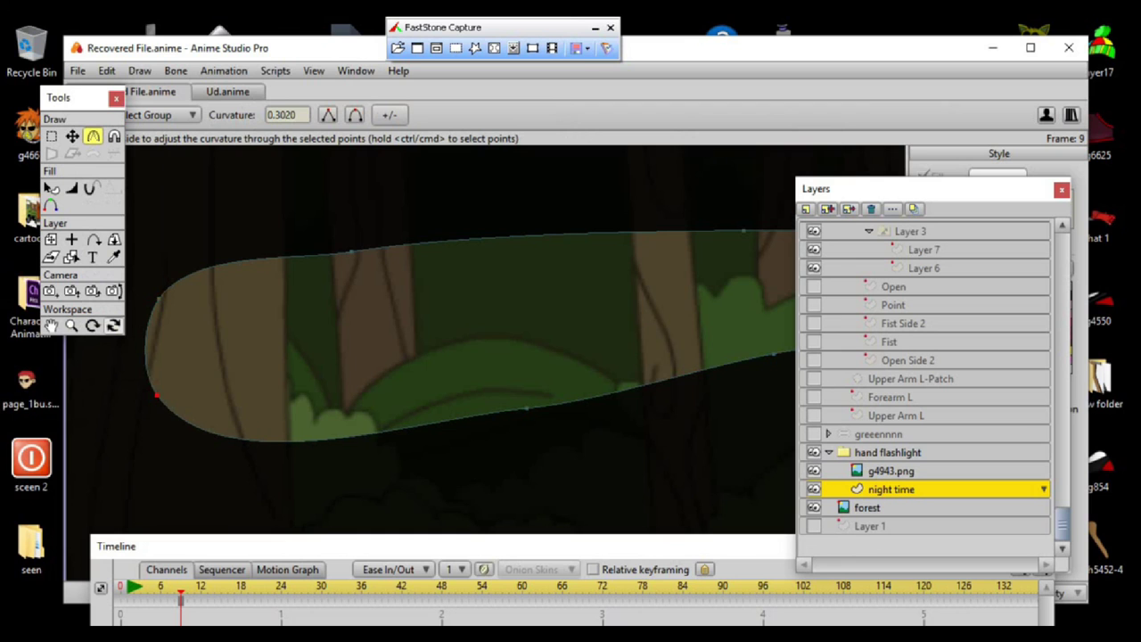
Go to frame 19 and rotate the hand flashlight group so the beam tilts downward into the bushes.
drag(181, 599, 120, 599)
drag(437, 526, 589, 486)
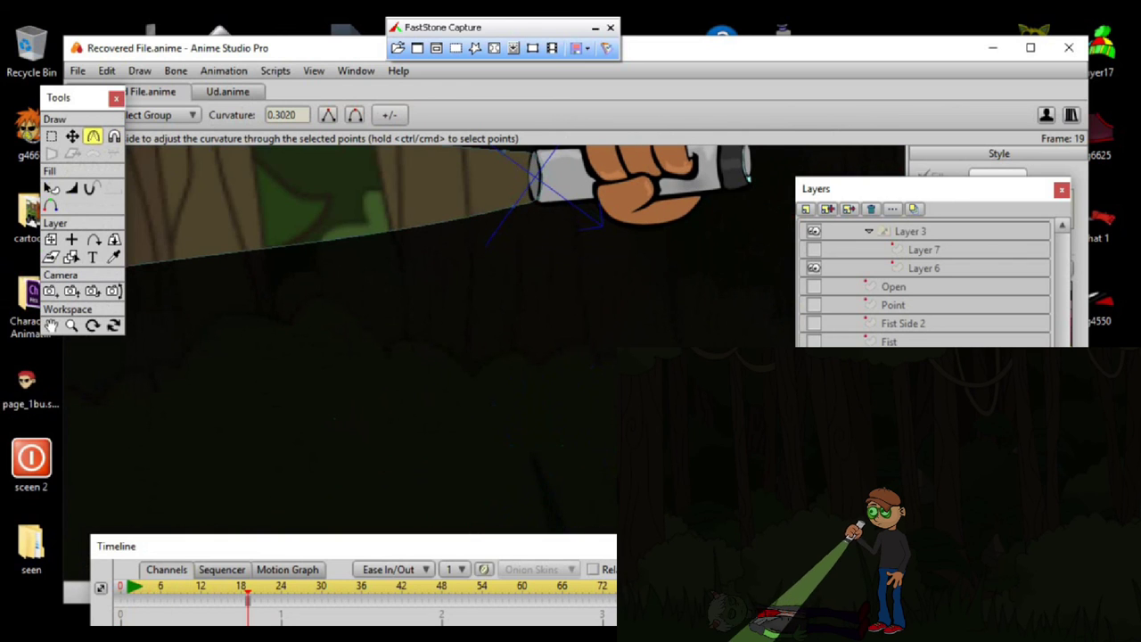
scroll(486, 346, up, 2)
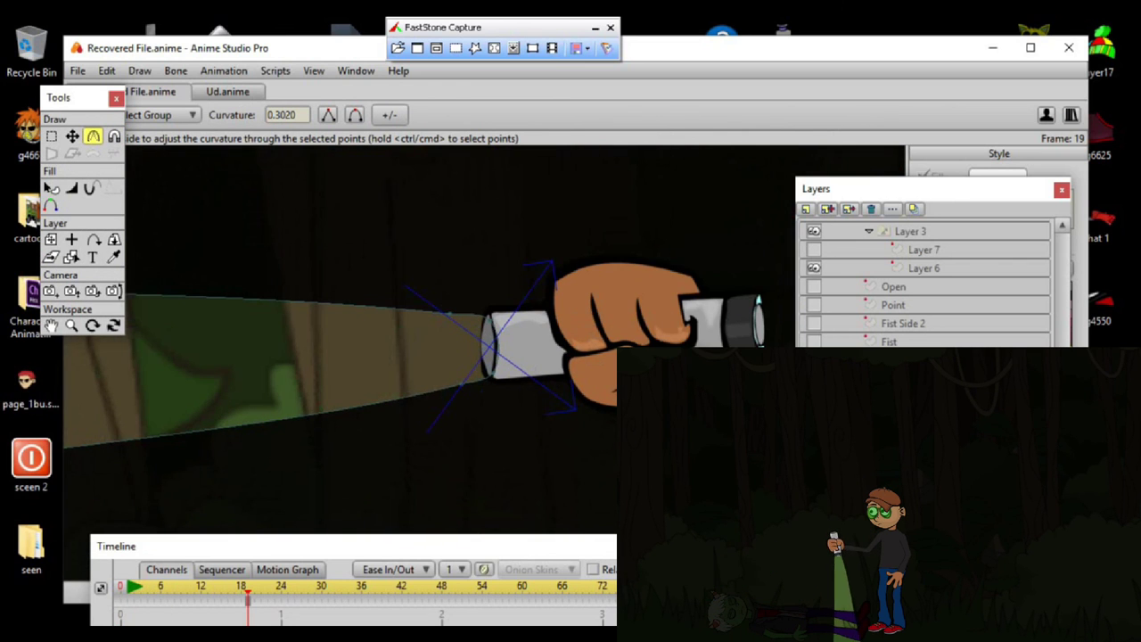
scroll(456, 351, down, 7)
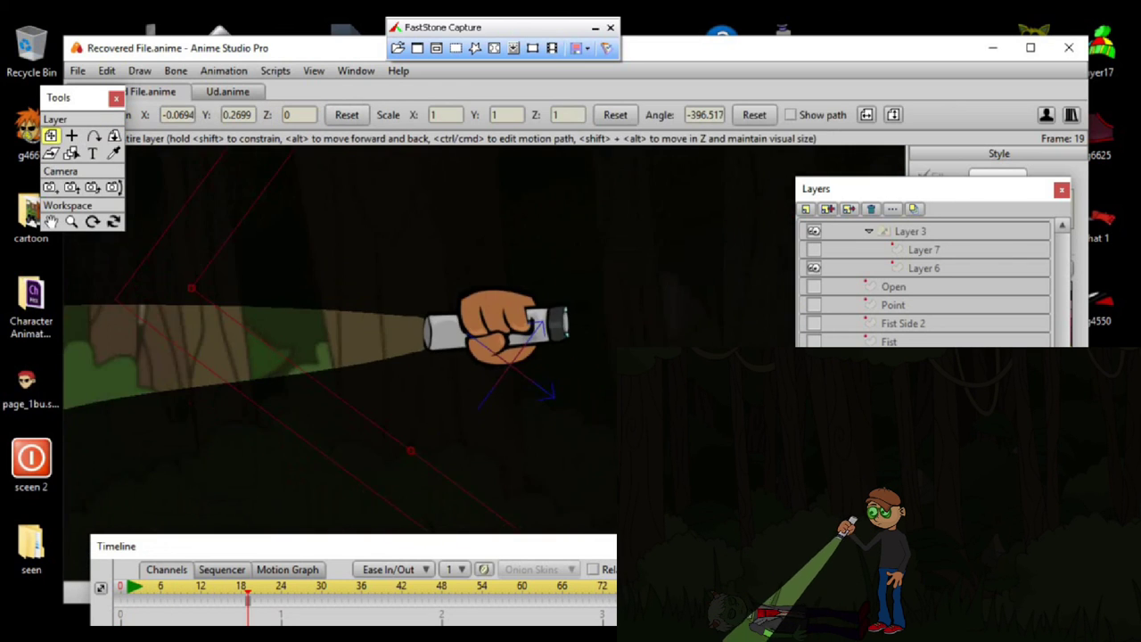
scroll(482, 361, up, 9)
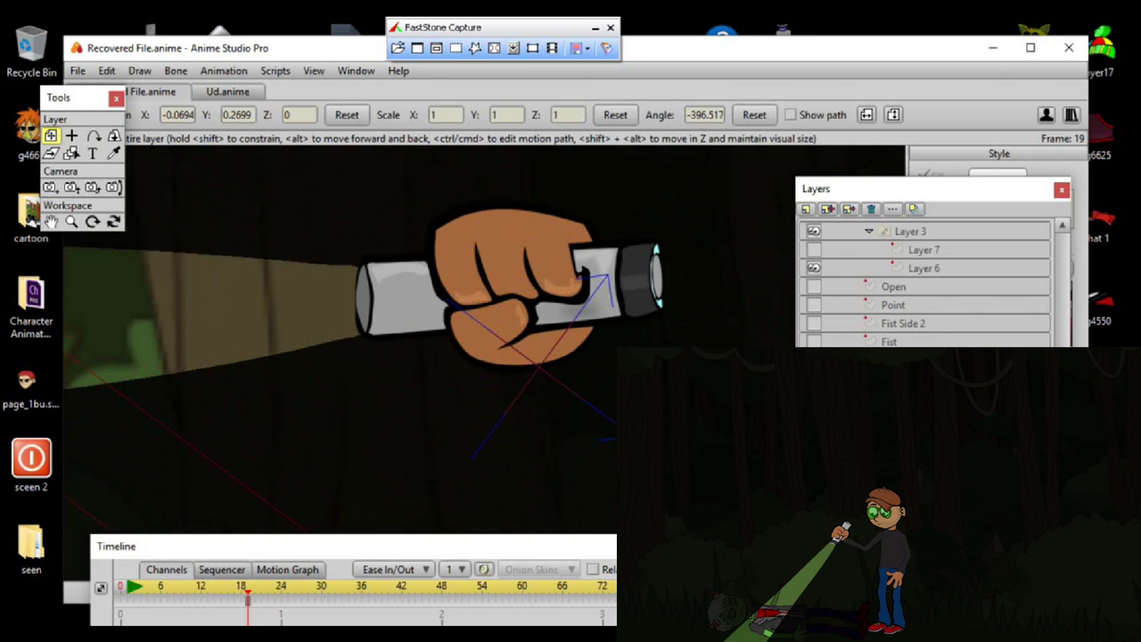
scroll(482, 361, down, 7)
scroll(491, 348, down, 4)
scroll(491, 348, up, 2)
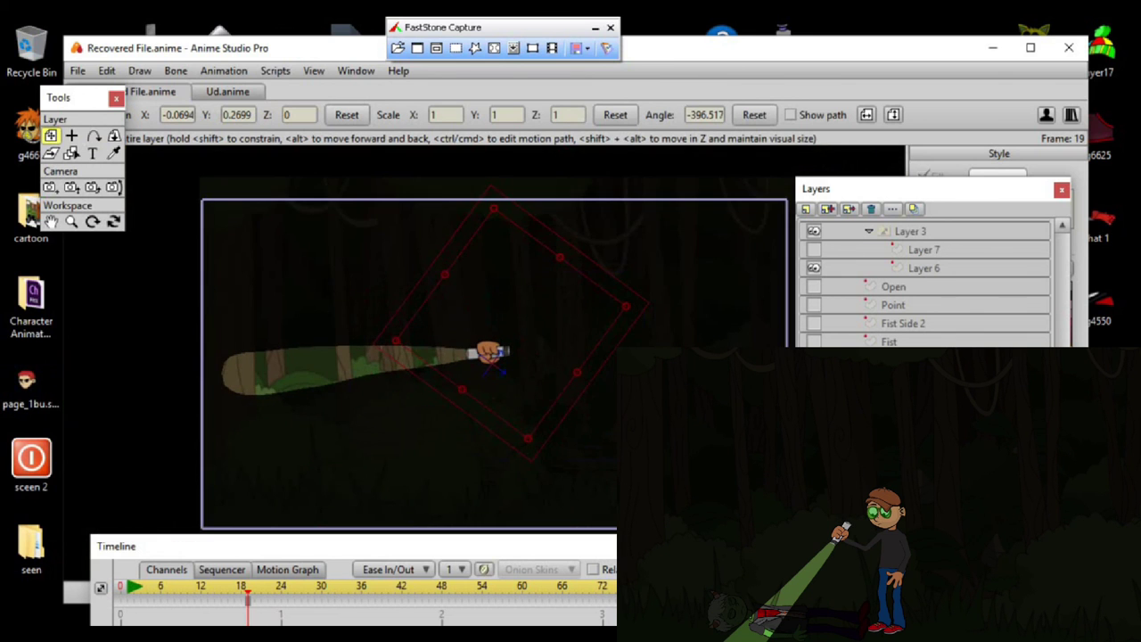
scroll(491, 348, up, 2)
mouse_move(437, 418)
mouse_down()
mouse_move(422, 370)
mouse_move(566, 338)
mouse_move(482, 435)
mouse_move(430, 399)
mouse_move(444, 415)
mouse_up()
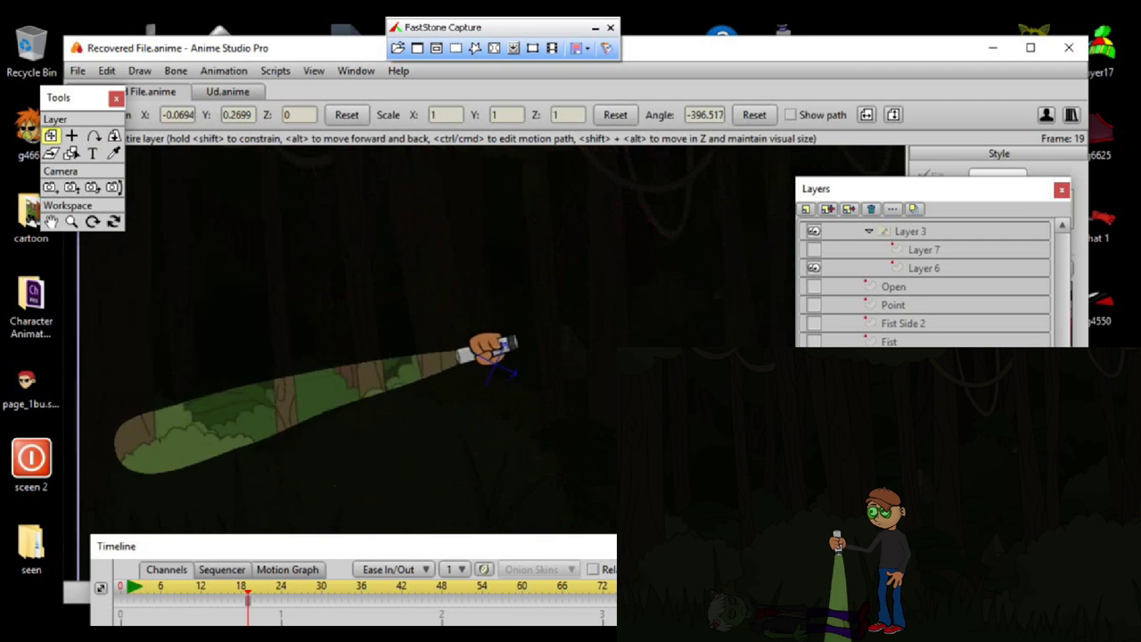